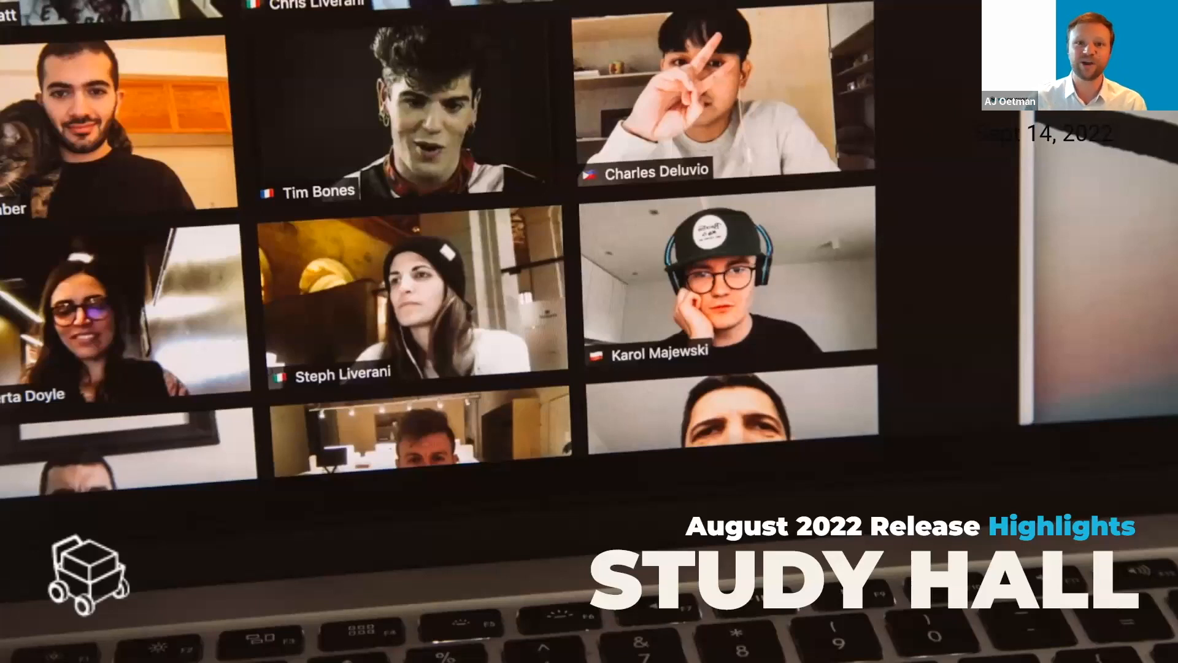
click(993, 379)
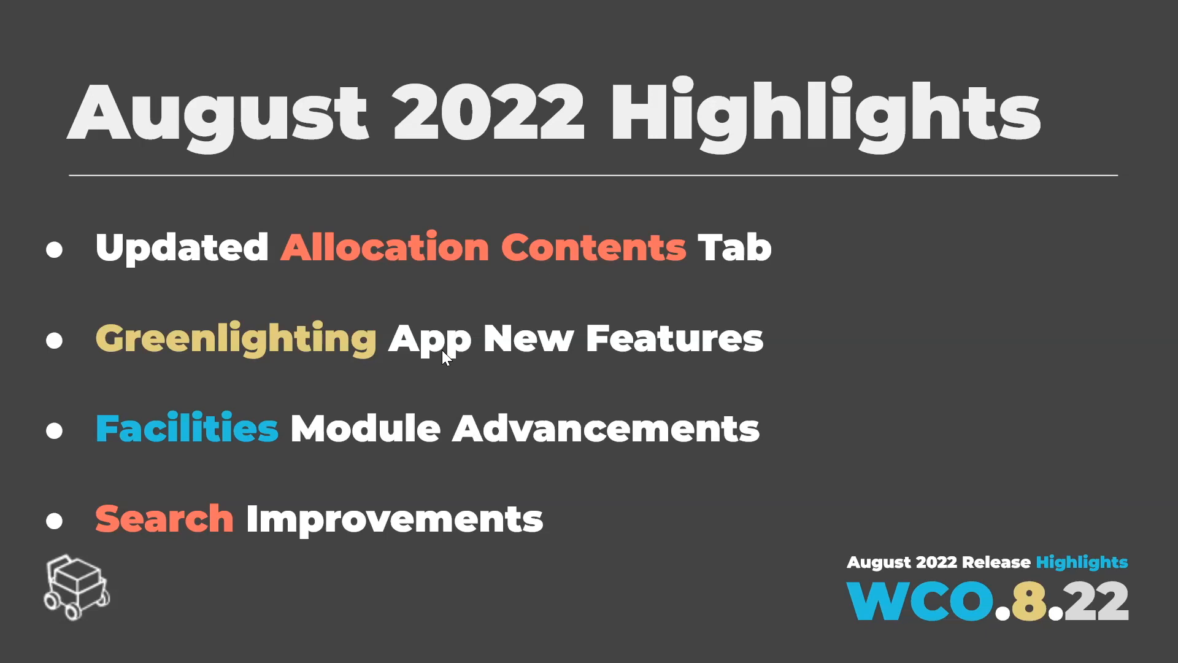
Switch to WebCheckout, start a new checkout, open its full contents page and return to the Timeline Scheduler.
key(ctrl+Tab)
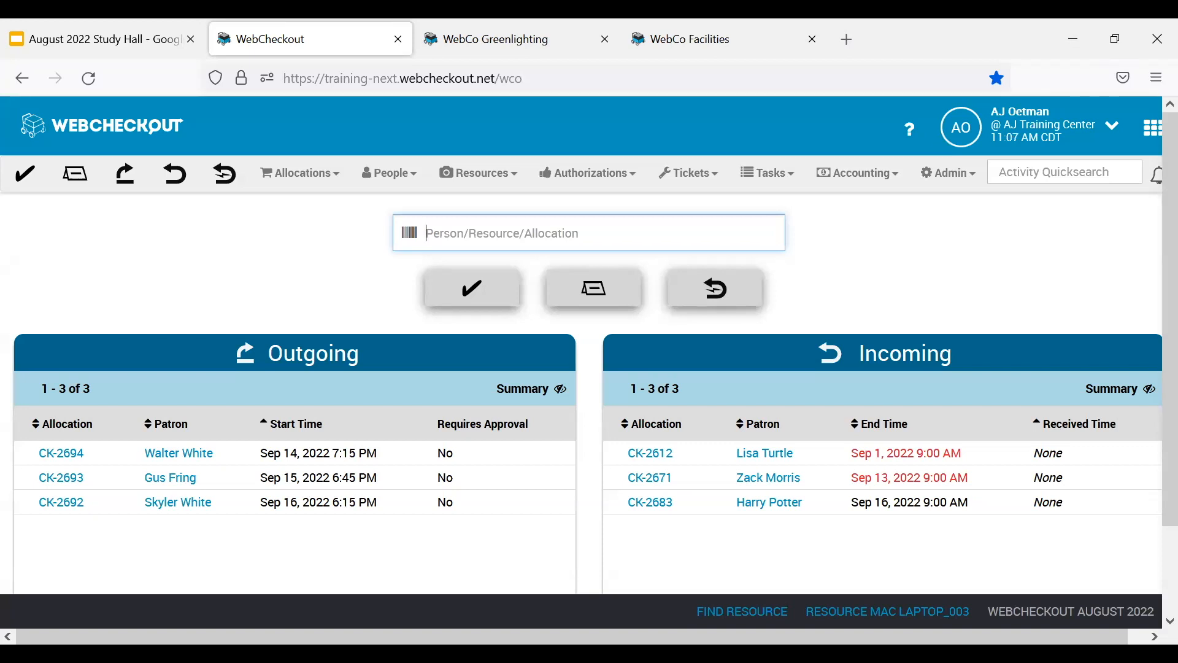
click(34, 175)
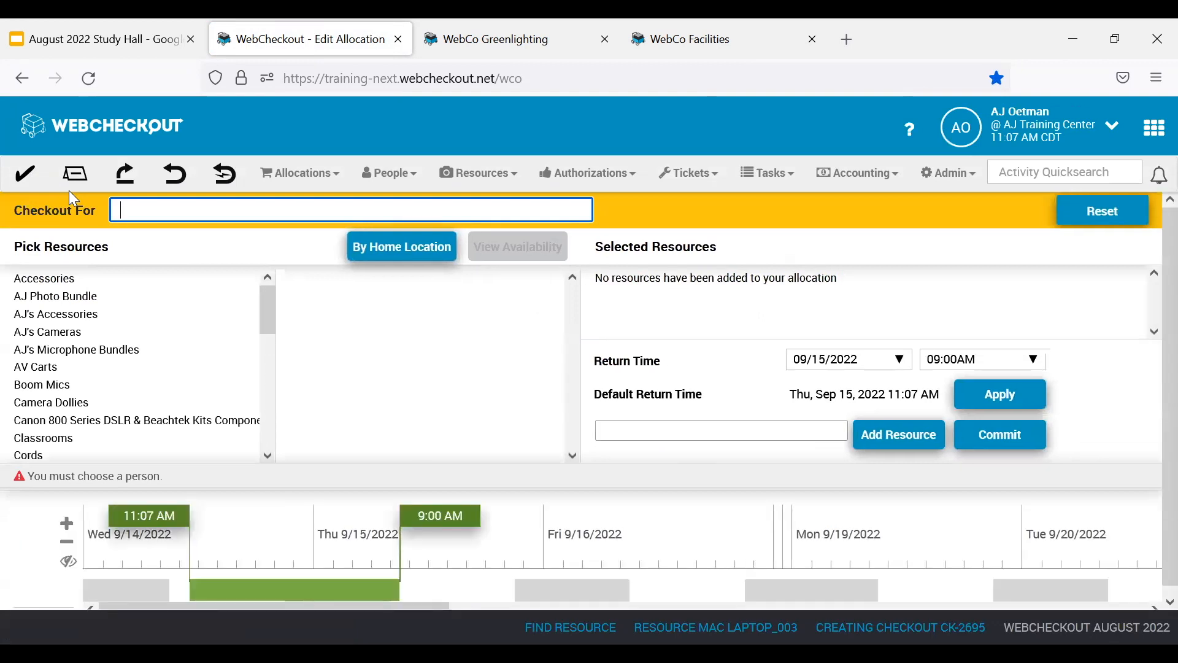
click(996, 450)
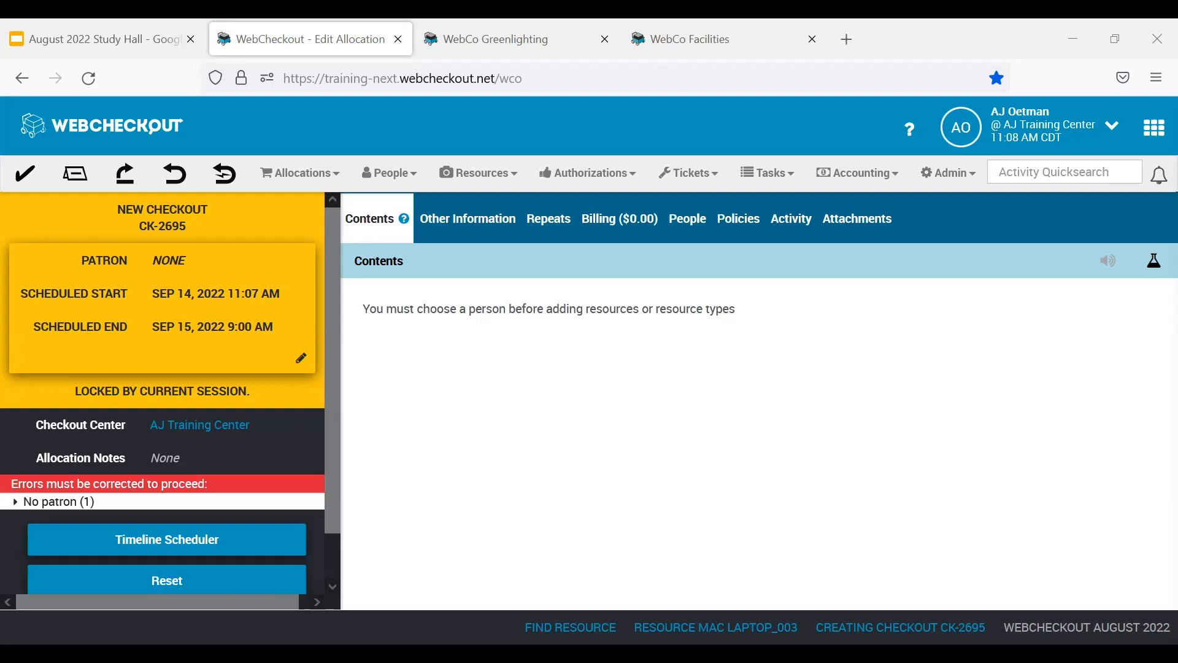
click(168, 541)
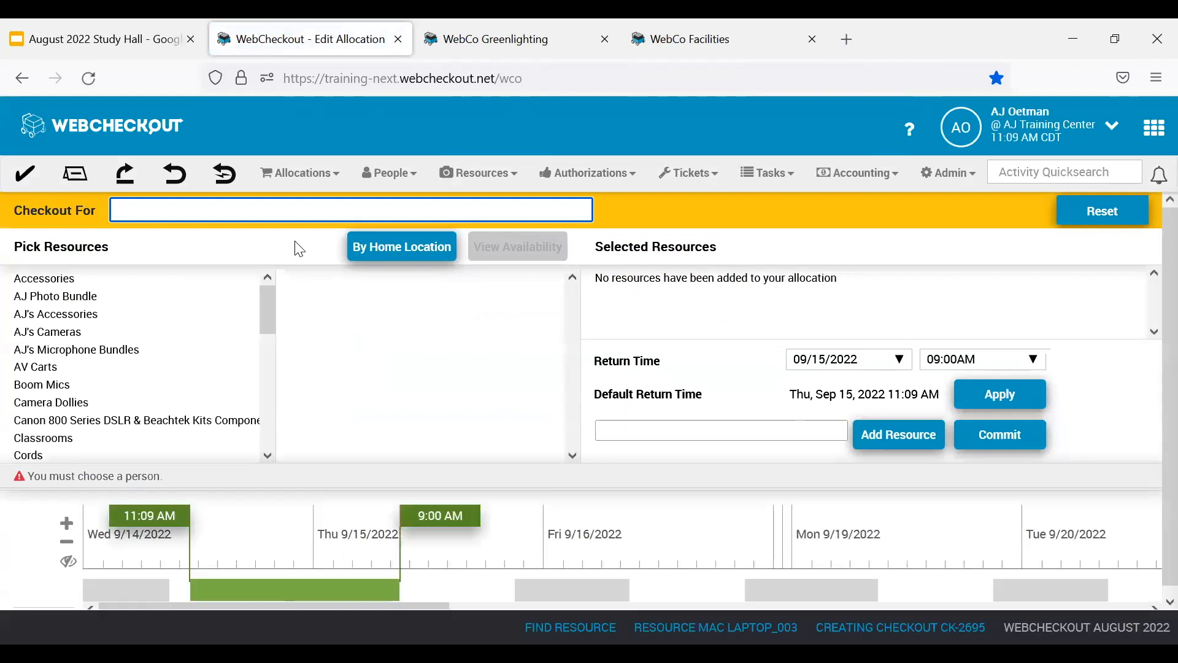
Search for the patron by name and assign the matching person to the new checkout.
click(280, 209)
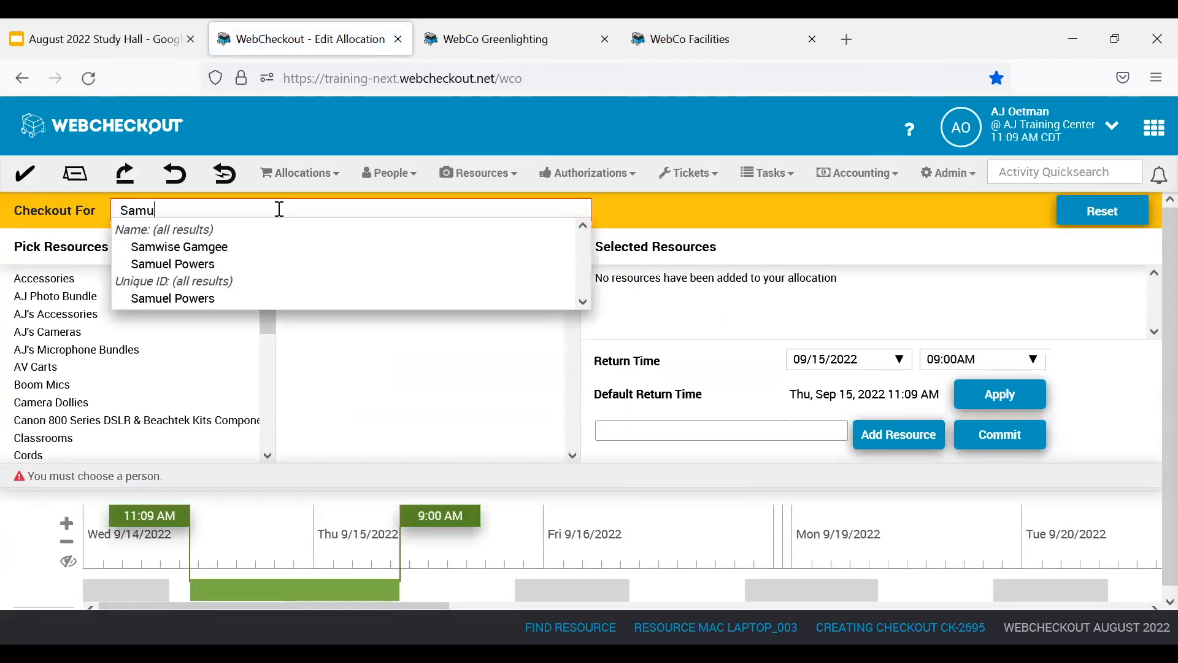
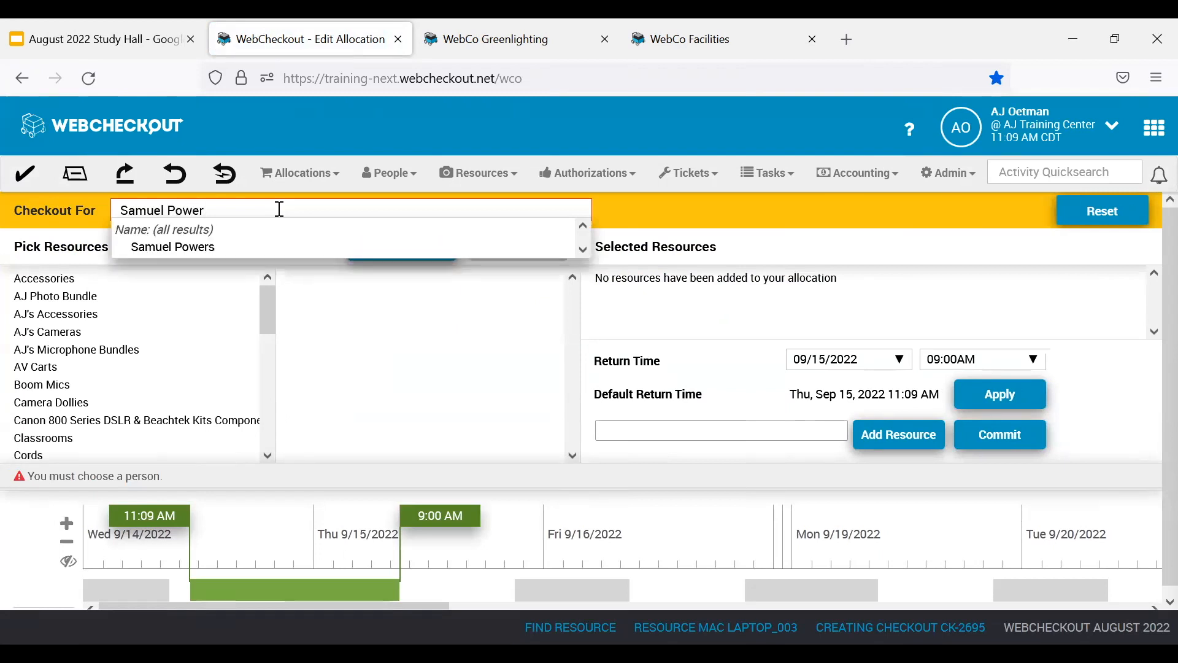
click(184, 245)
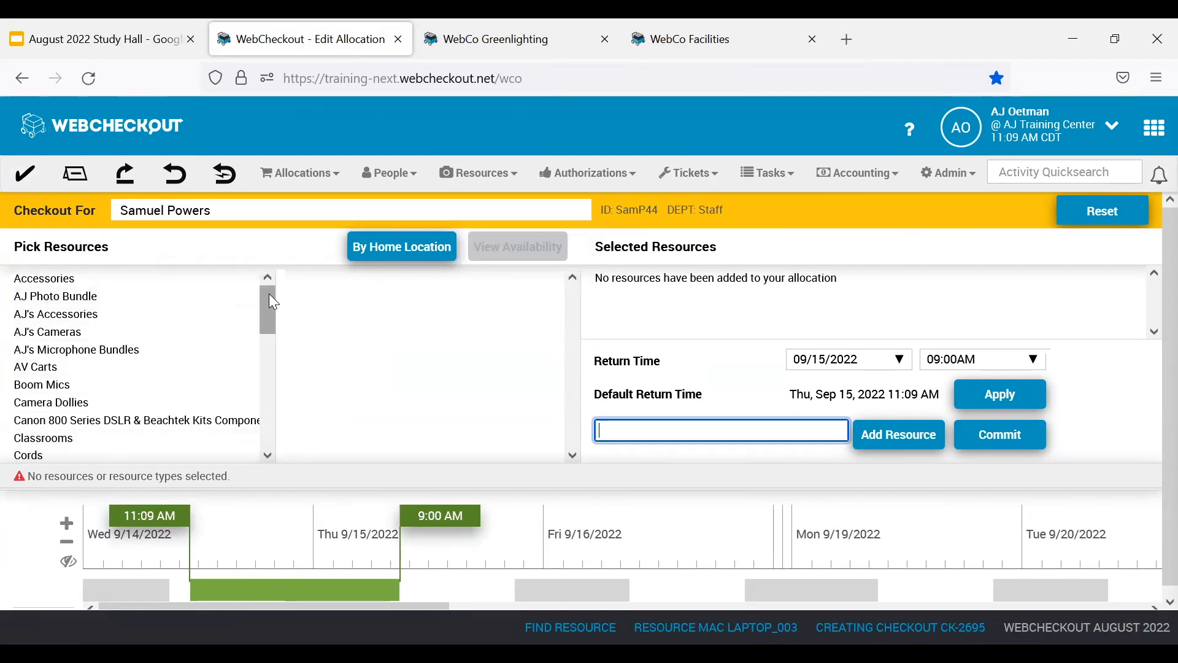
List the resources by home location and add USB Cables from Tilley Hall 210 to the checkout.
mouse_move(273, 314)
mouse_down()
mouse_move(263, 433)
mouse_move(257, 290)
mouse_move(260, 307)
mouse_up()
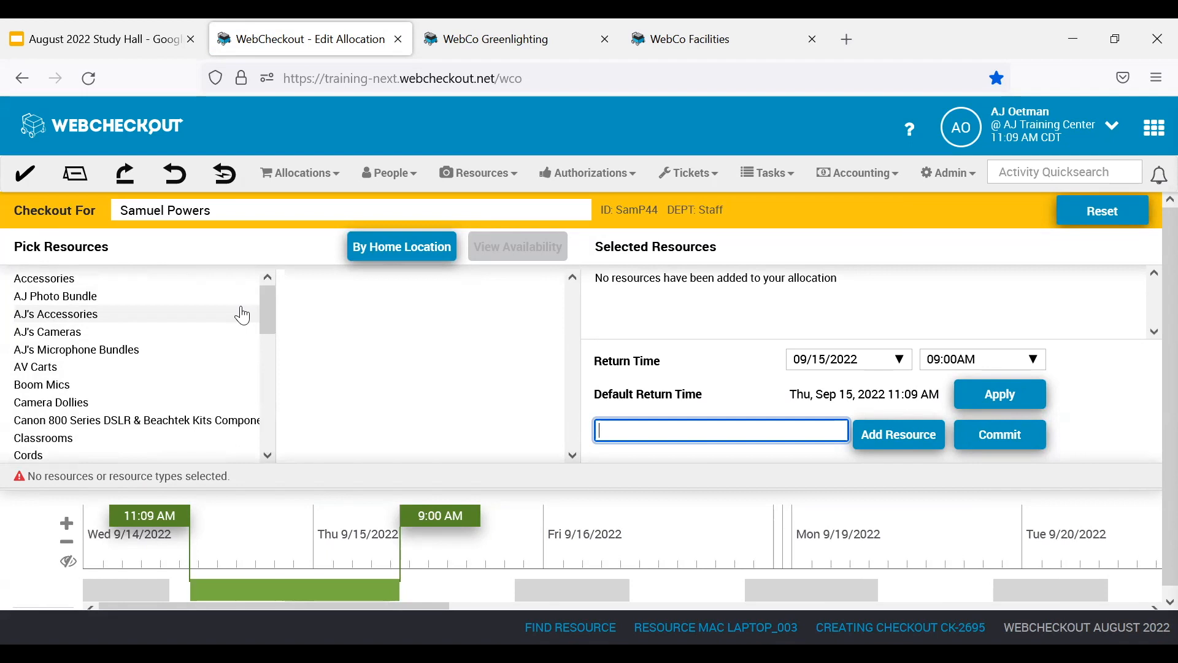
click(403, 251)
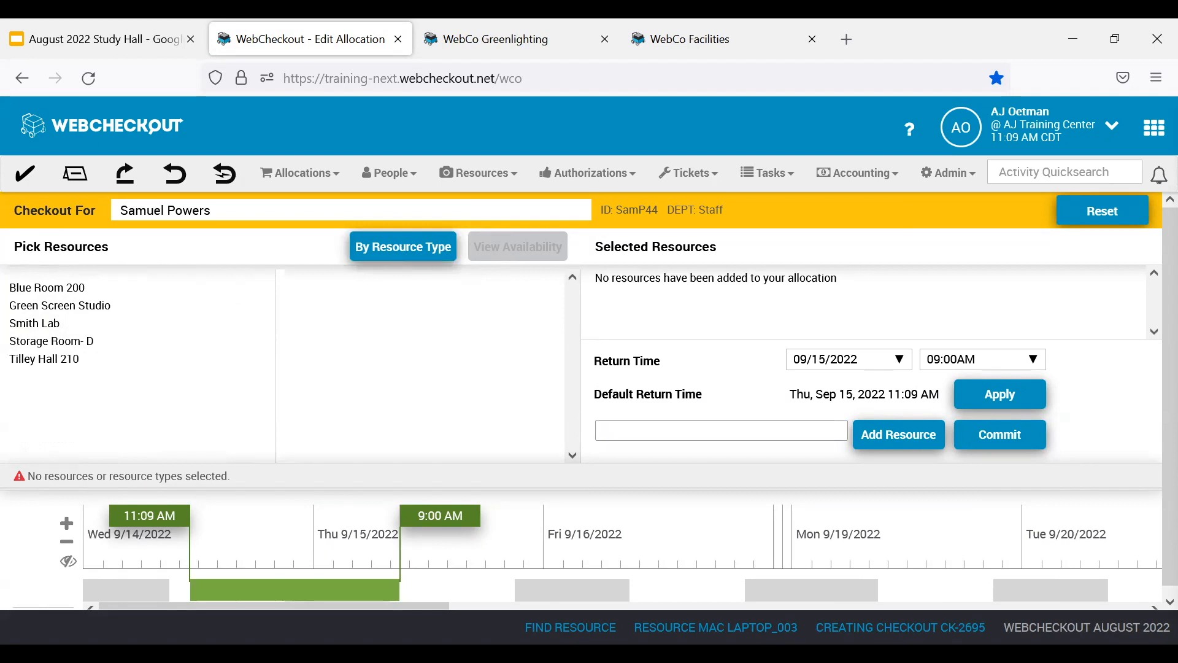
click(71, 366)
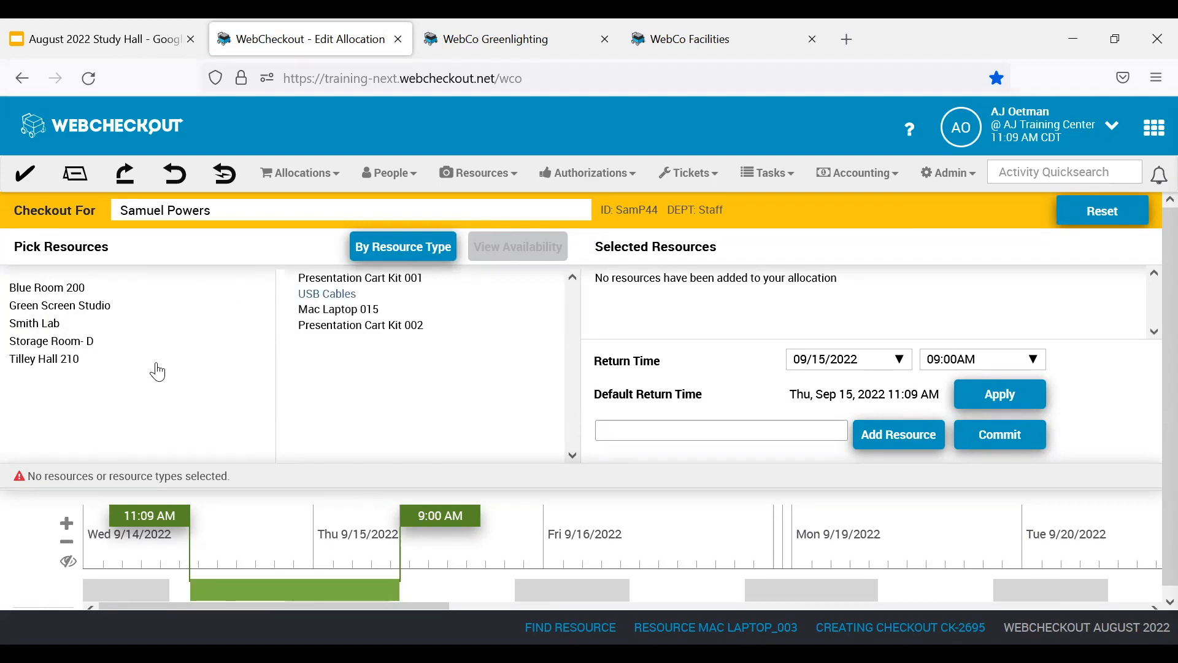
click(331, 295)
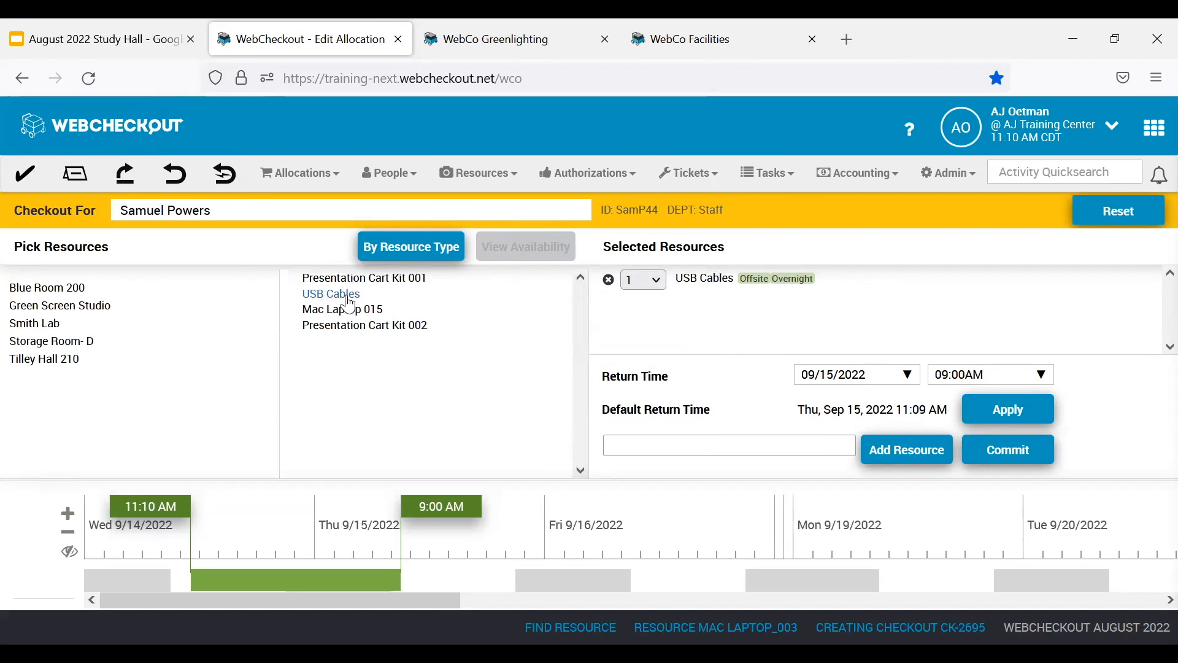
List the resources by type, expand Mac Laptops under Laptops and review their availability timeline.
click(416, 248)
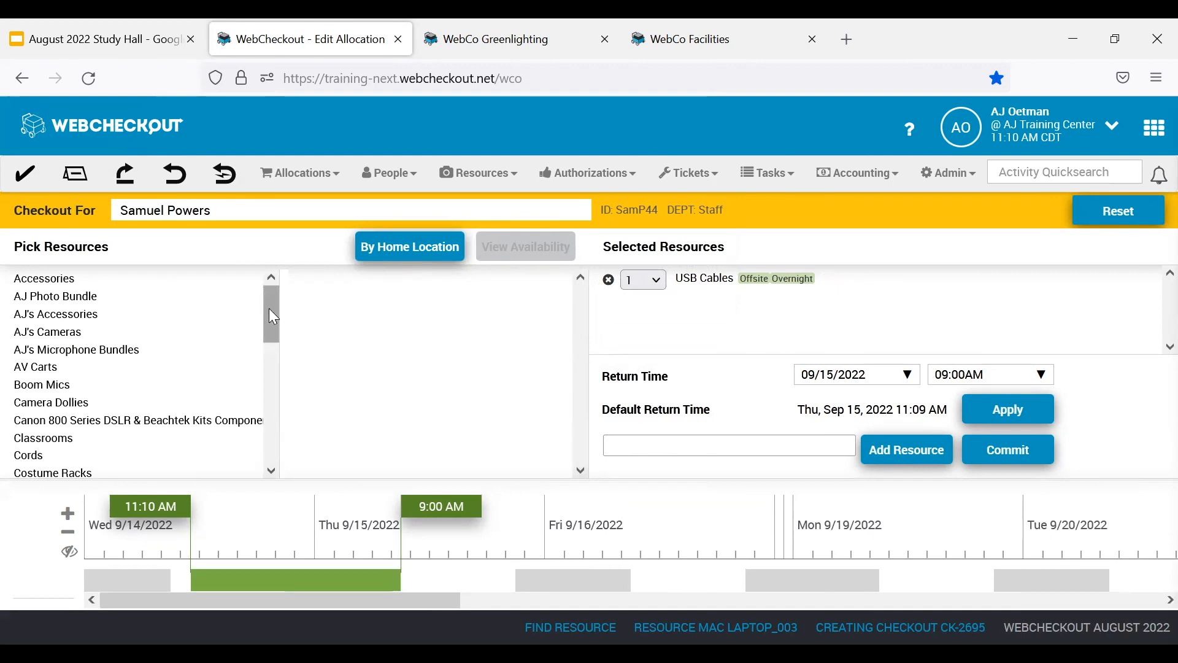
drag(263, 318, 263, 404)
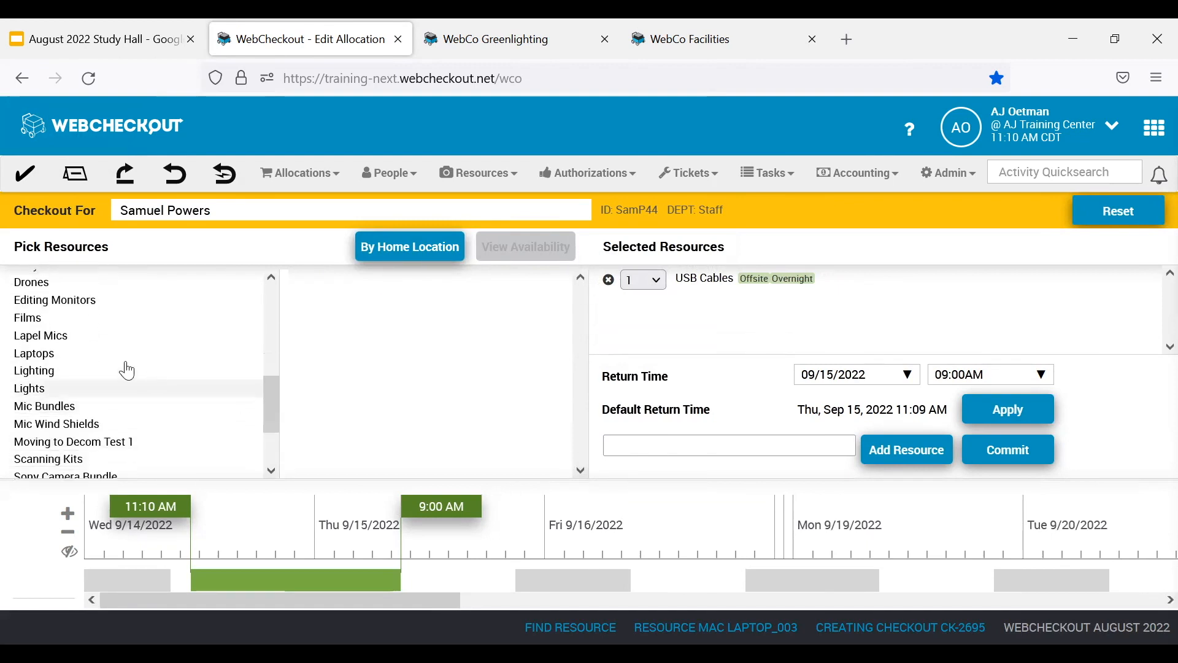
click(39, 357)
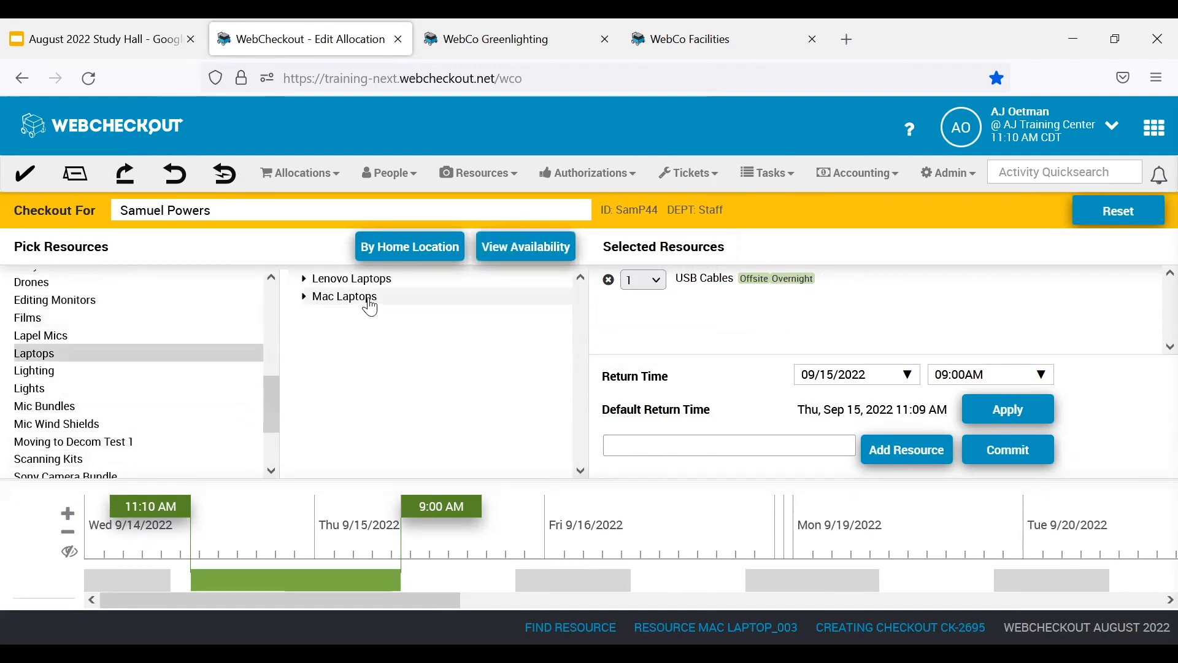
click(370, 299)
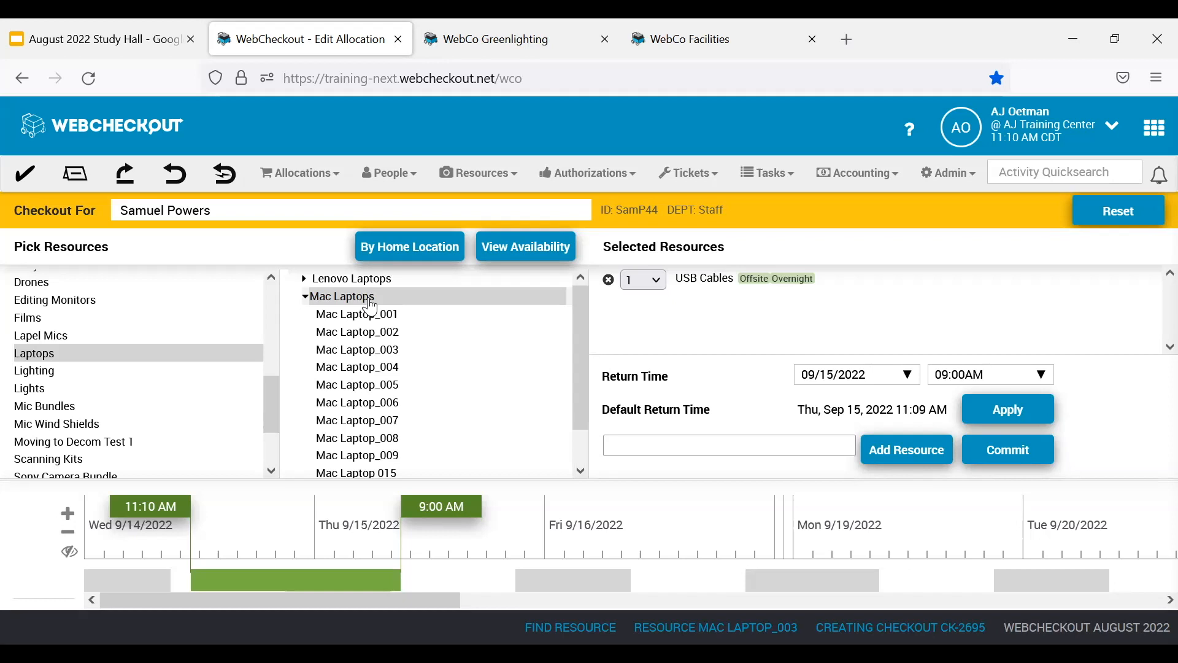
click(543, 251)
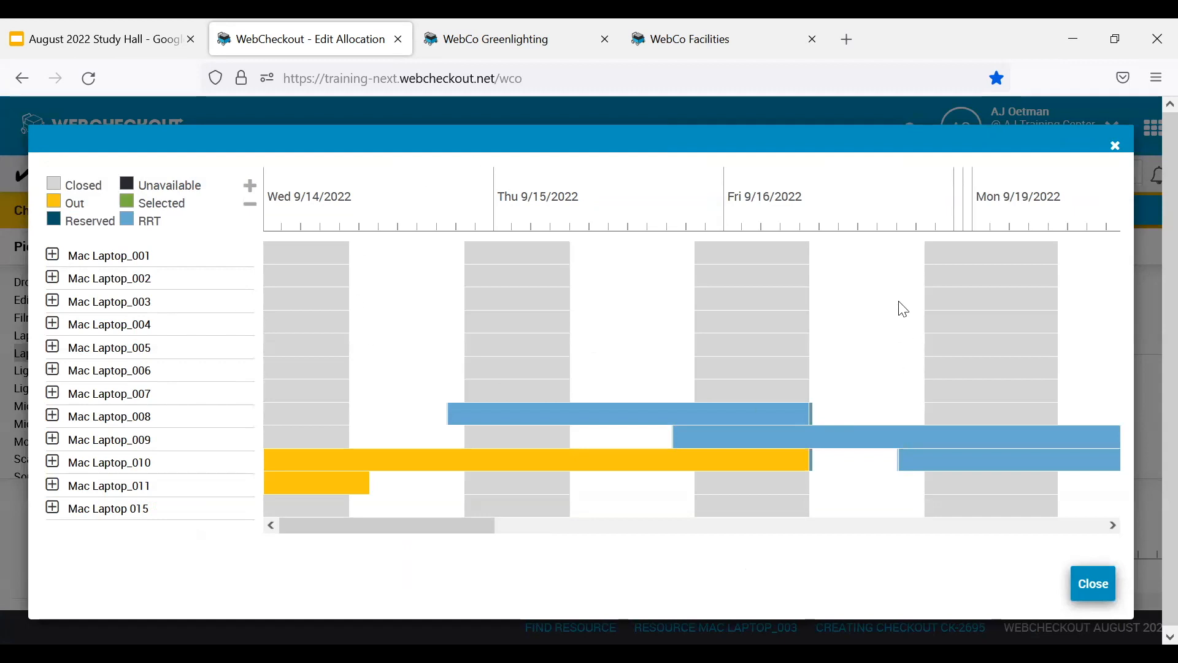
click(1117, 147)
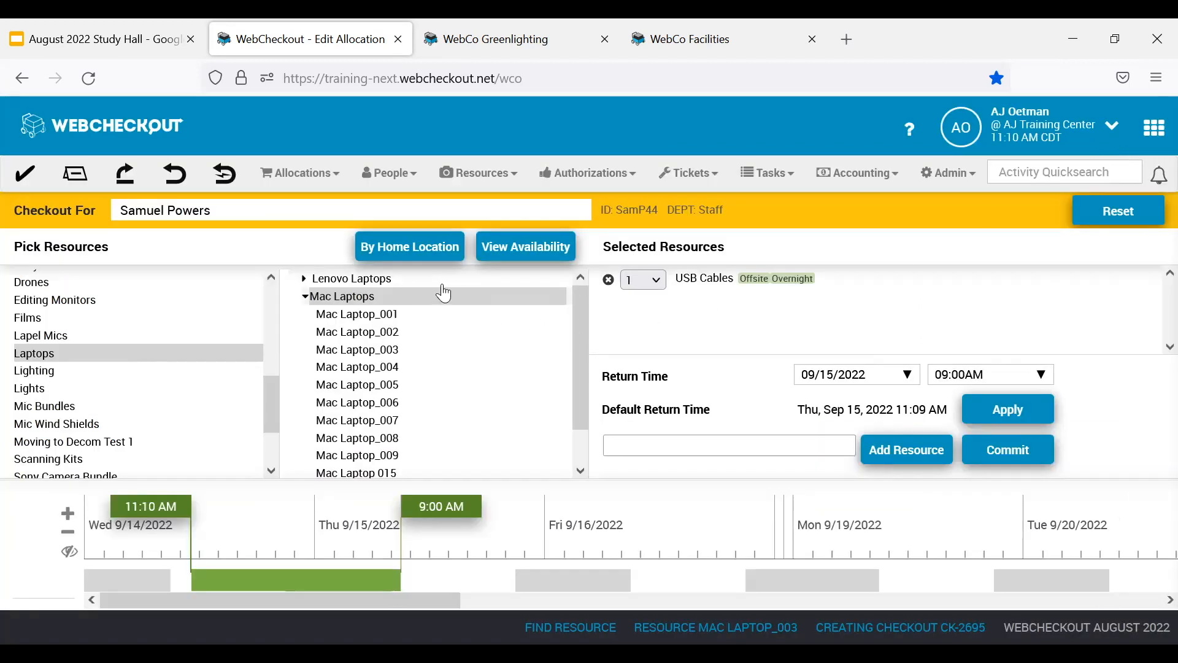
Add one resource of type Mac Laptops to the selected resources and commit the selection.
double_click(363, 301)
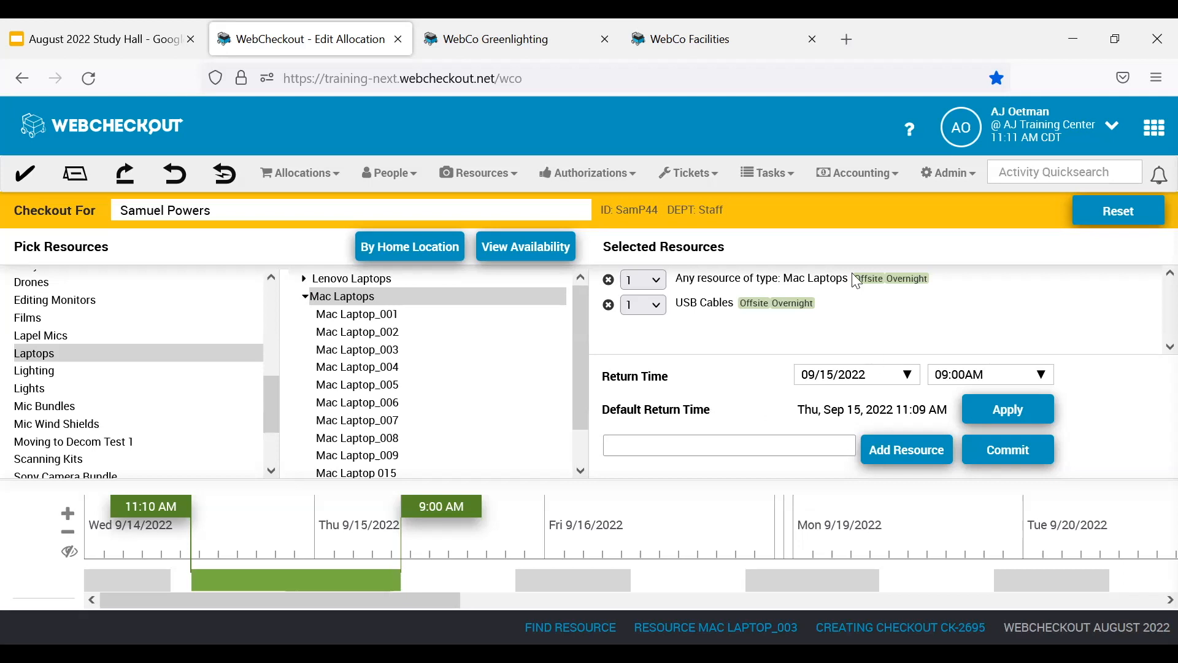
right_click(806, 281)
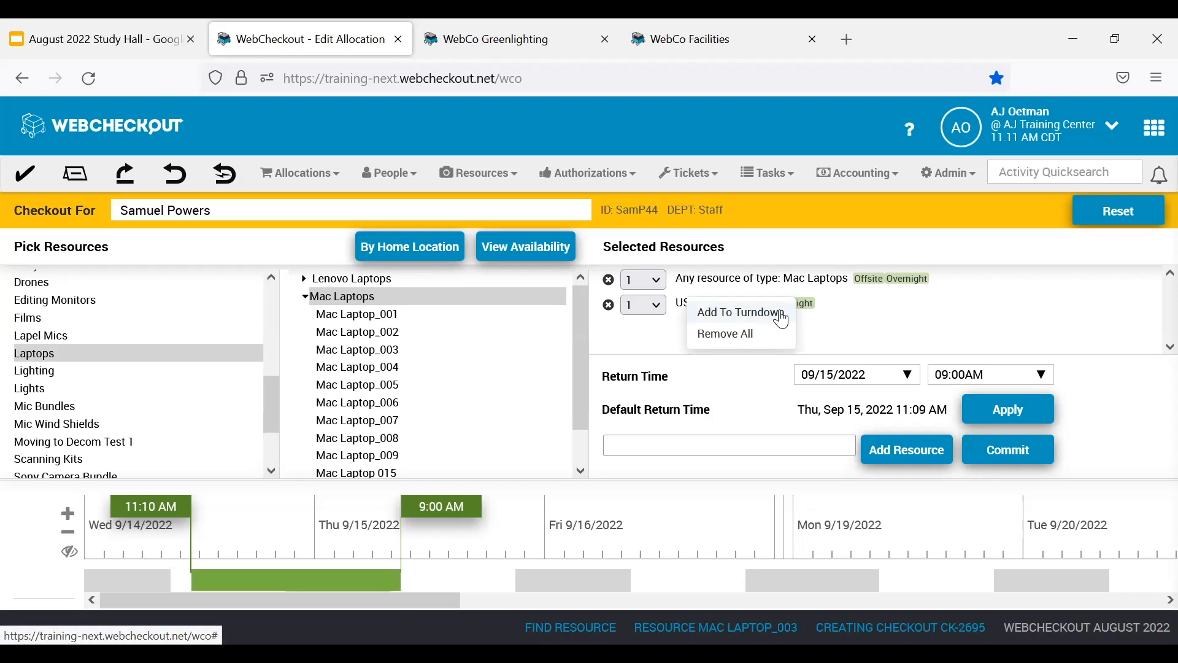
click(1089, 308)
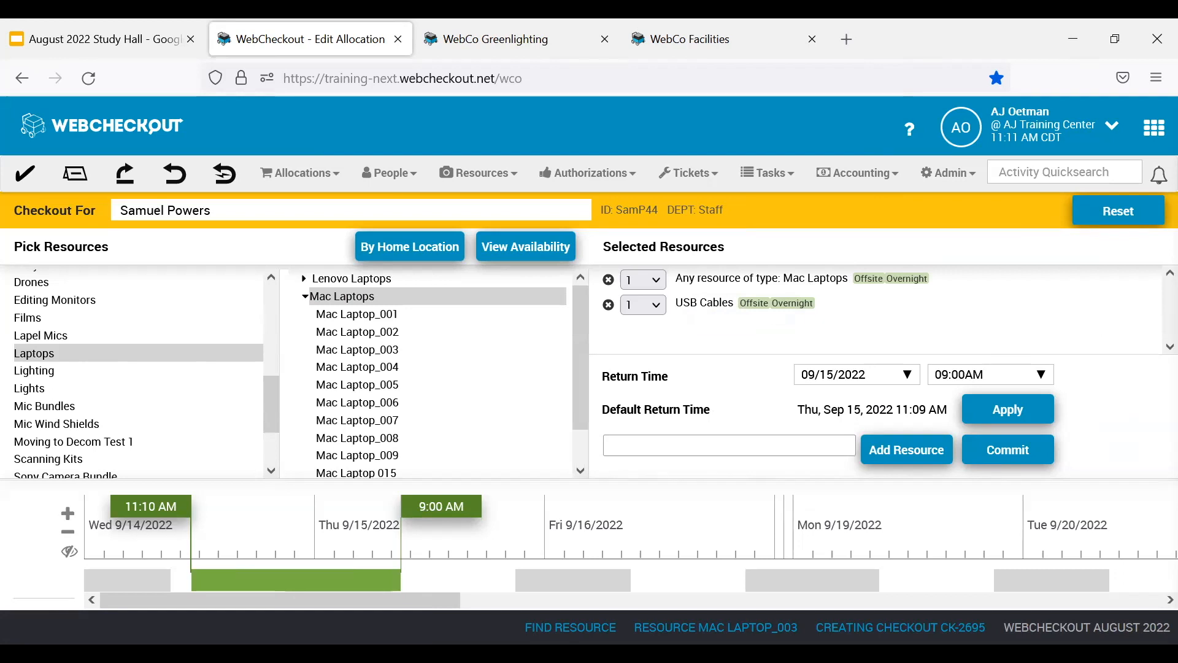
click(1014, 454)
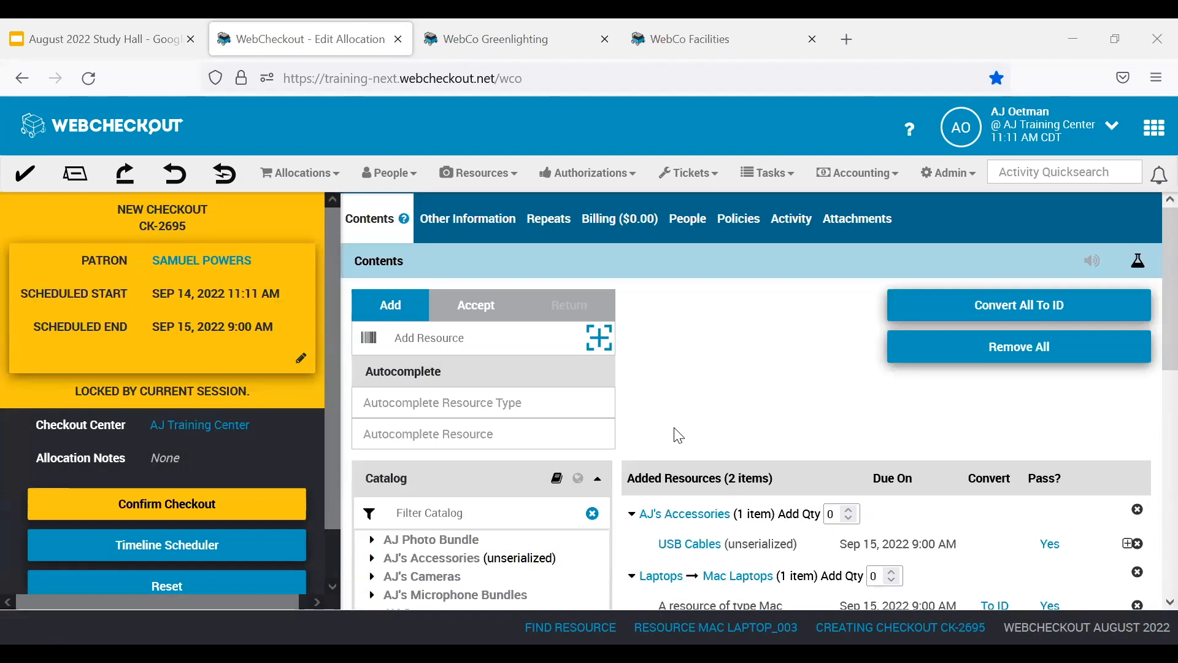
Enter the allocation note "Ensure that the USB Cable is placed in the laptop bag." in the checkout's Other Information.
click(479, 227)
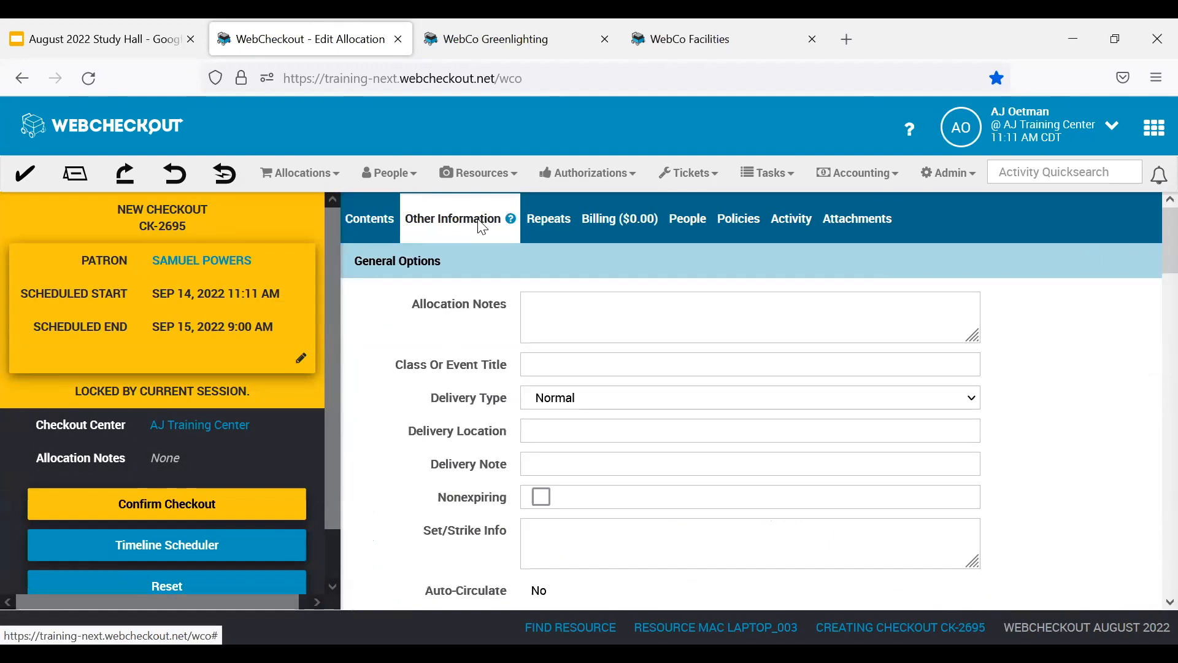
click(611, 316)
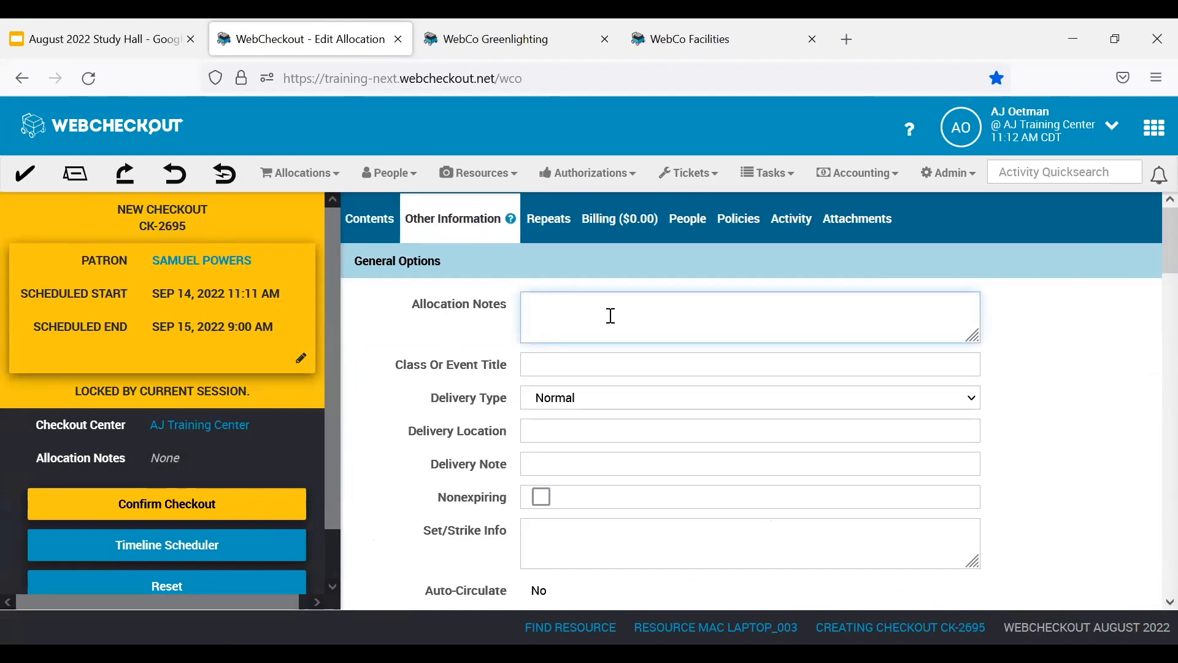
text(Ensure that the USB Cable is placed in the laptop bag.)
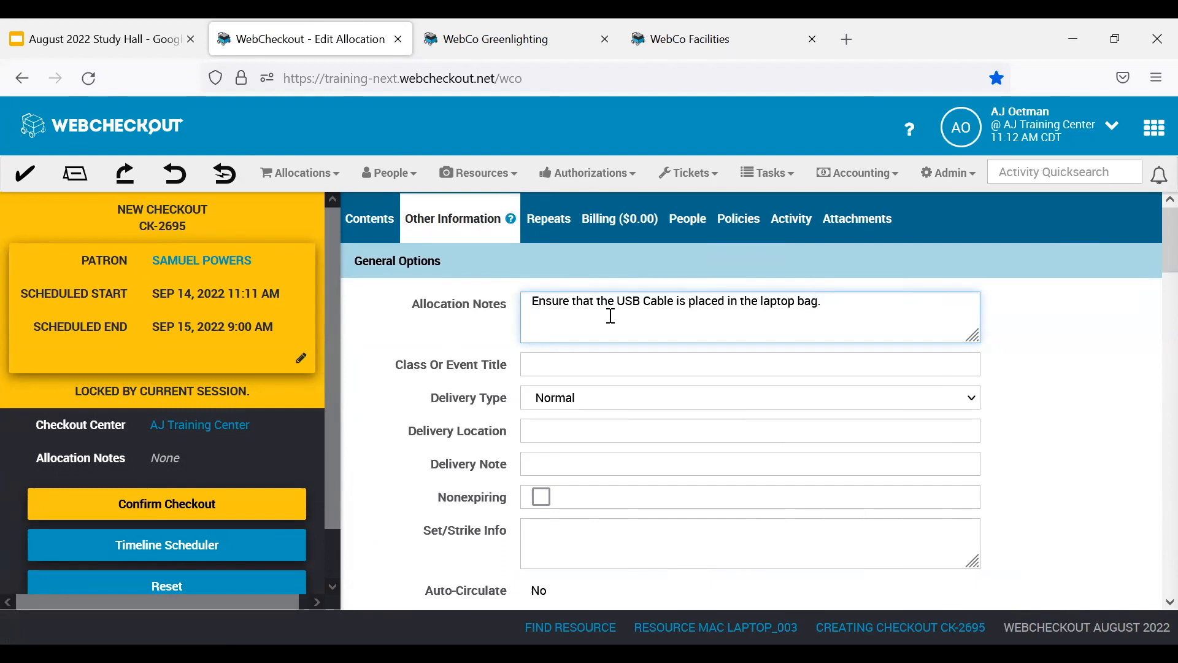
Review the remaining Other Information fields, the allocation note in the checkout summary, and the checkout's policies and activity details.
scroll(709, 328, down, 10)
scroll(708, 329, down, 10)
click(377, 379)
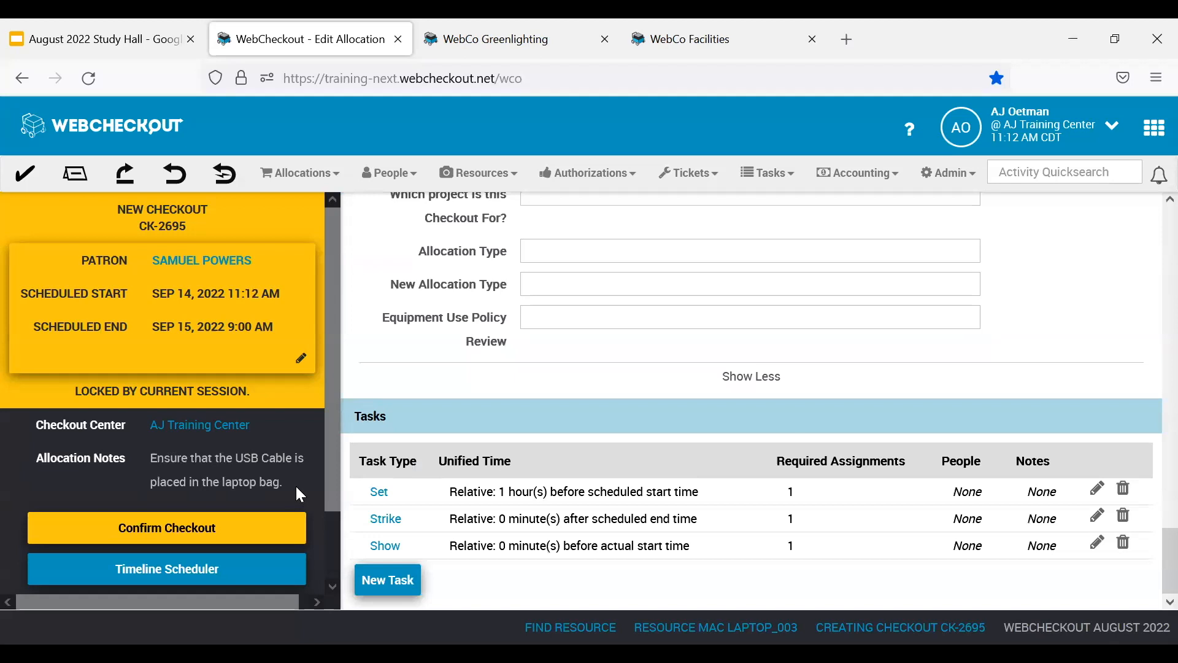
drag(296, 483, 140, 451)
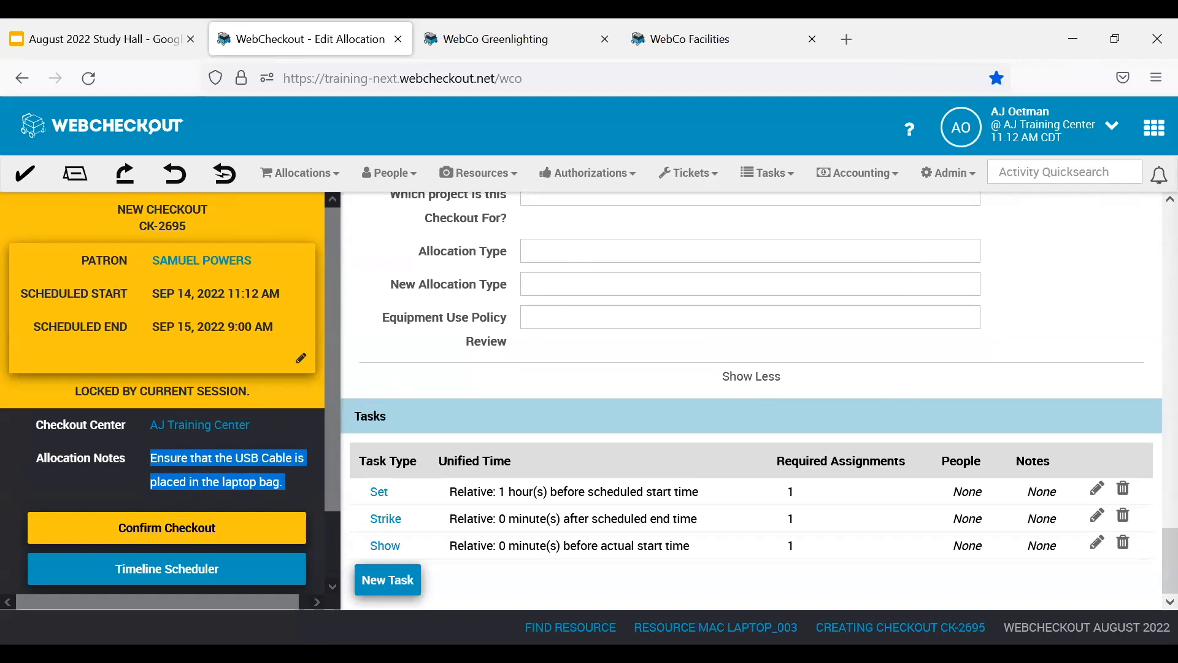
scroll(1031, 373, down, 5)
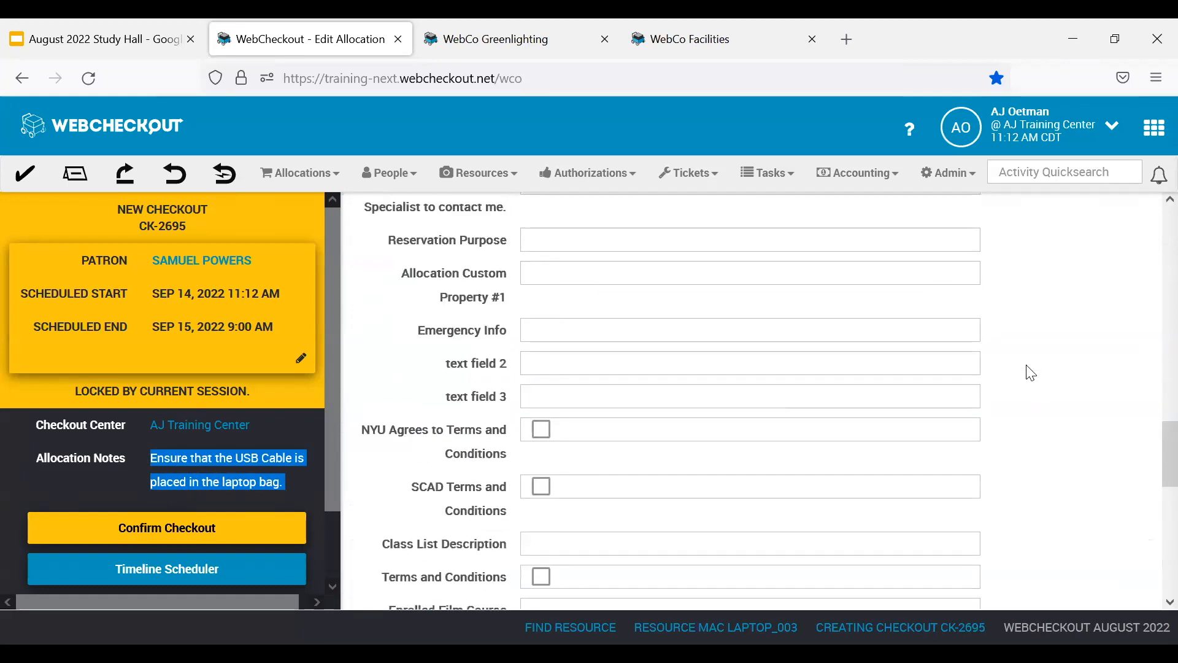
scroll(1031, 372, up, 10)
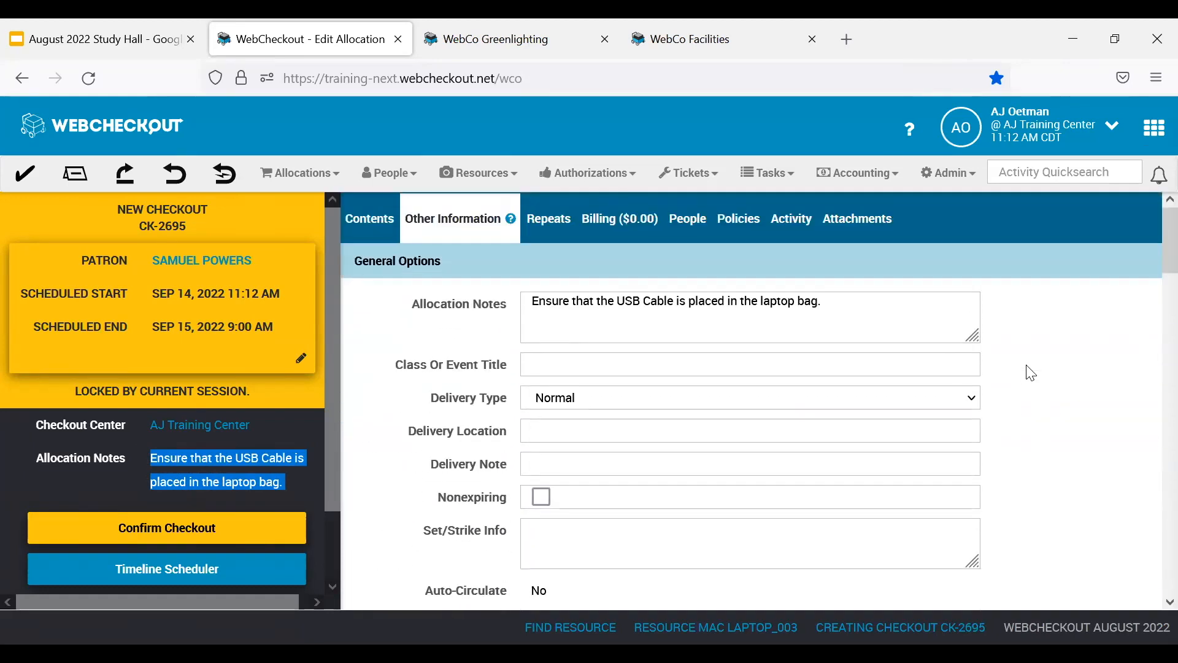
click(740, 221)
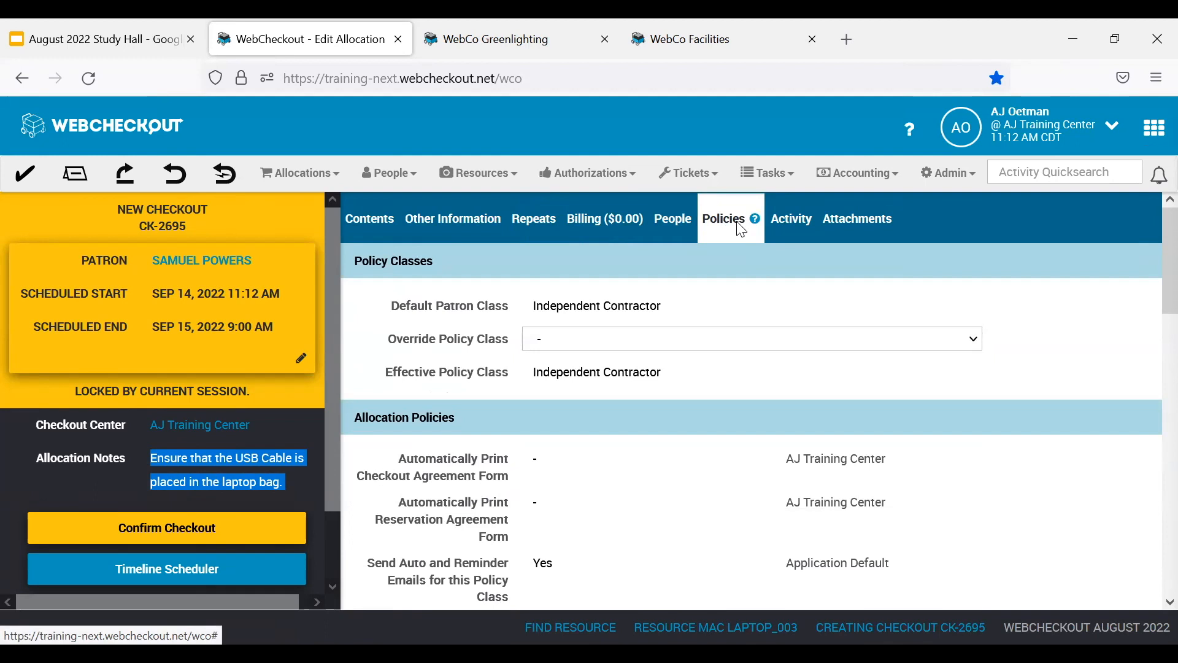
click(784, 222)
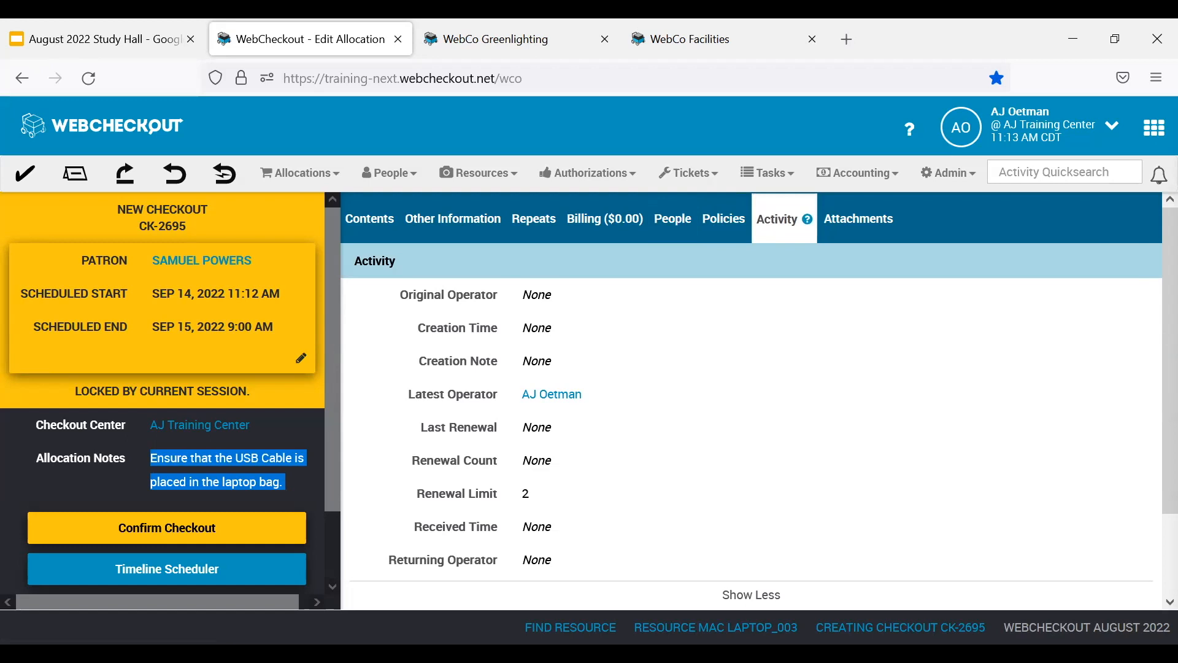
Return to the checkout's Contents and compare its updated and classic layouts, ending on the classic one.
click(371, 220)
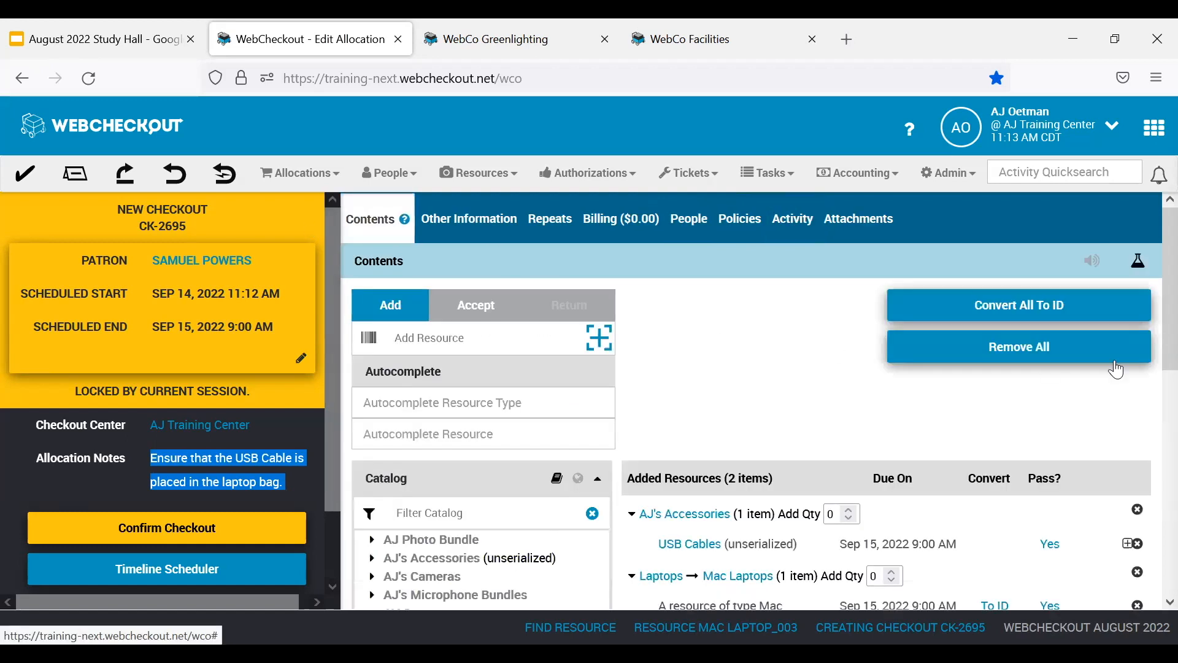
click(1139, 262)
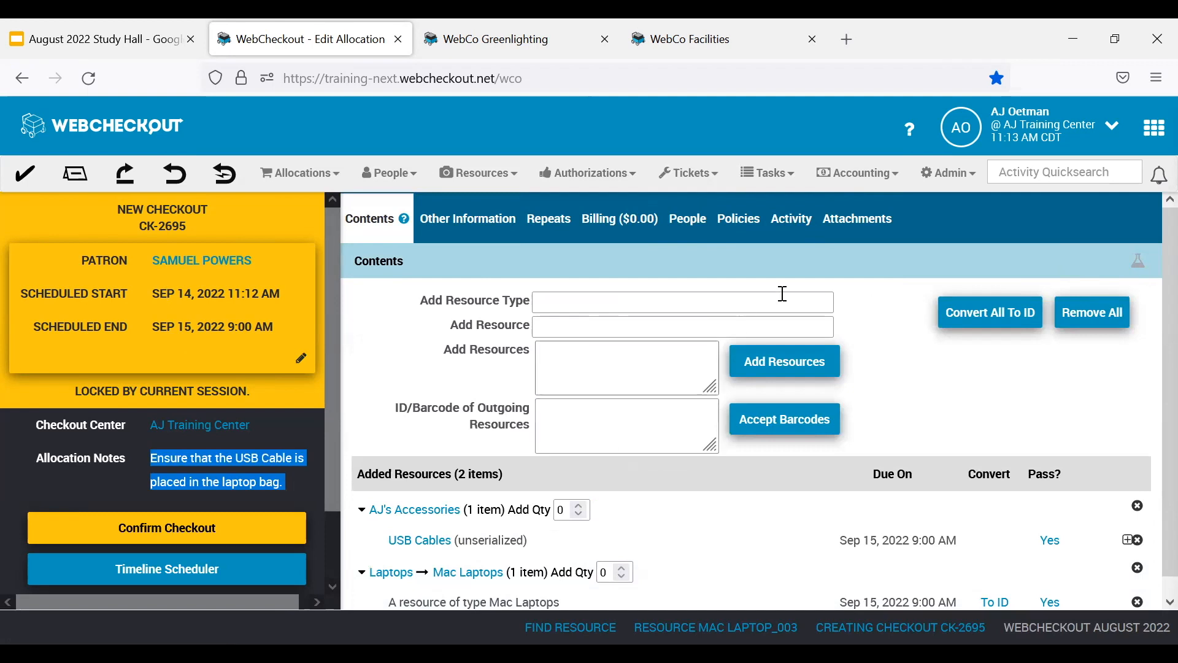
click(1139, 263)
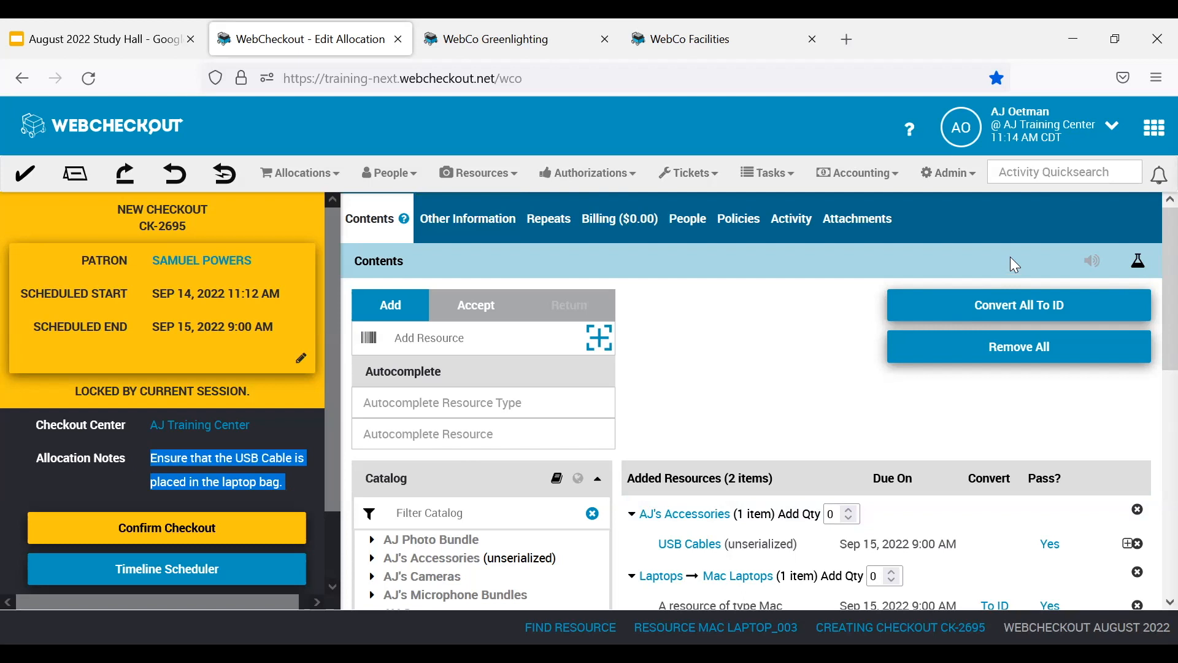
click(1138, 260)
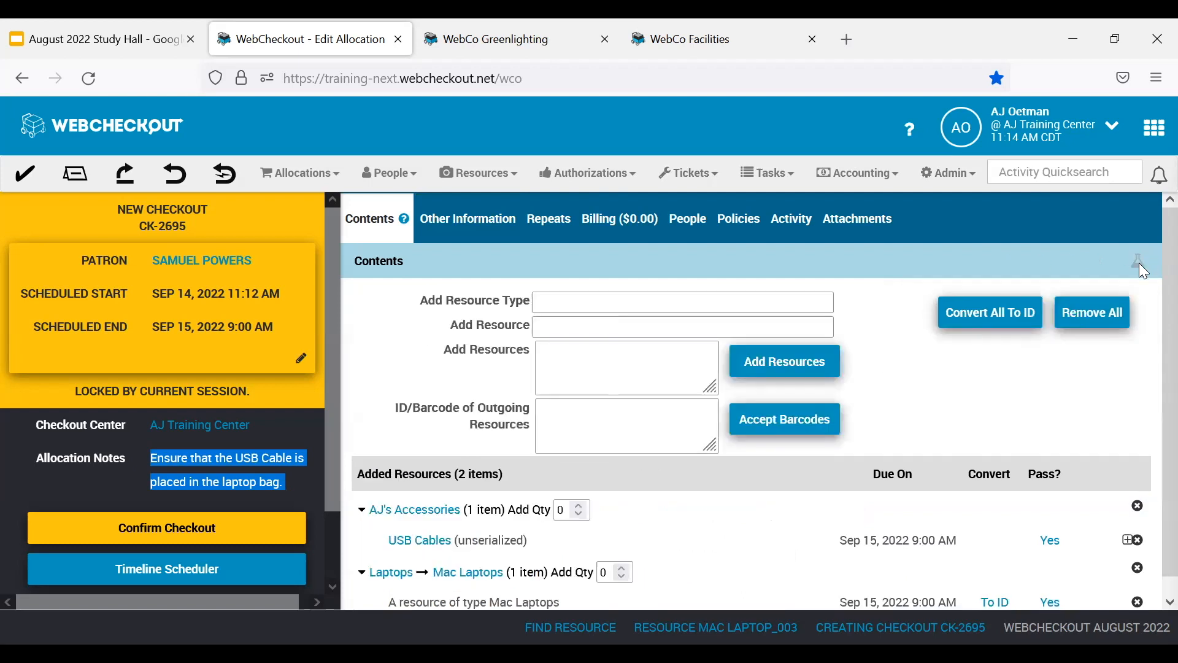
Switch the Contents page to the updated layout and examine its Add Resource, resource type and resource autocomplete fields, including the resource search dialog.
click(1140, 264)
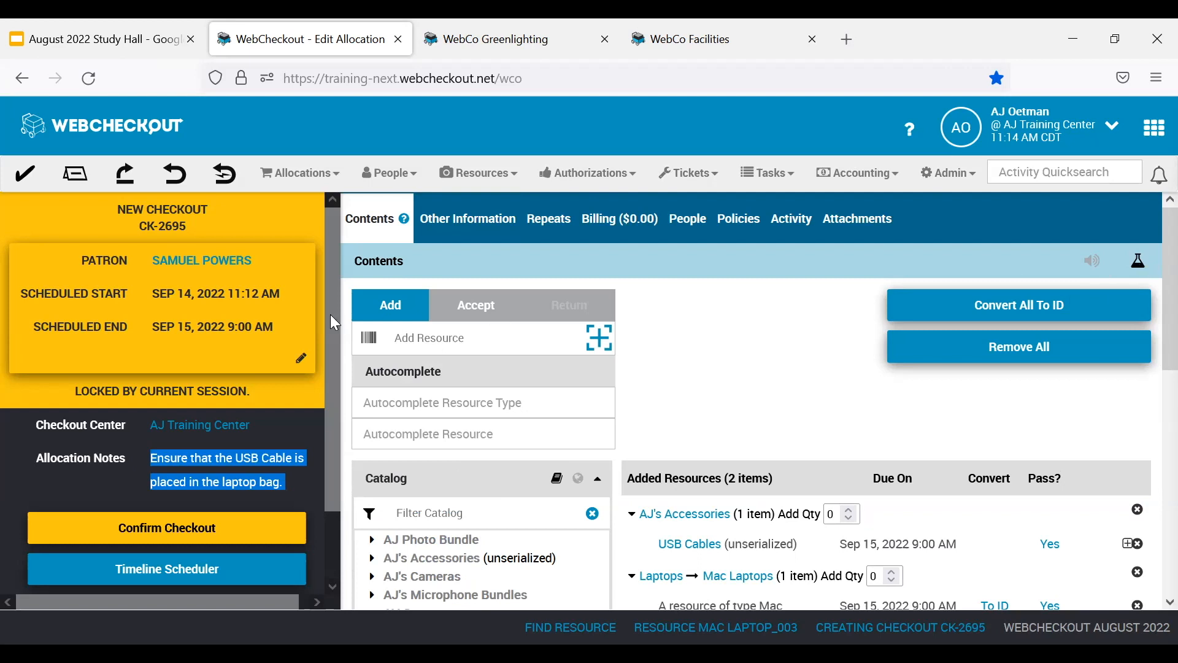
click(451, 336)
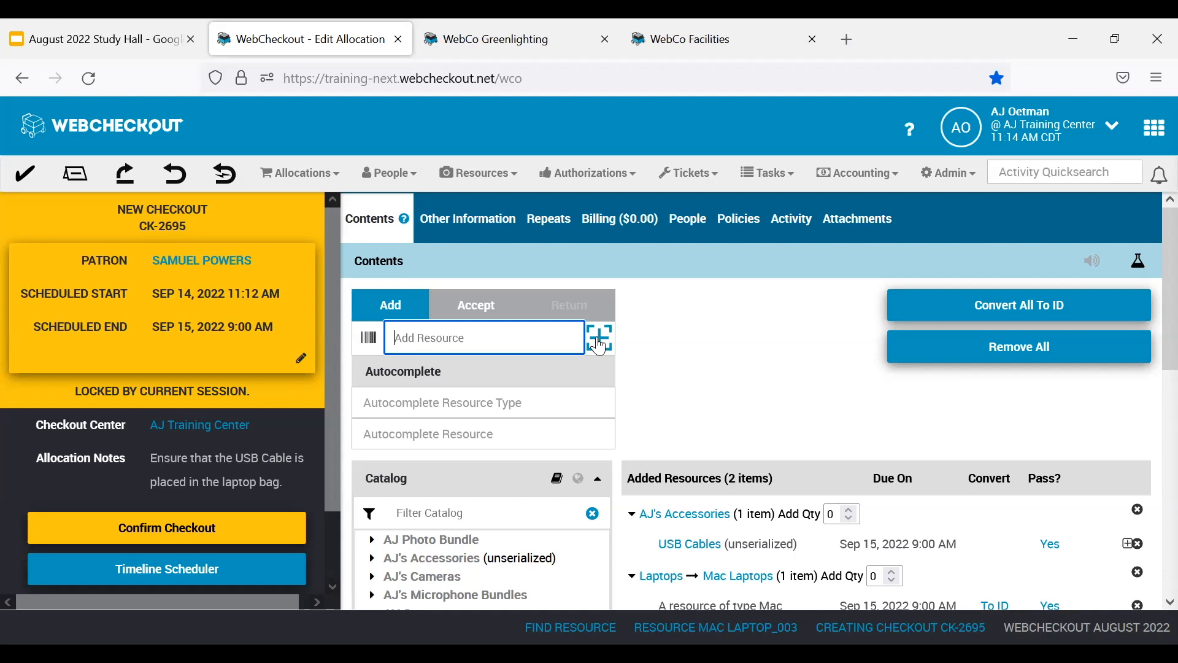
click(485, 402)
click(487, 438)
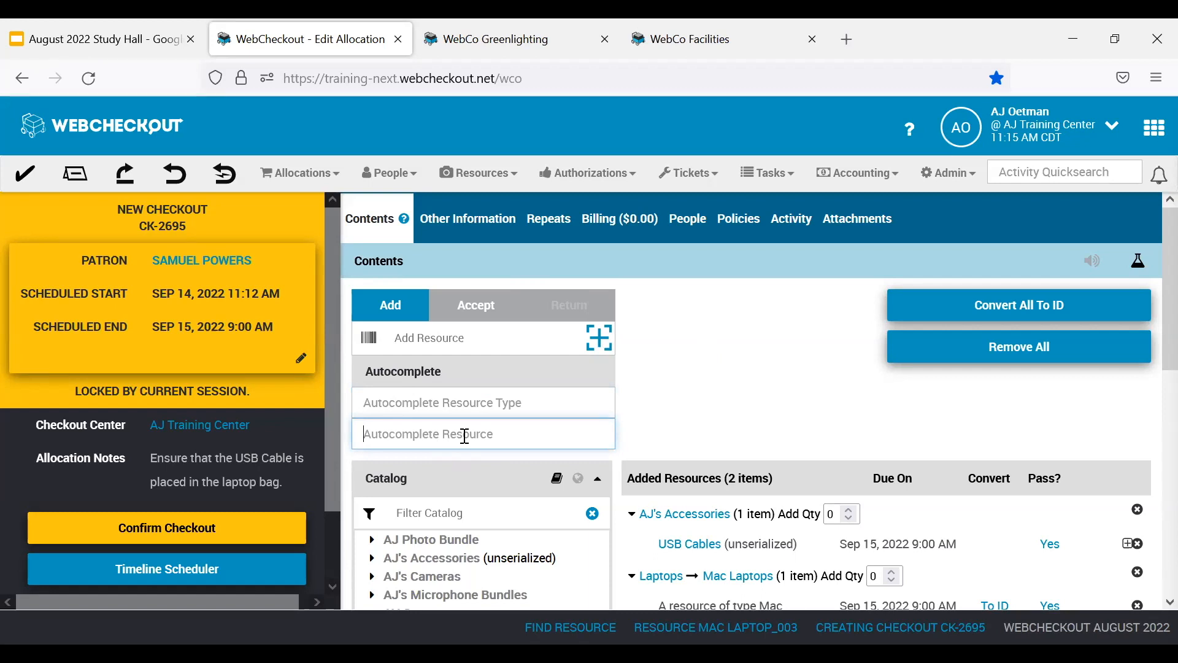
key(Return)
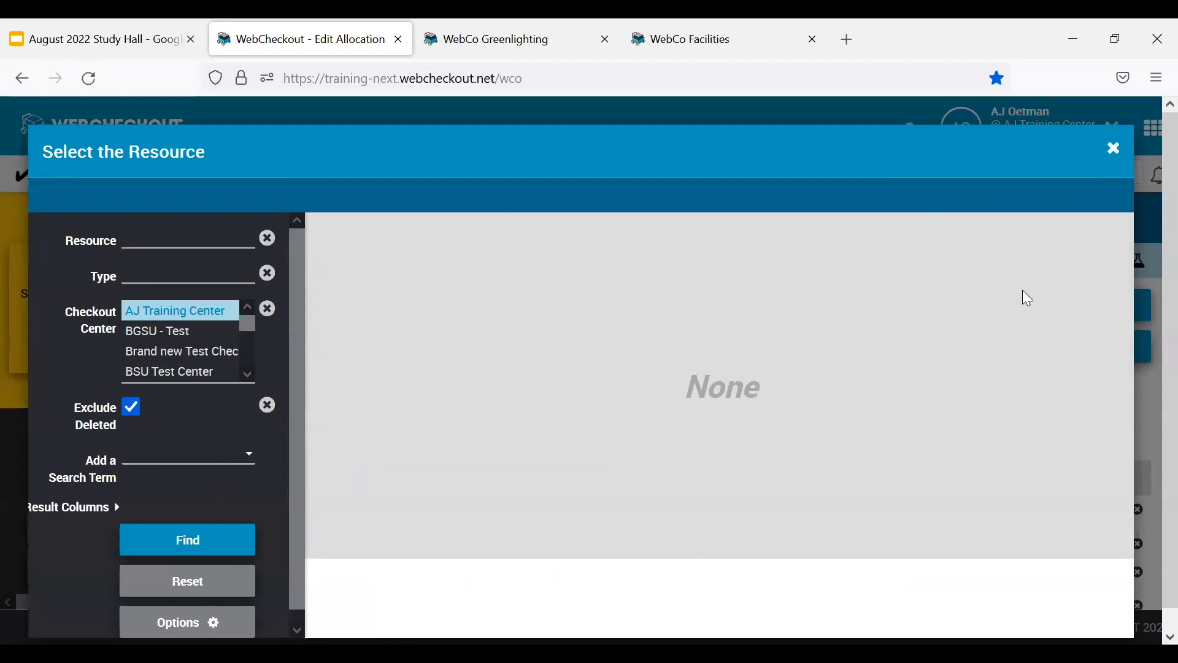
click(1114, 150)
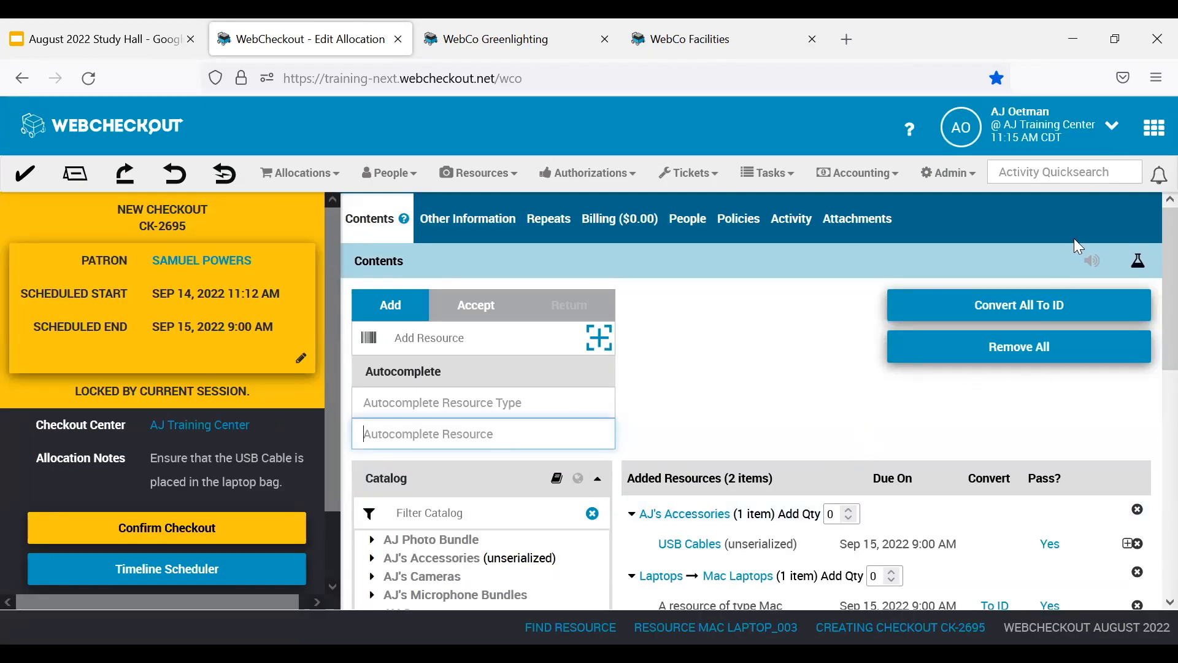
Compare the classic Contents layout with the updated one, then collapse and re-expand the updated layout's catalog.
click(1139, 262)
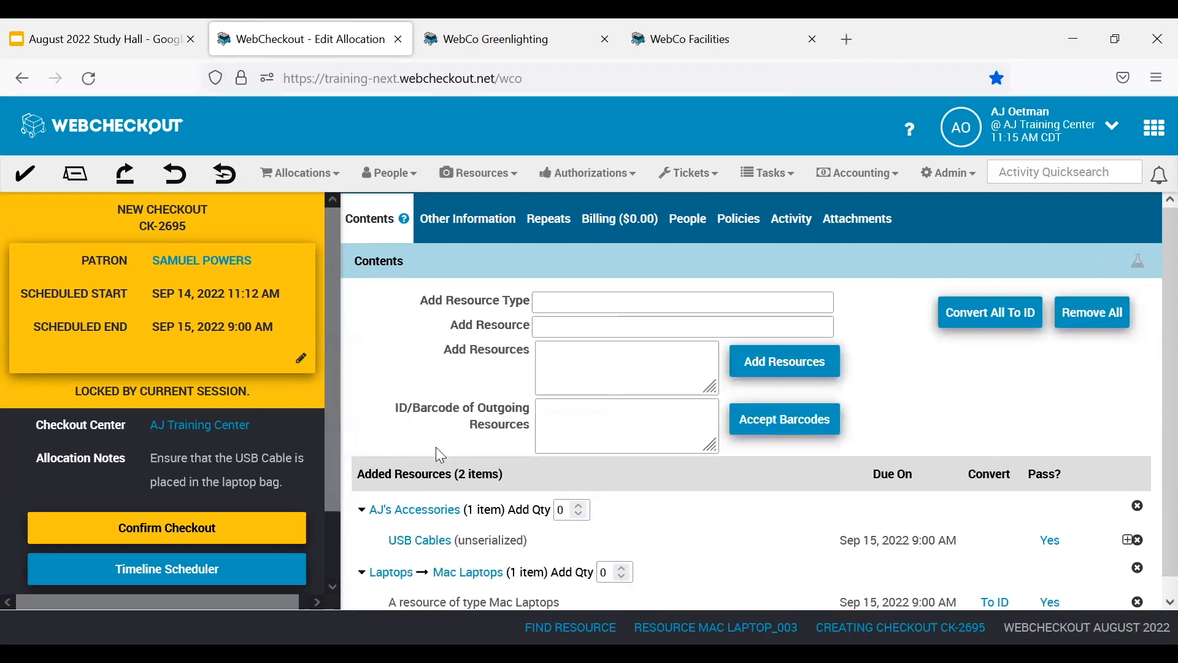
click(1141, 262)
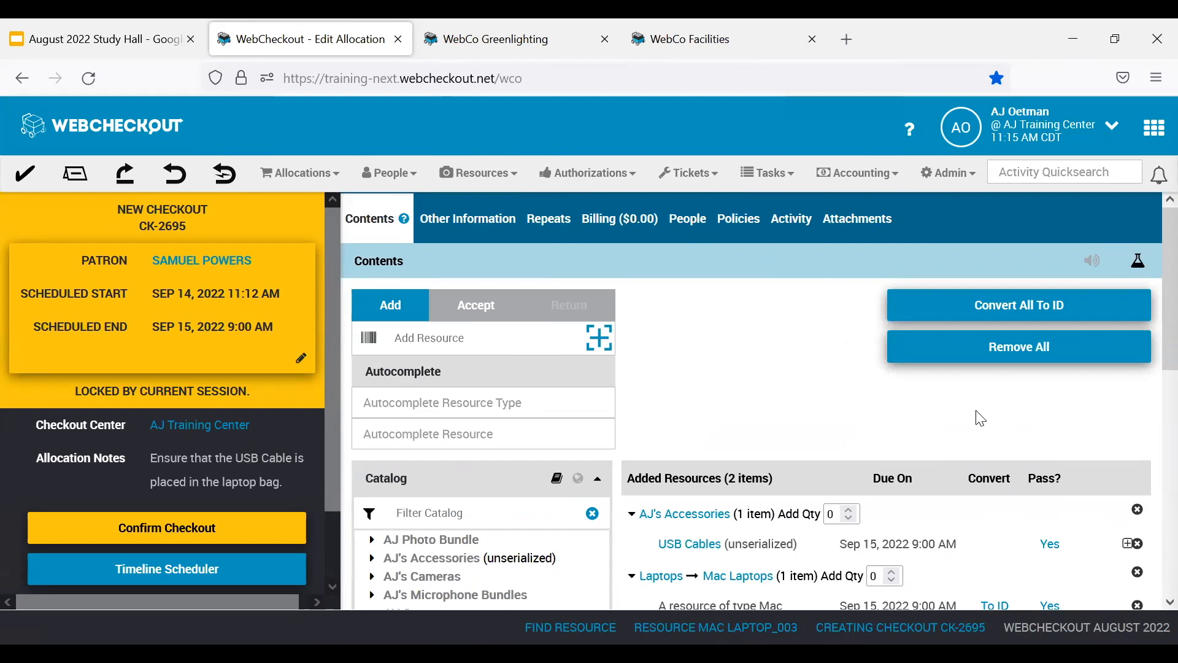
click(594, 478)
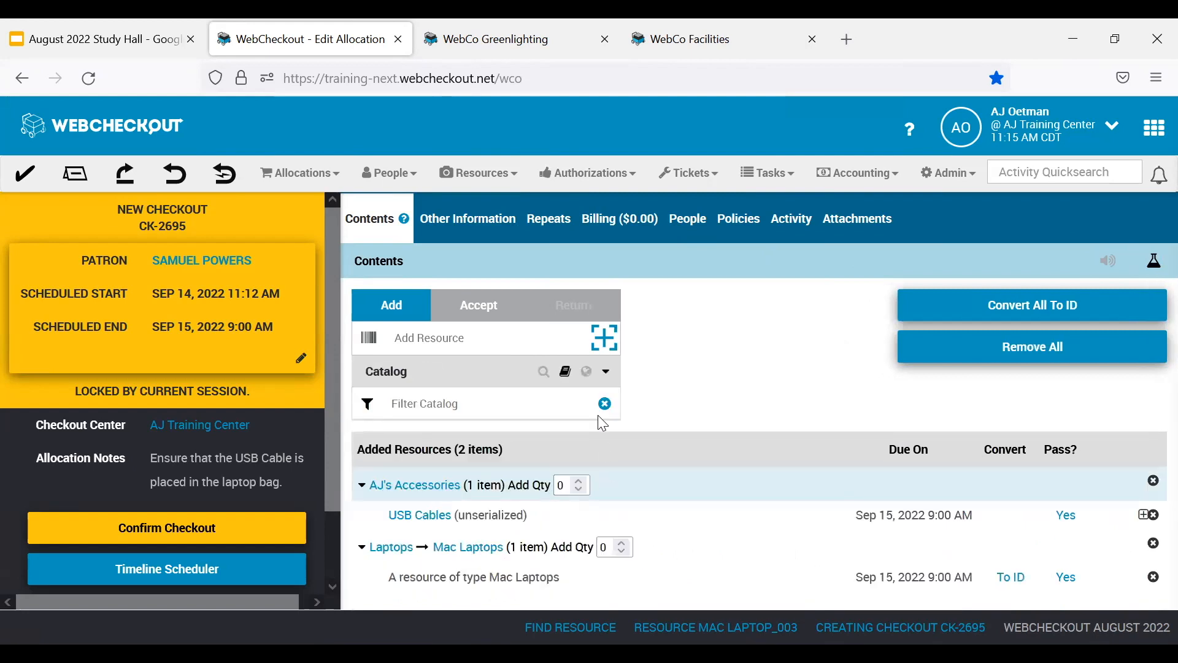
click(607, 372)
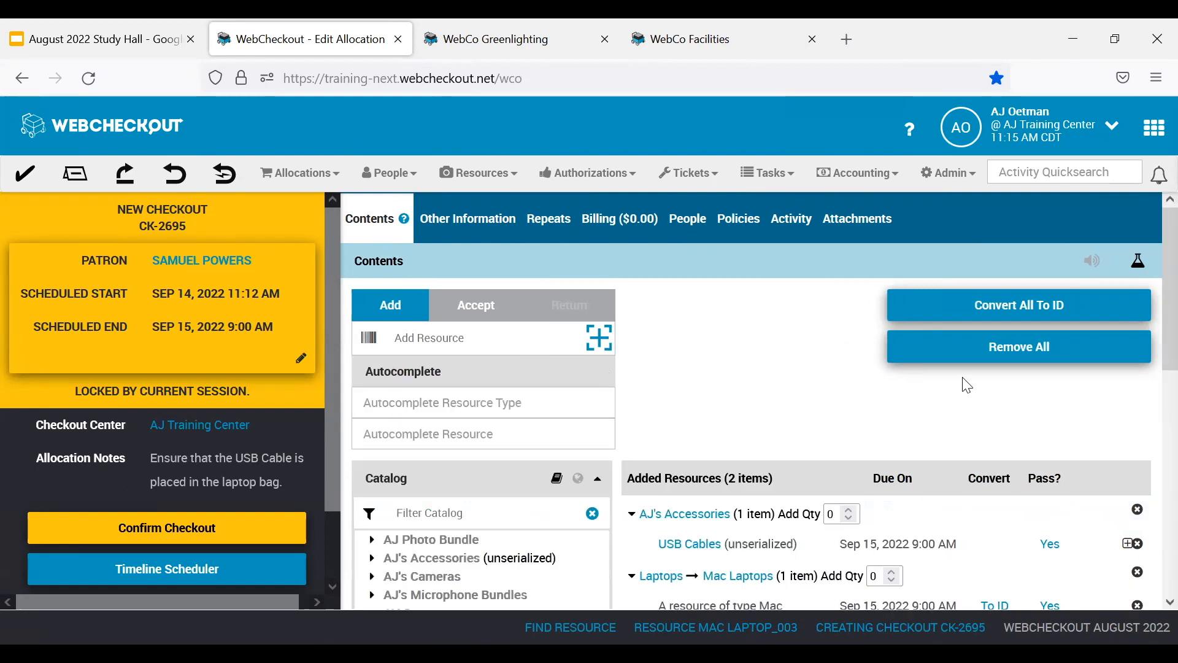
Expand Sony Camera Kits in the catalog and inspect the indicators beside Sony Camera Kit #2 and Sony Camera Kit #3.
scroll(452, 442, down, 3)
scroll(453, 458, down, 6)
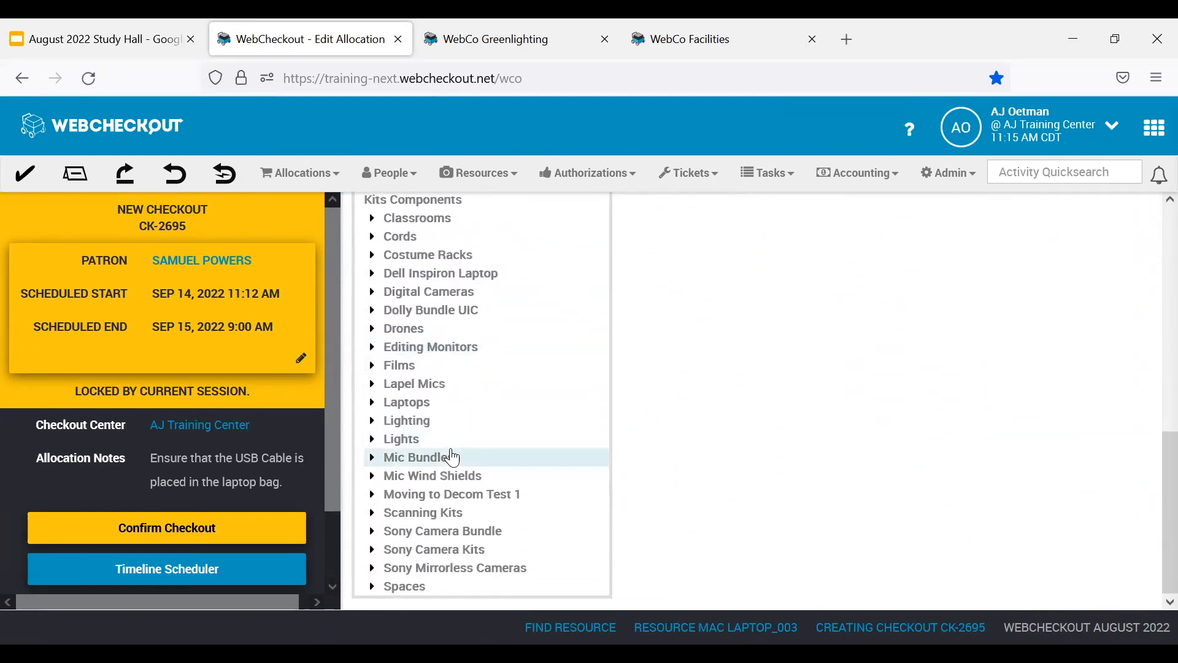
click(373, 550)
scroll(568, 513, down, 1)
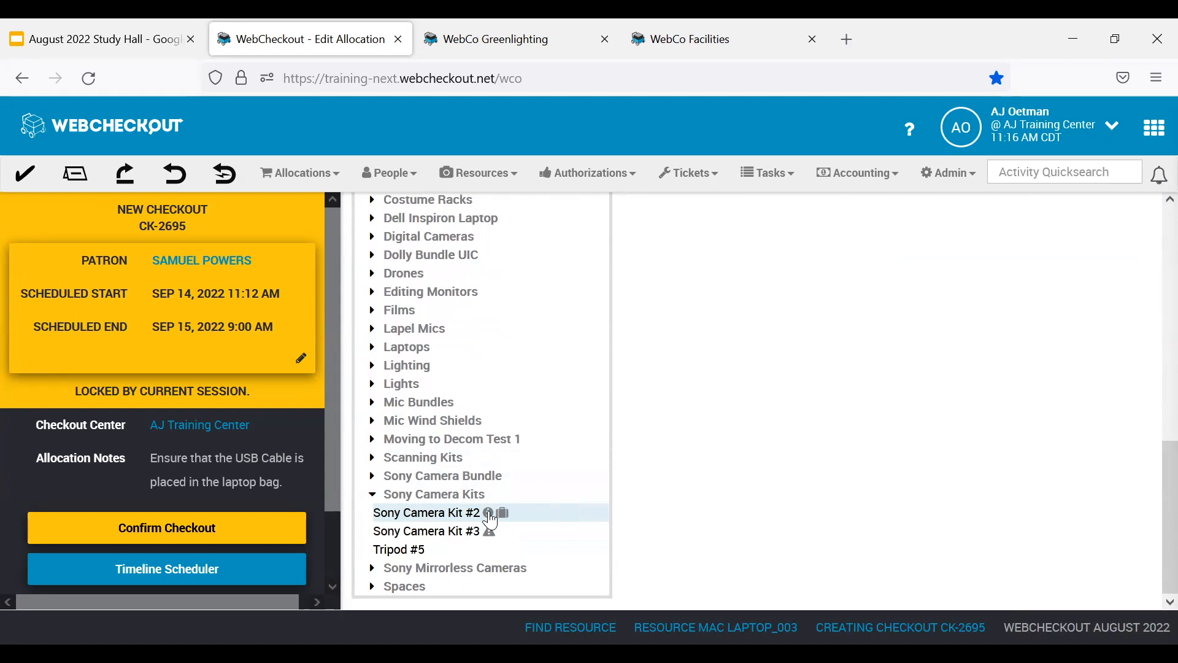
mouse_move(490, 519)
mouse_move(492, 542)
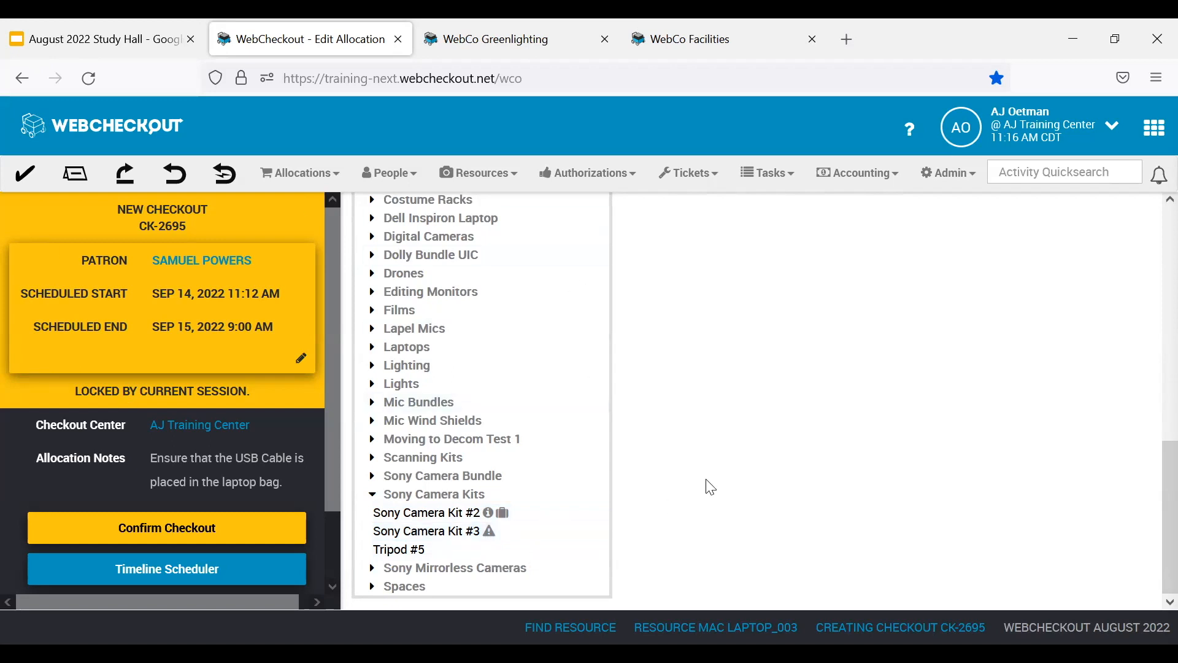
View the catalog by home location, then return it to the standard resource type catalog.
scroll(705, 485, up, 5)
scroll(711, 487, up, 3)
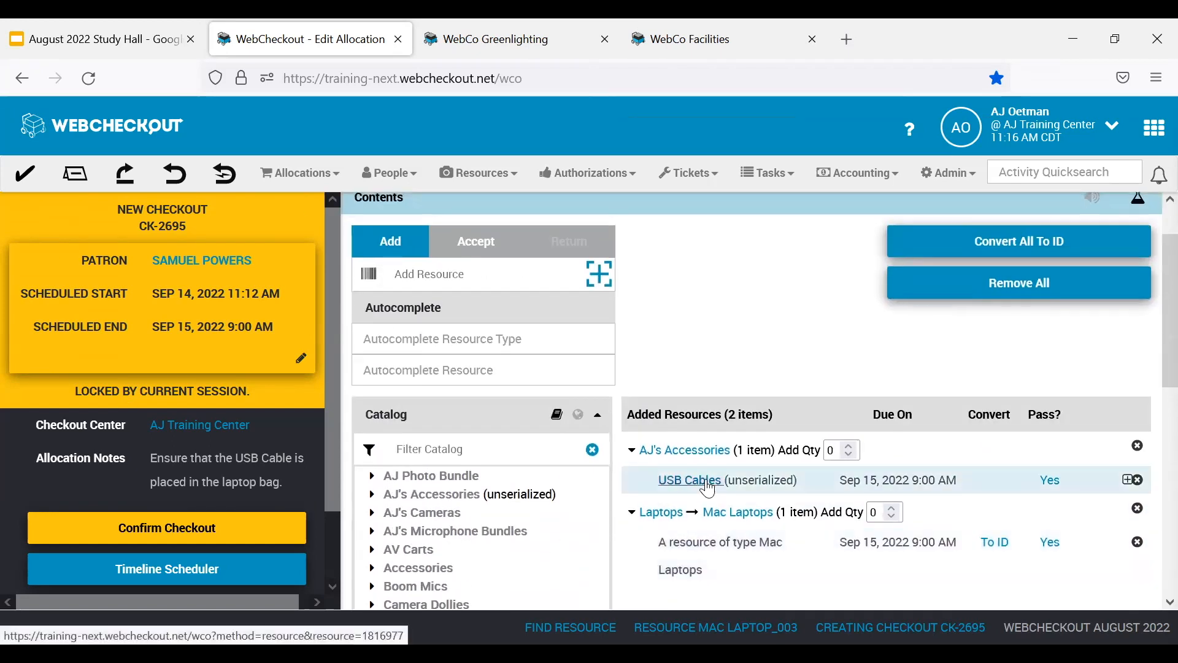
scroll(560, 530, up, 2)
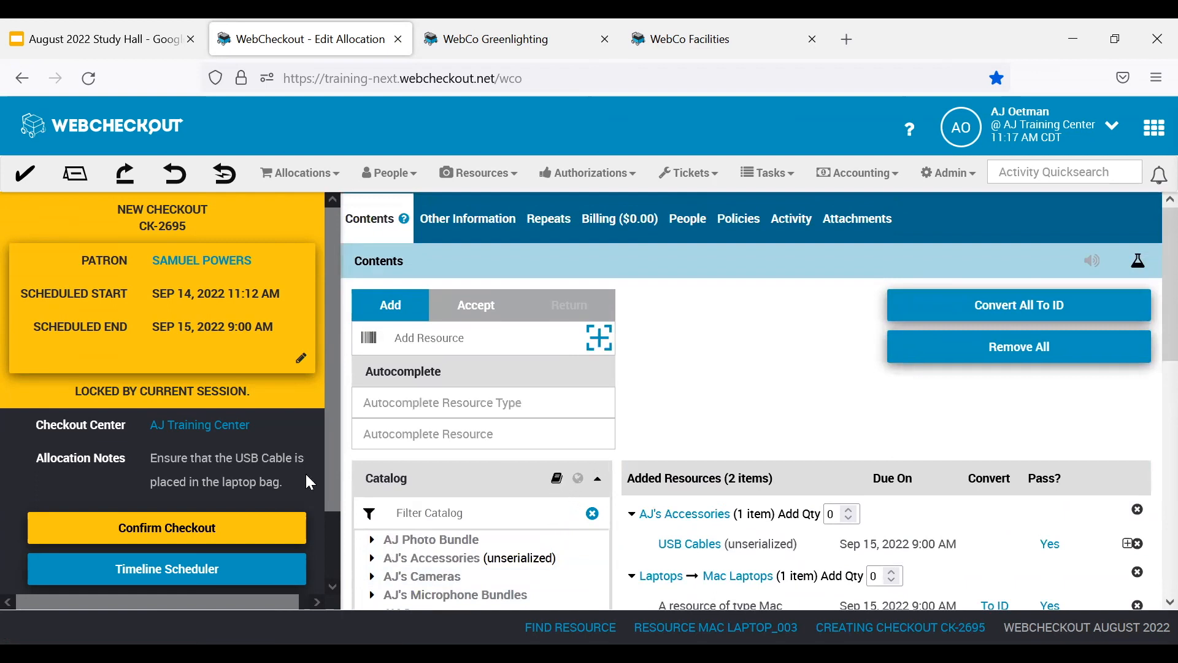
click(579, 480)
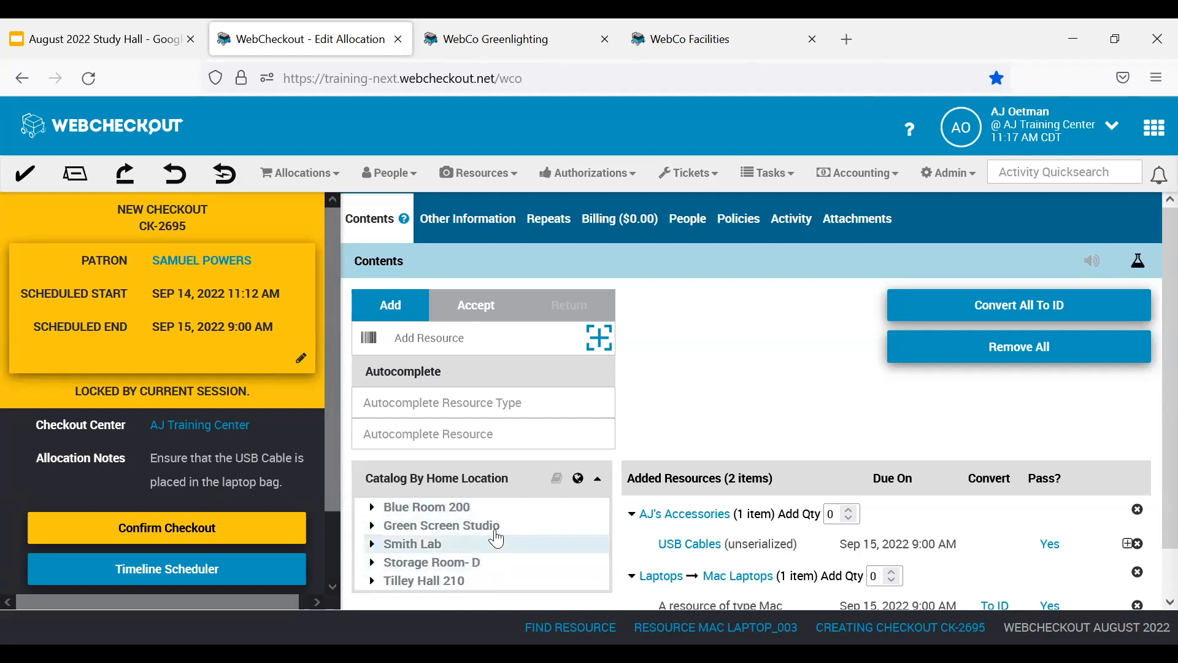
click(556, 480)
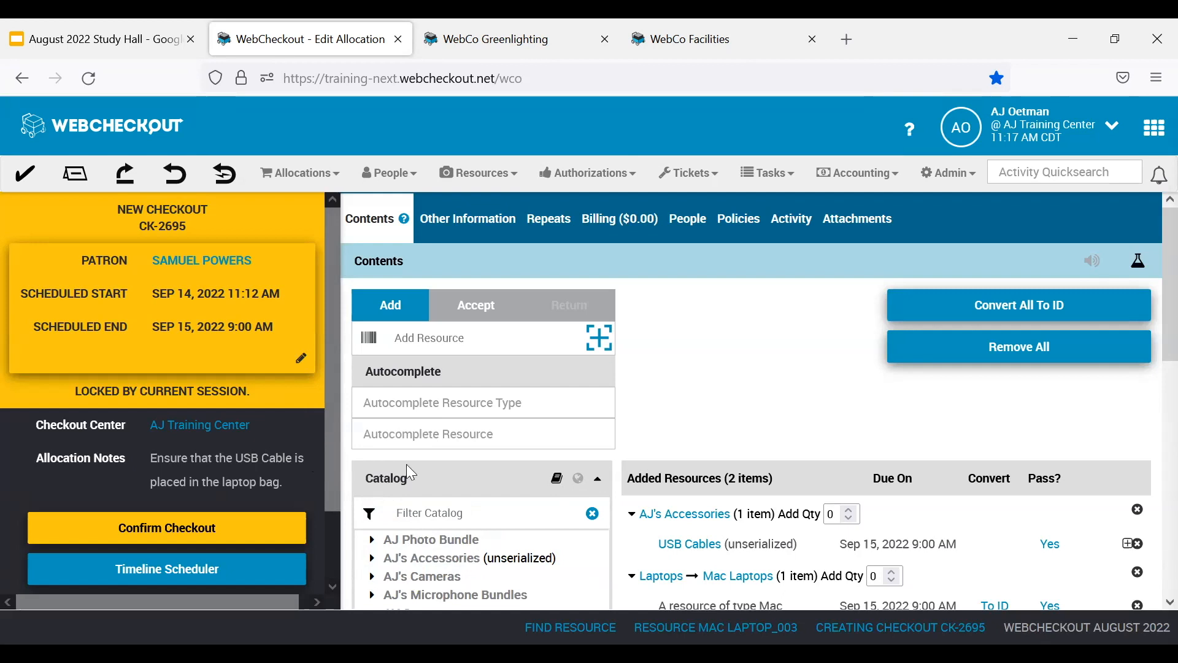
Expand AJ's Cameras in the catalog and view the availability timeline of the Pentax Film type.
scroll(407, 465, down, 3)
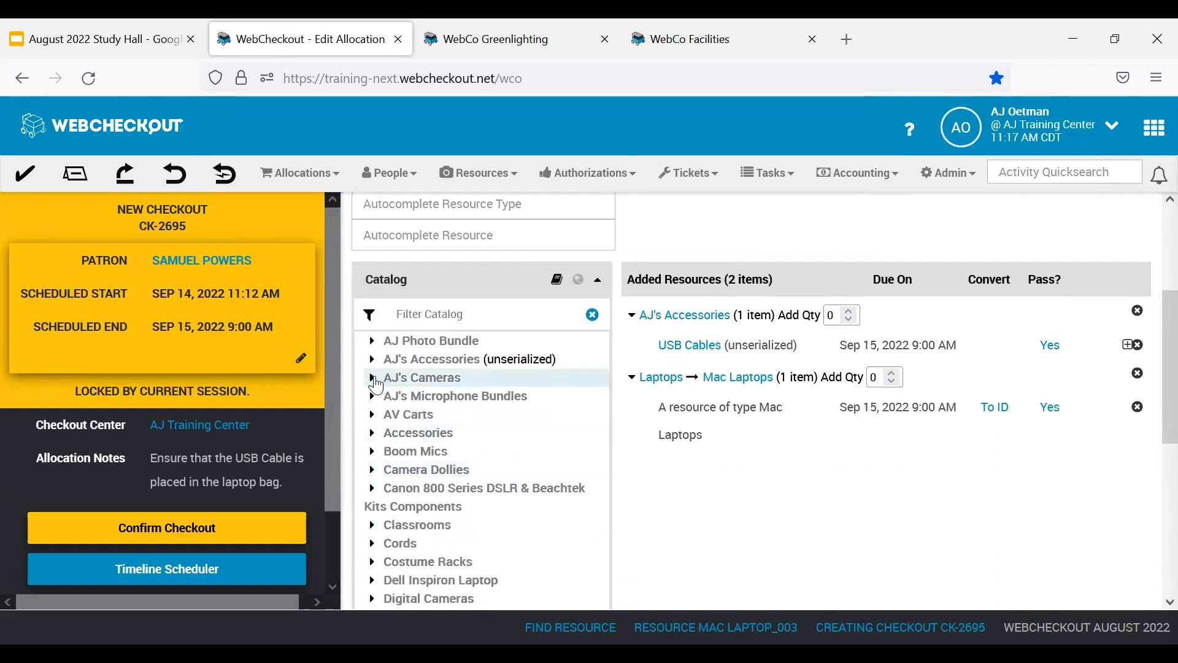
click(373, 378)
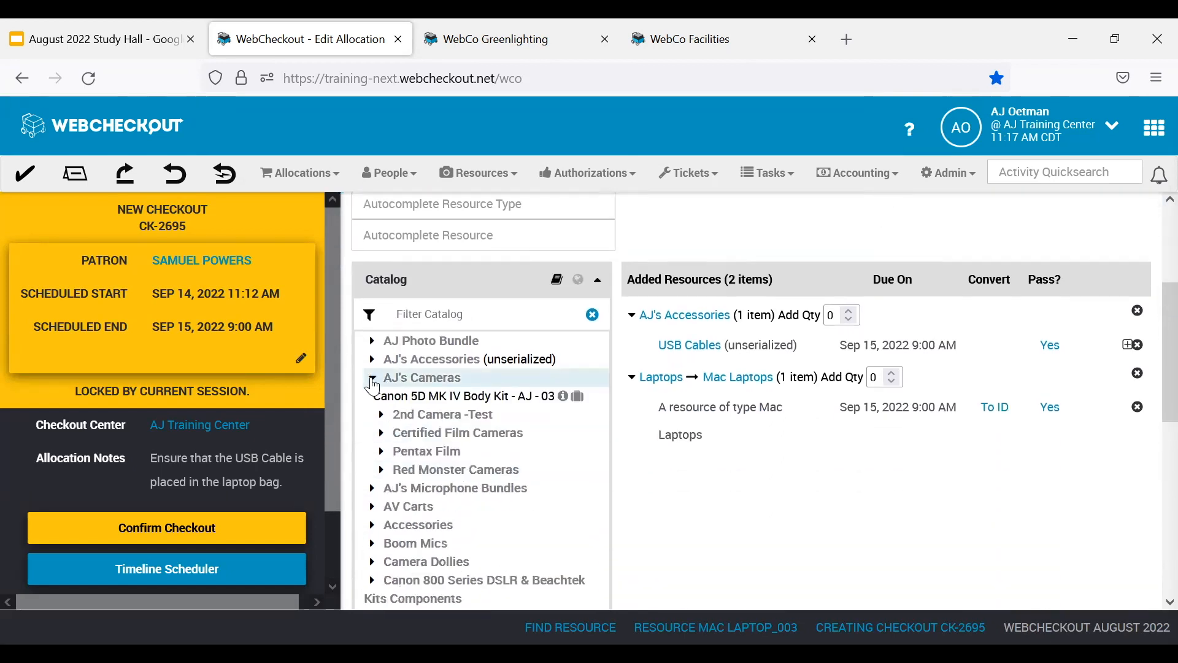
right_click(450, 460)
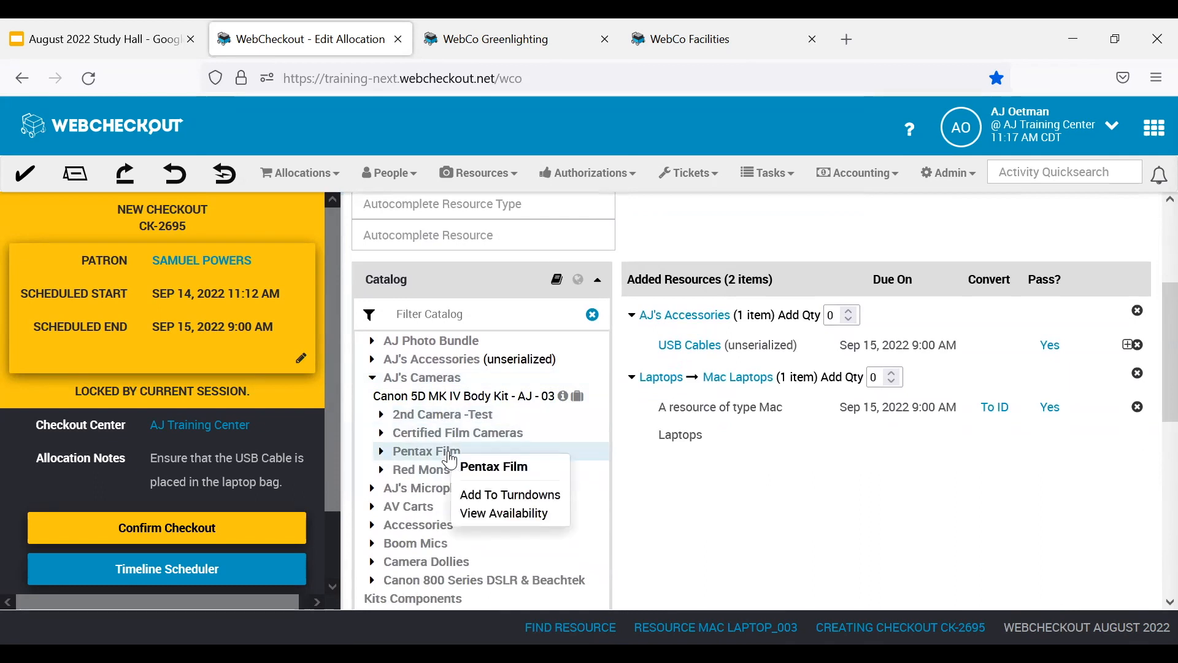
click(510, 515)
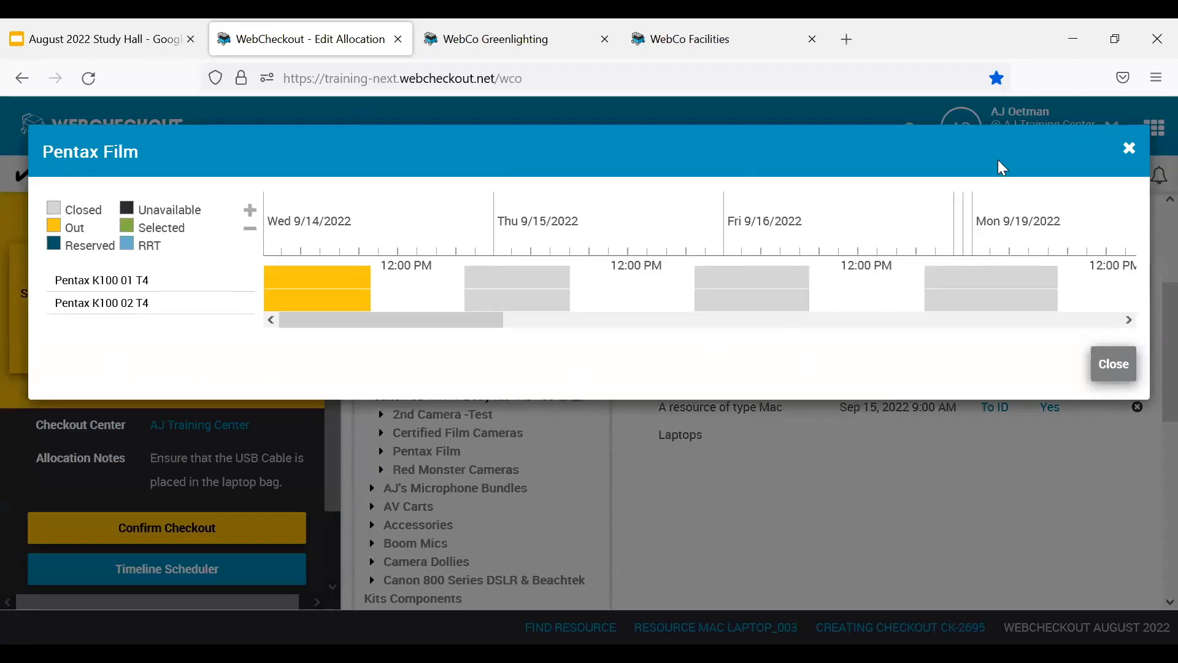
click(1132, 152)
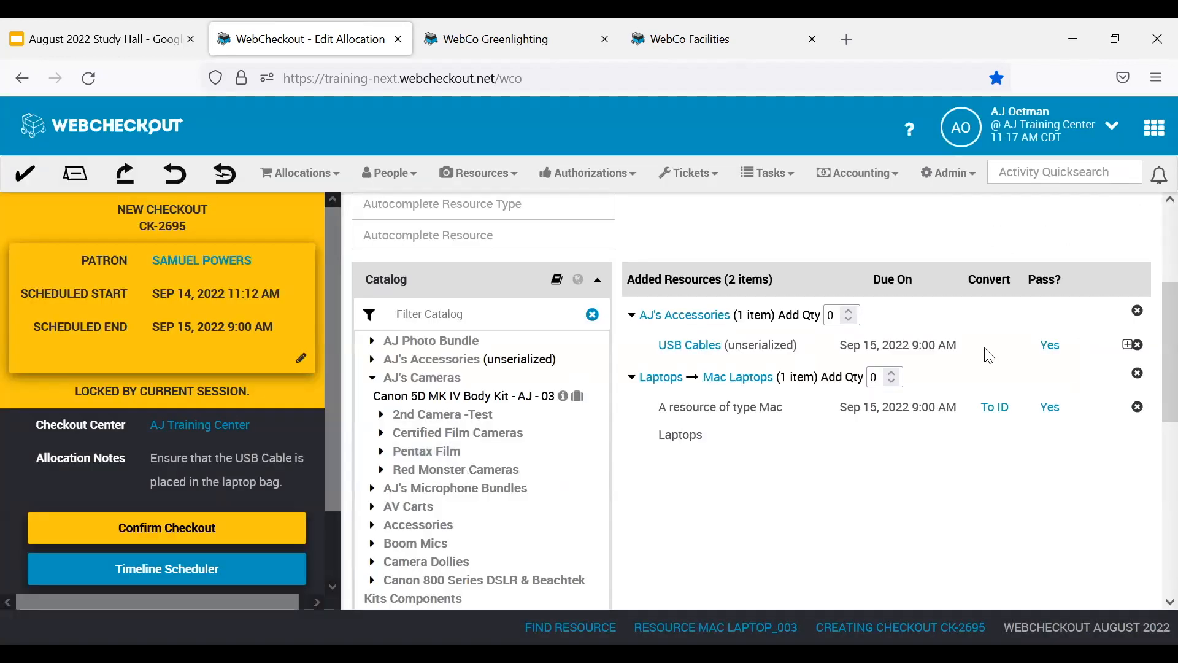
Accept resource ML03 for the checkout's Mac Laptops item and confirm the checkout.
scroll(679, 528, up, 3)
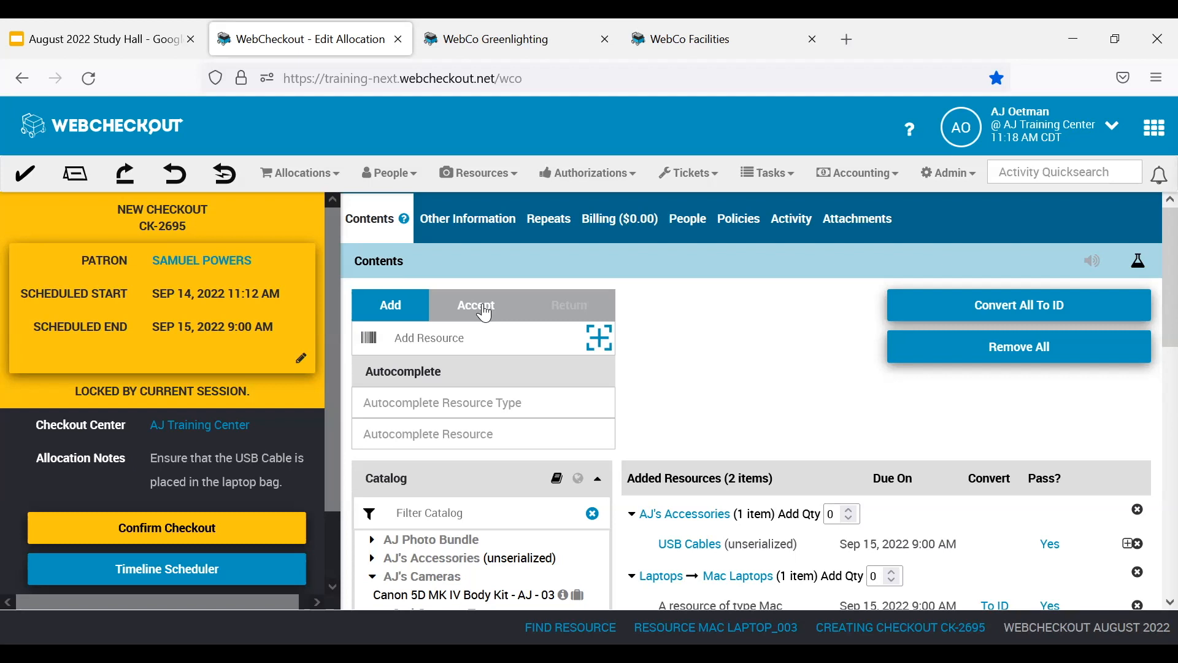
click(476, 315)
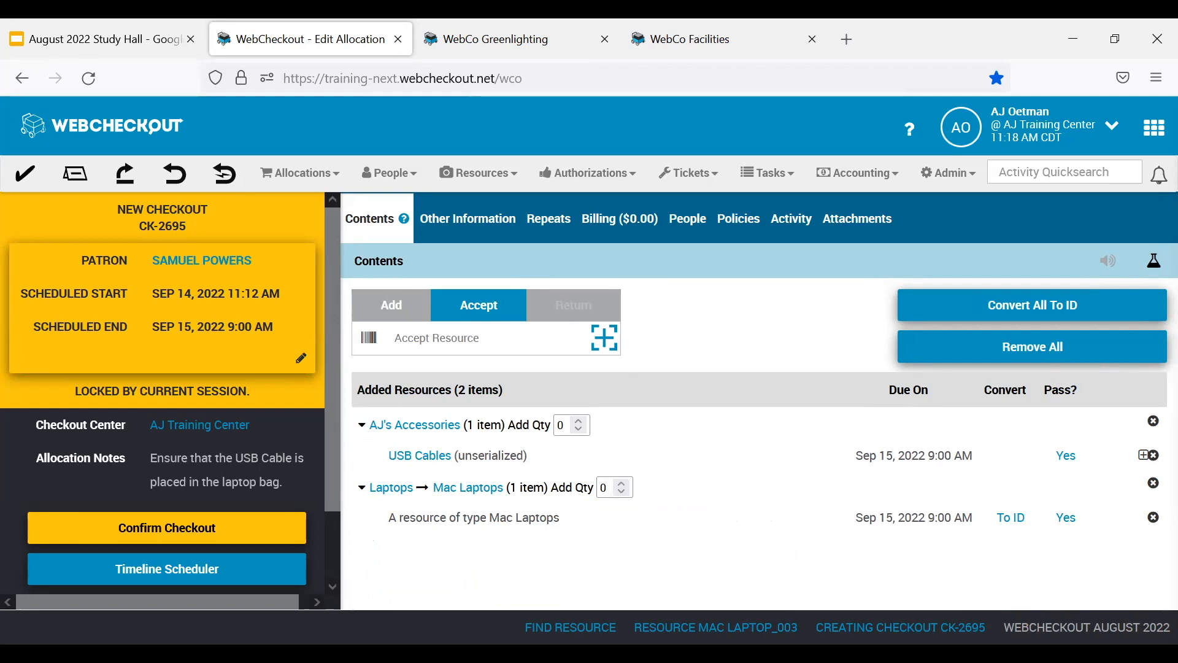
click(547, 334)
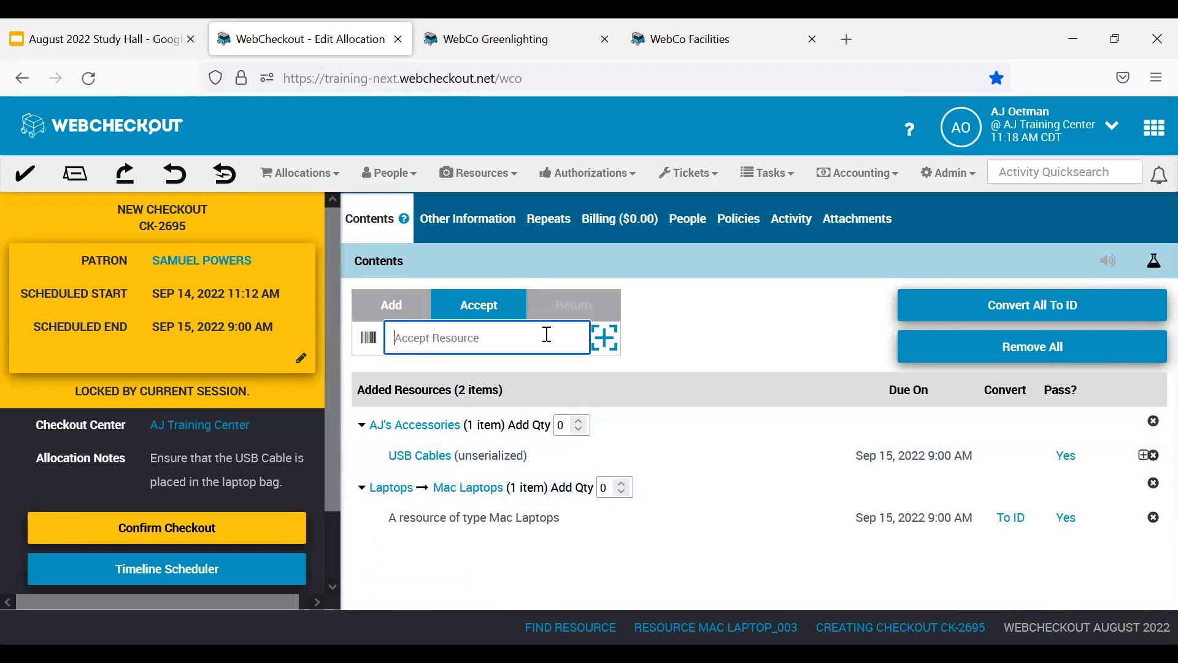
text(ML03)
key(Return)
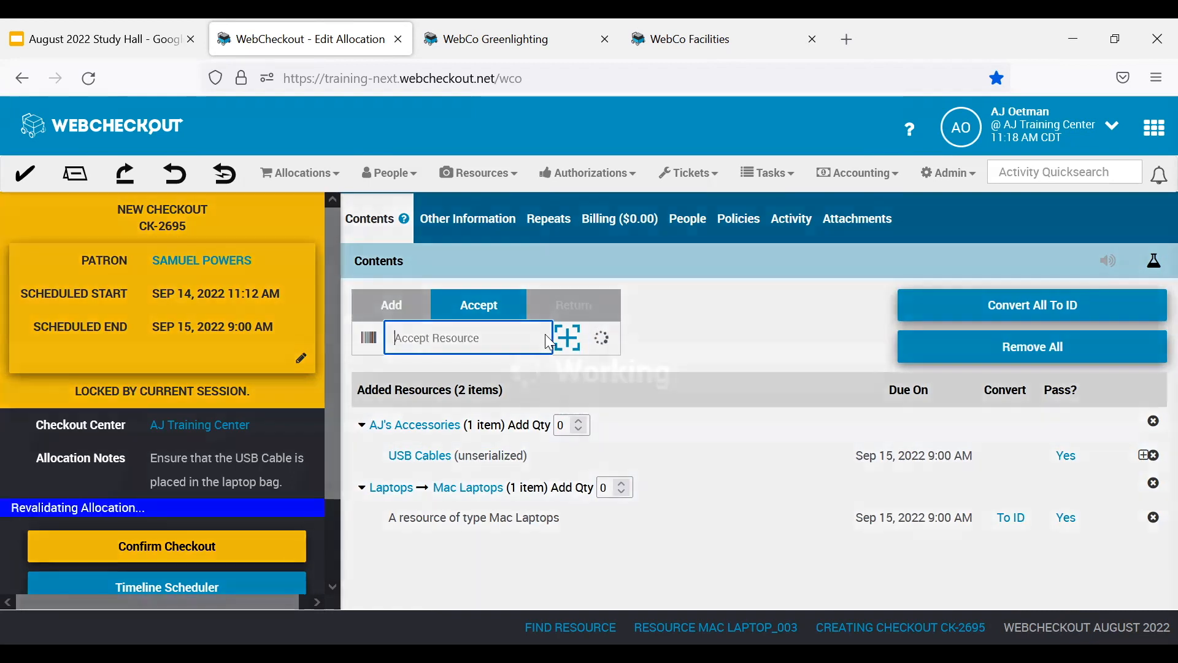
scroll(697, 384, down, 2)
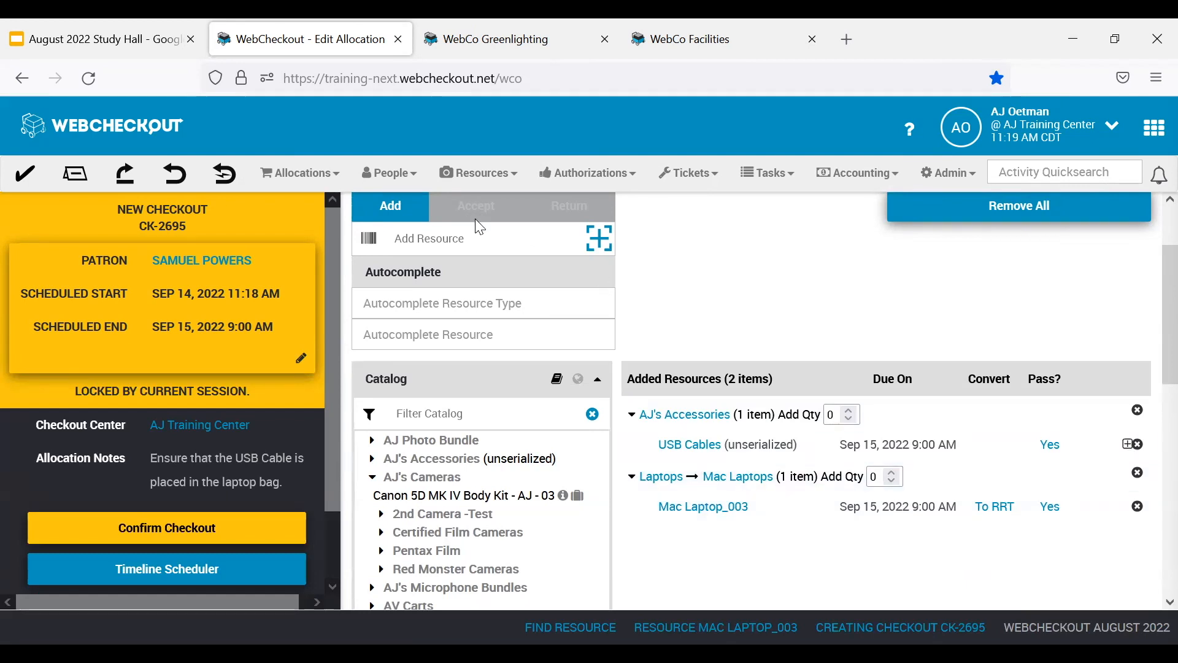
scroll(475, 219, up, 2)
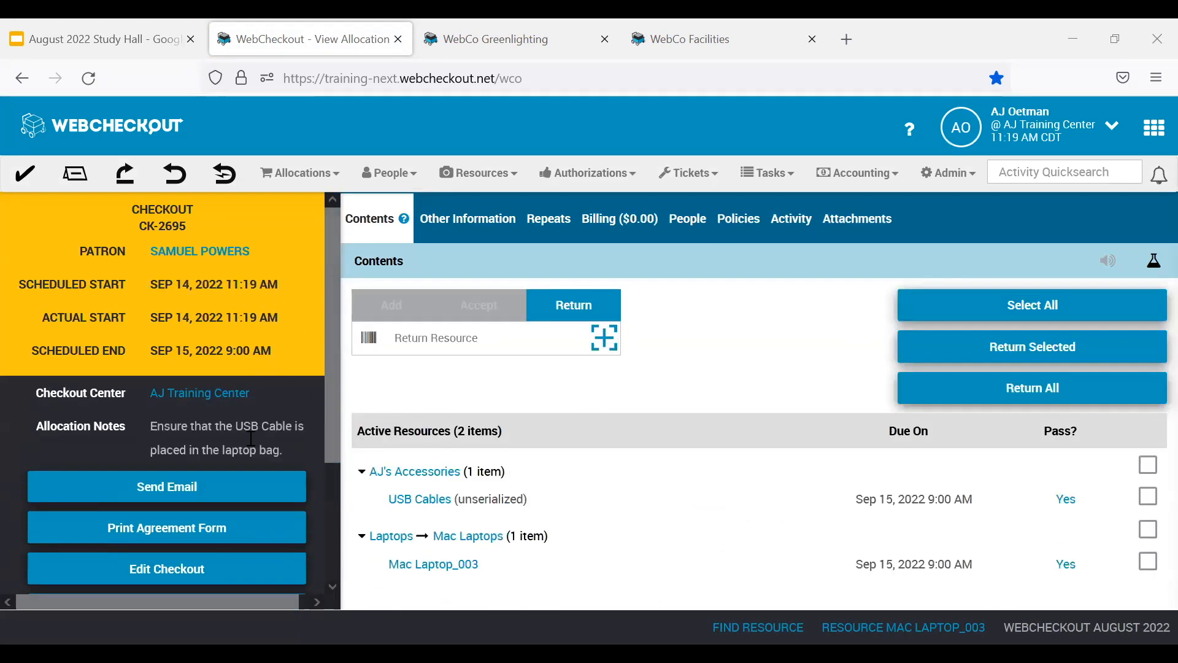
Review the confirmed checkout's allocation note, and the Auto-Circulate and Aggregate Value fields in its Other Information.
triple_click(131, 422)
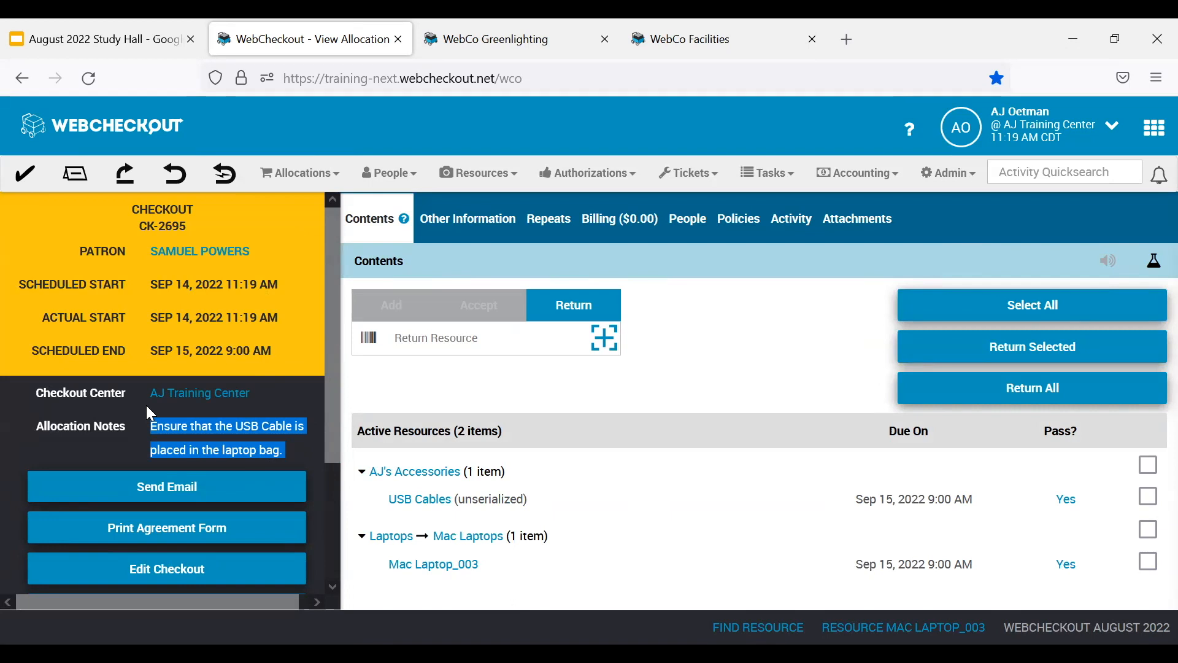
click(491, 232)
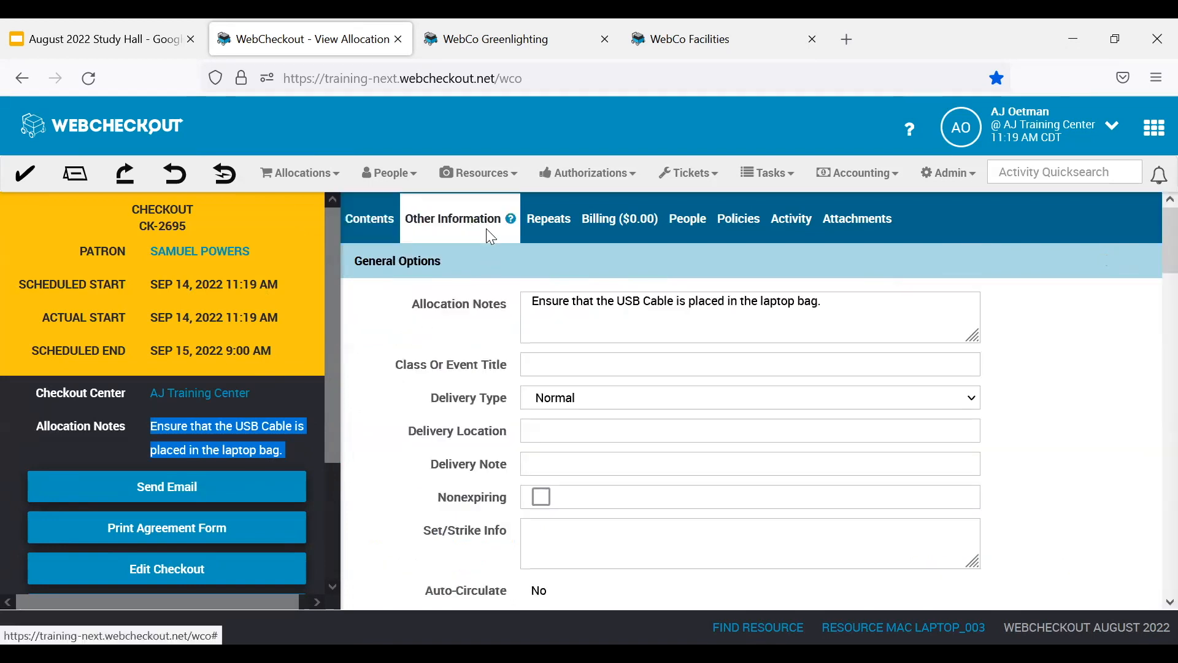
scroll(518, 393, down, 3)
drag(522, 433, 425, 393)
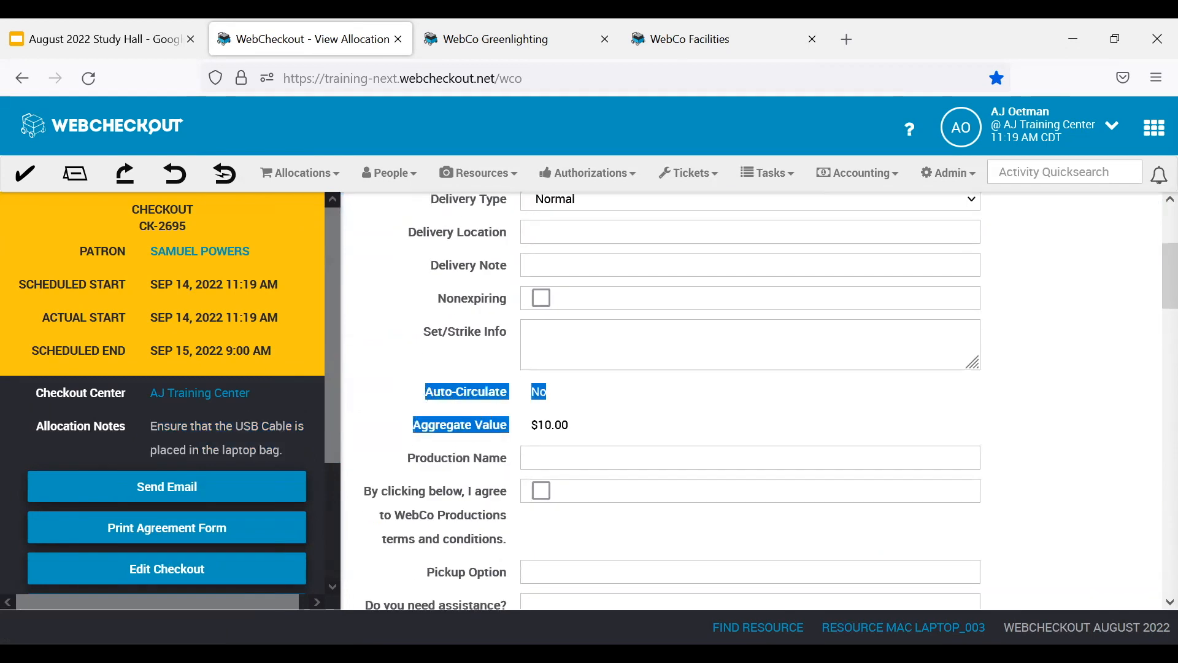
scroll(705, 424, up, 3)
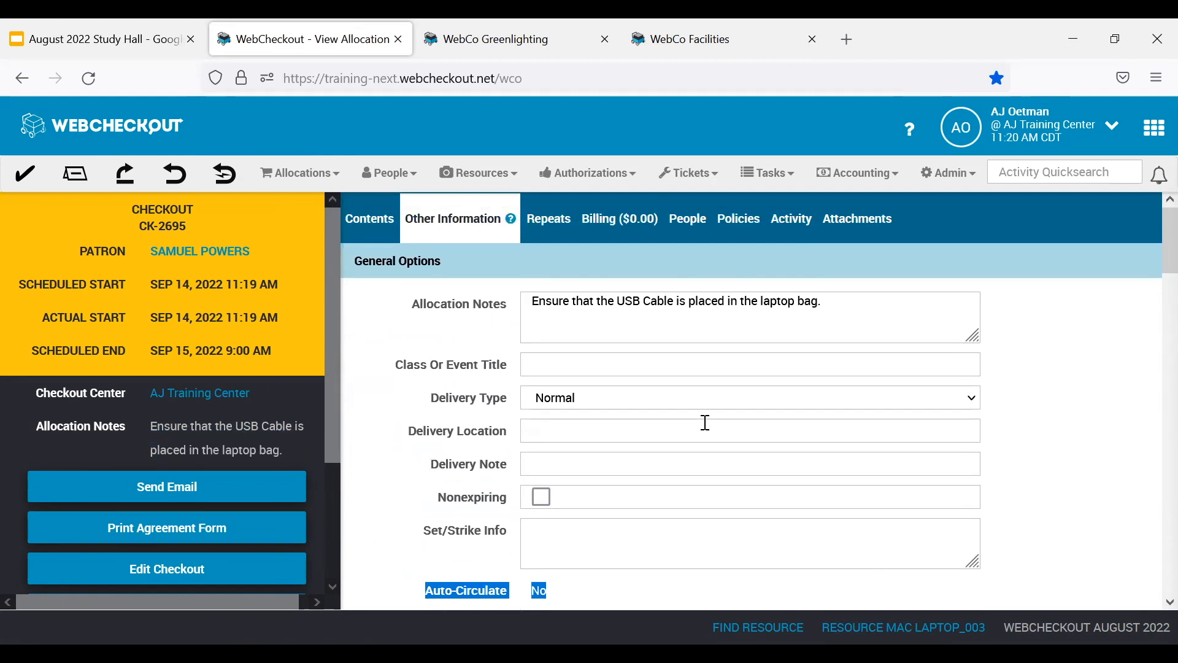
Return resource ML03 from the checkout's Contents.
click(386, 221)
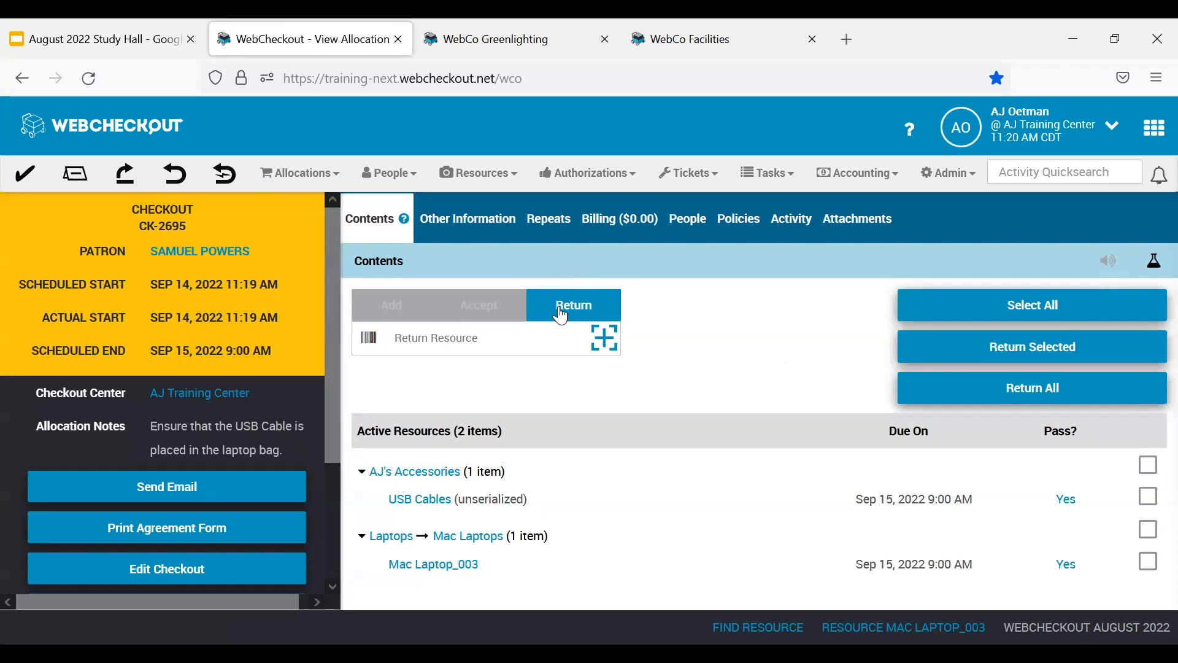
click(505, 342)
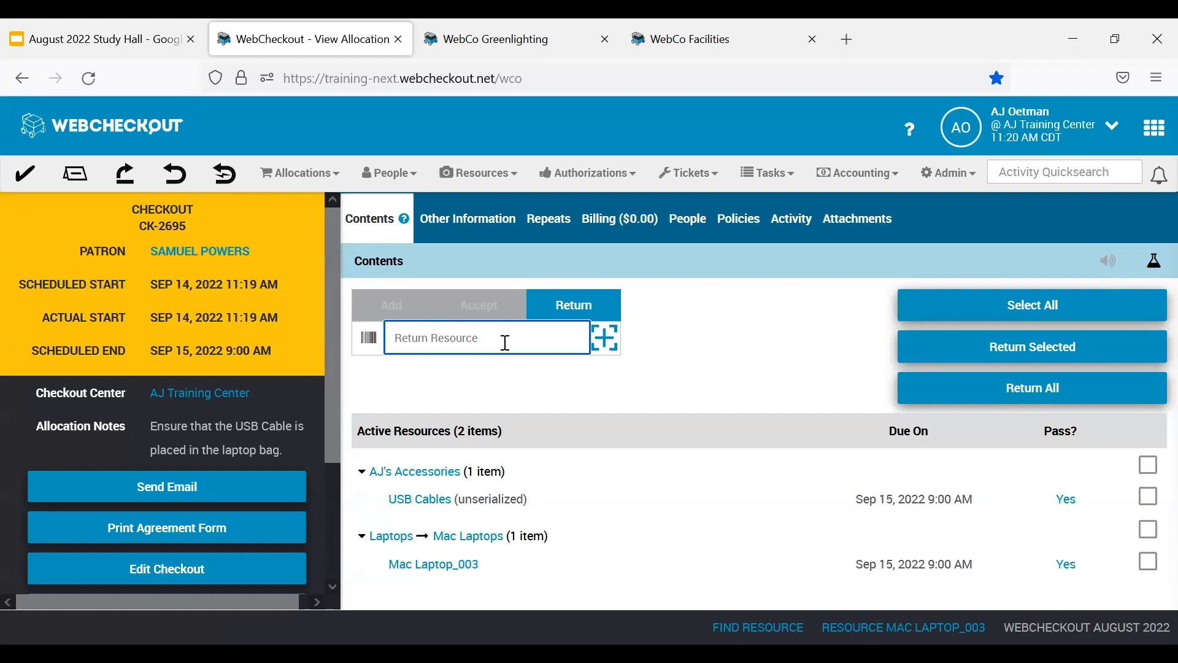
text(ML03)
key(Return)
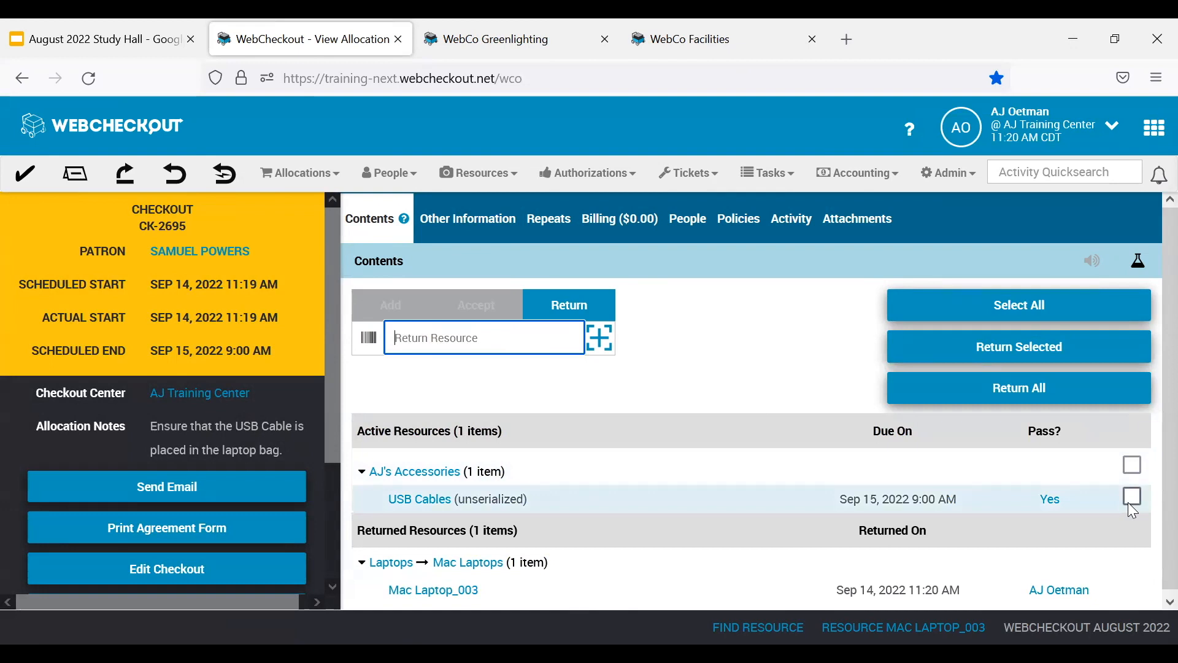
Return all items still active on the checkout.
click(1014, 399)
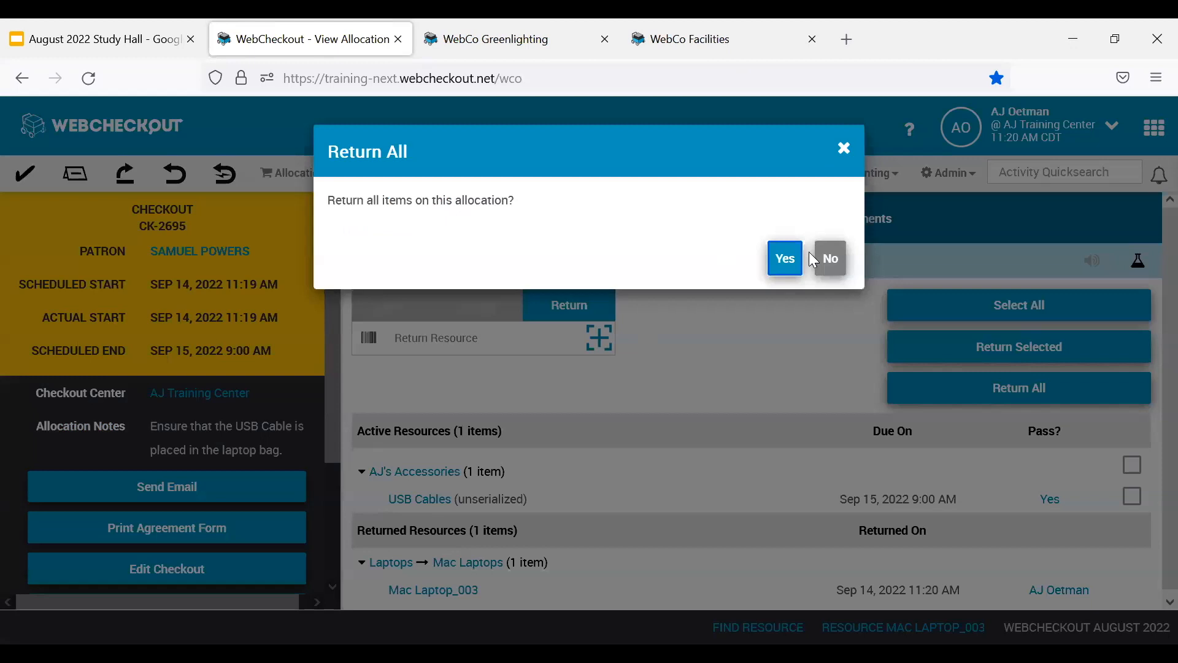
click(786, 259)
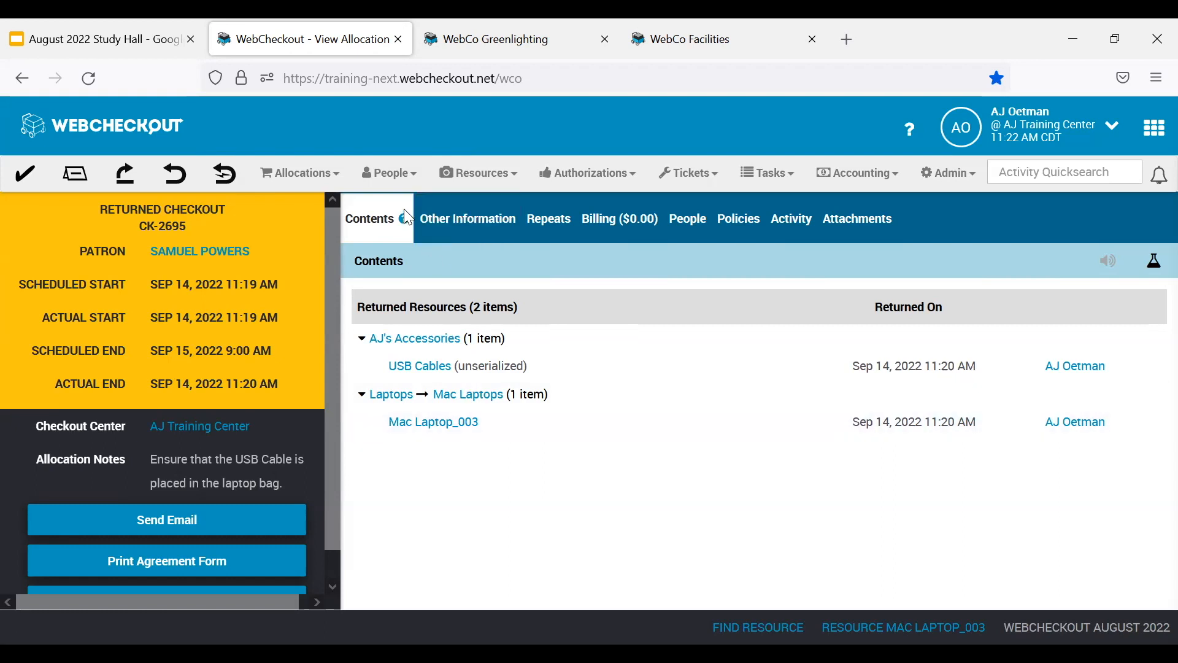
Search people for "Aug" and open the matching patron's record.
click(399, 178)
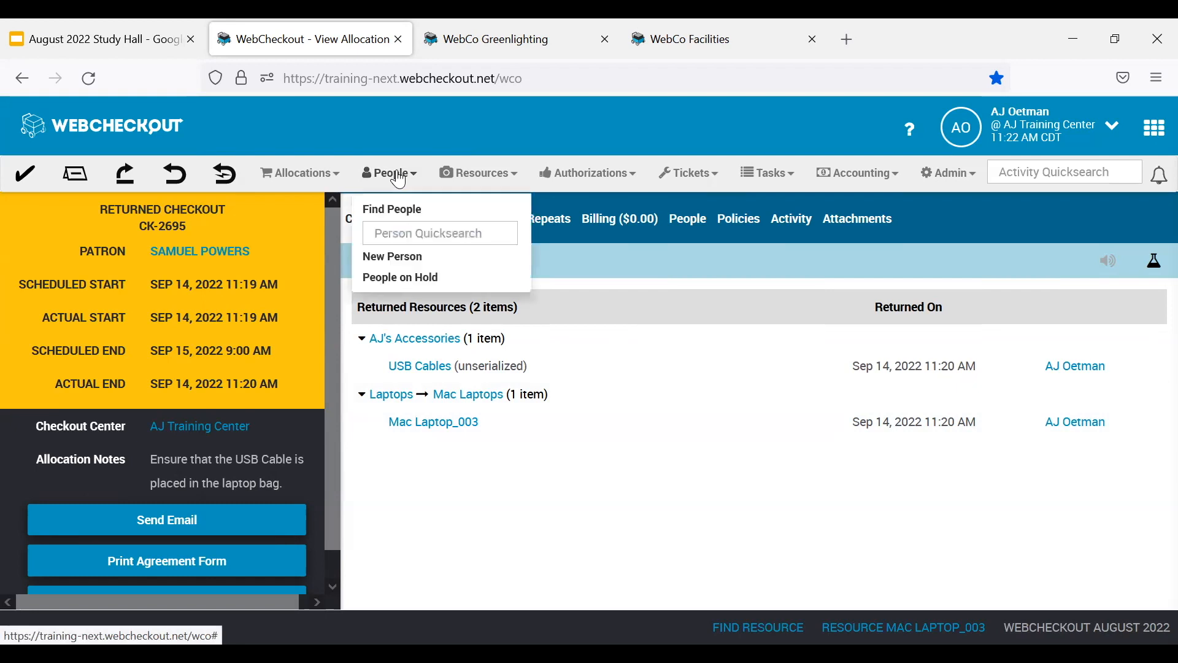
click(418, 234)
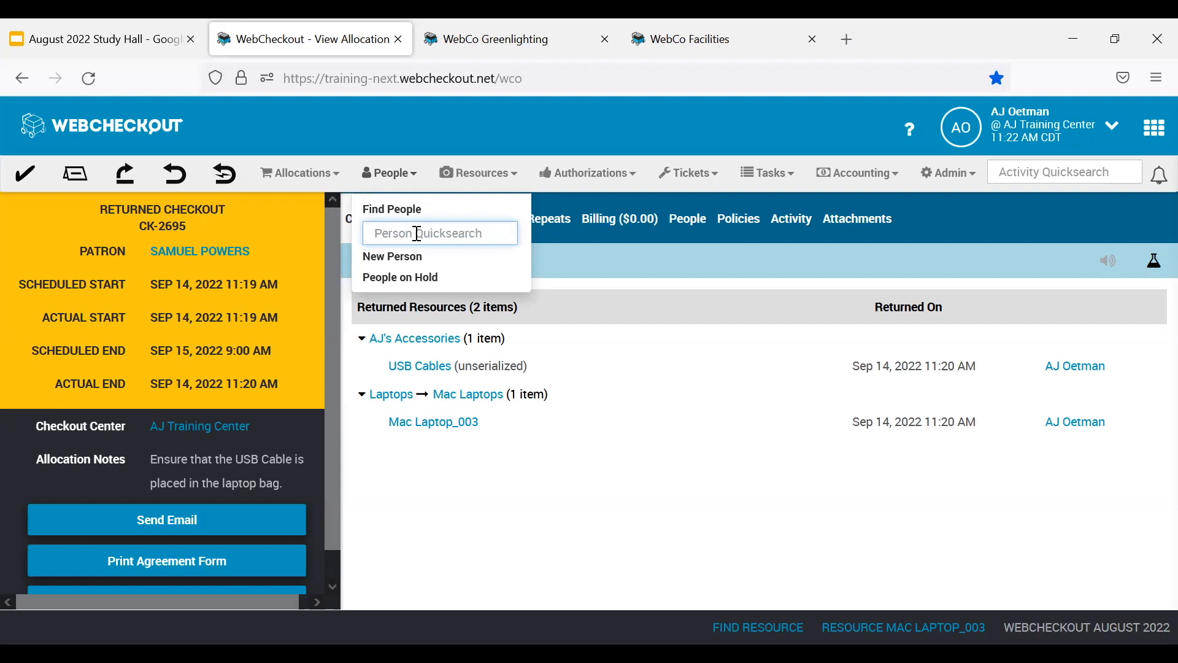
text(Aug)
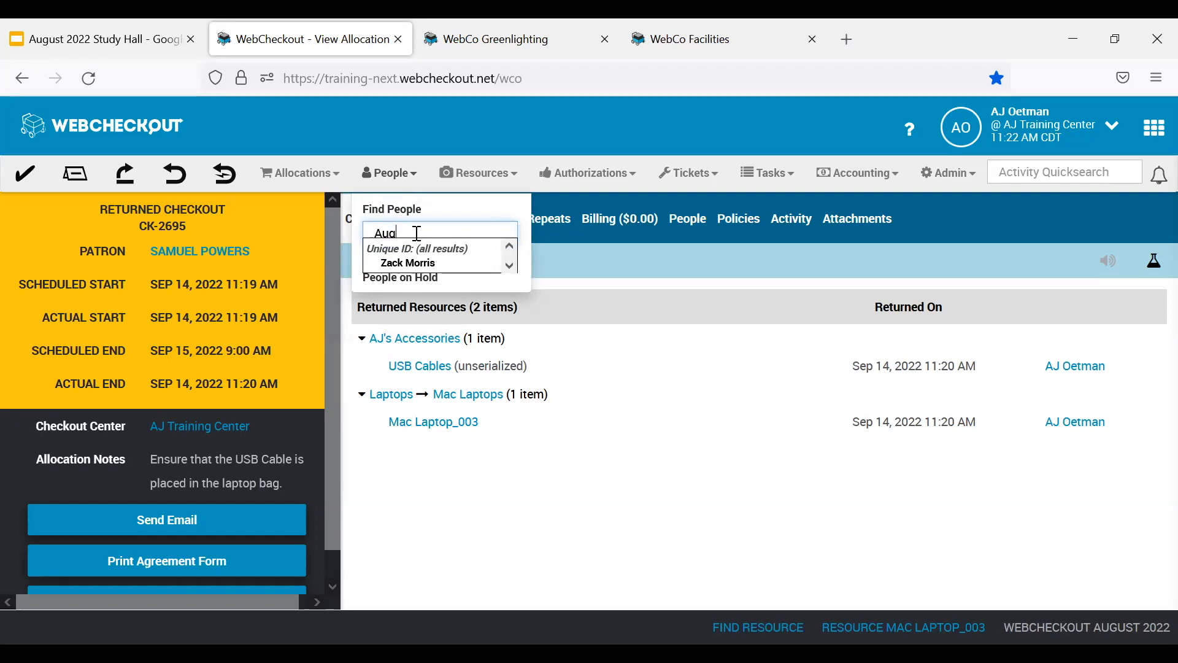
click(425, 270)
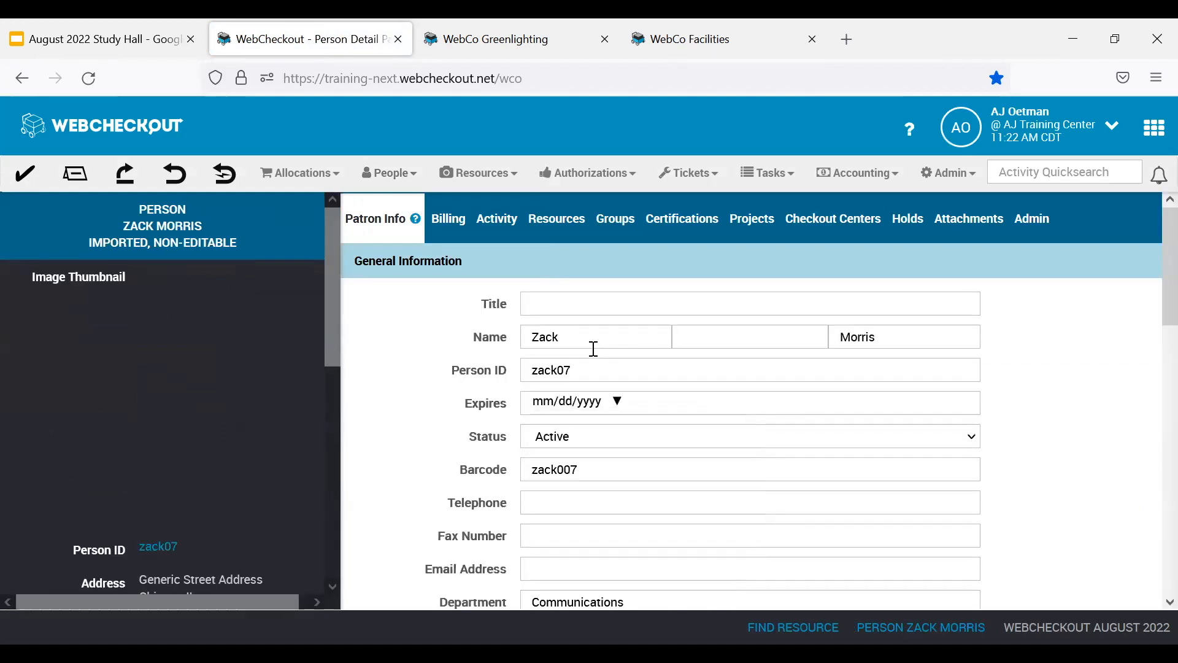
Examine the Custom Person ID field and its value in the patron's information.
scroll(594, 351, down, 7)
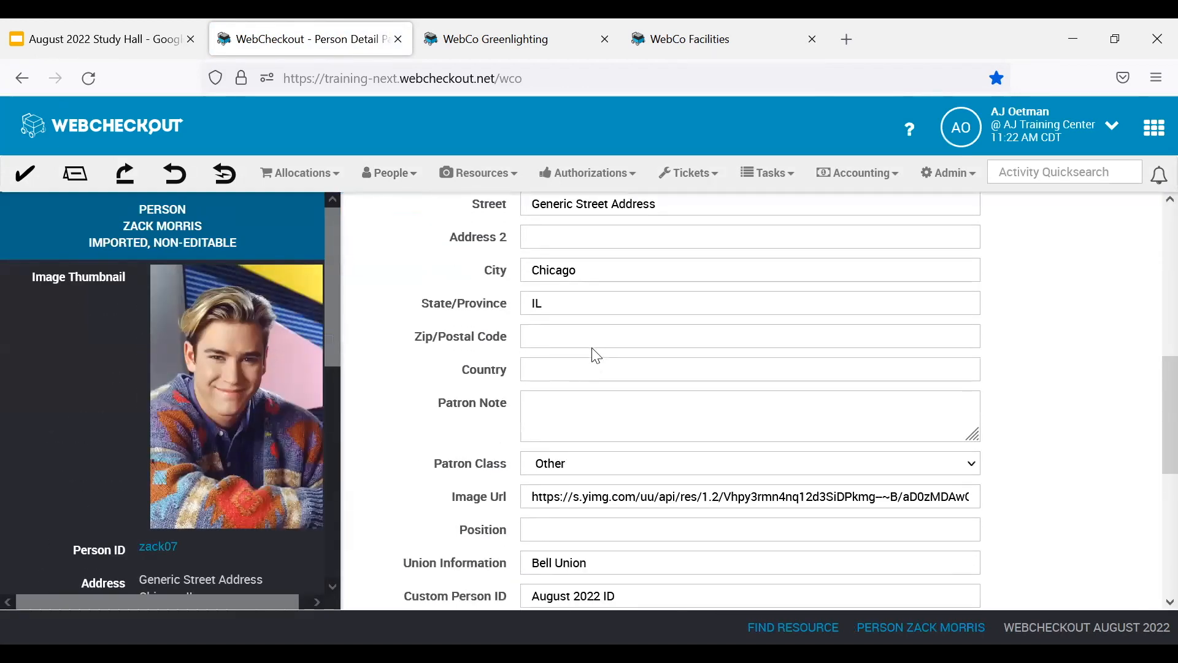
scroll(593, 350, down, 4)
drag(516, 371, 395, 375)
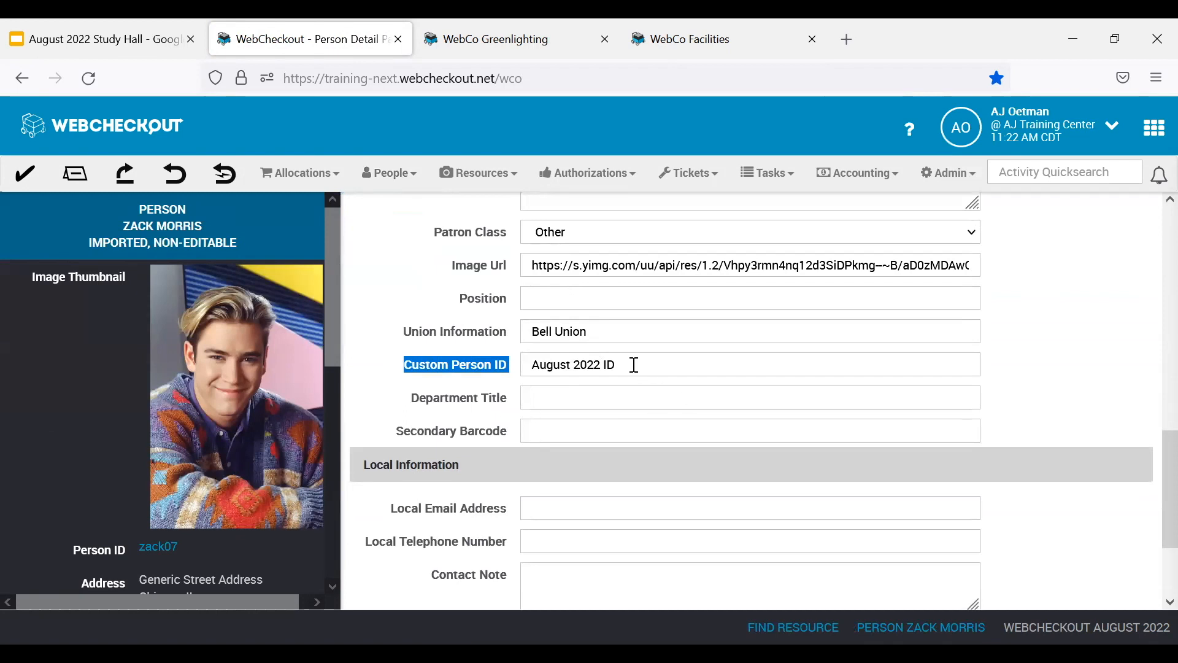
drag(634, 365, 535, 366)
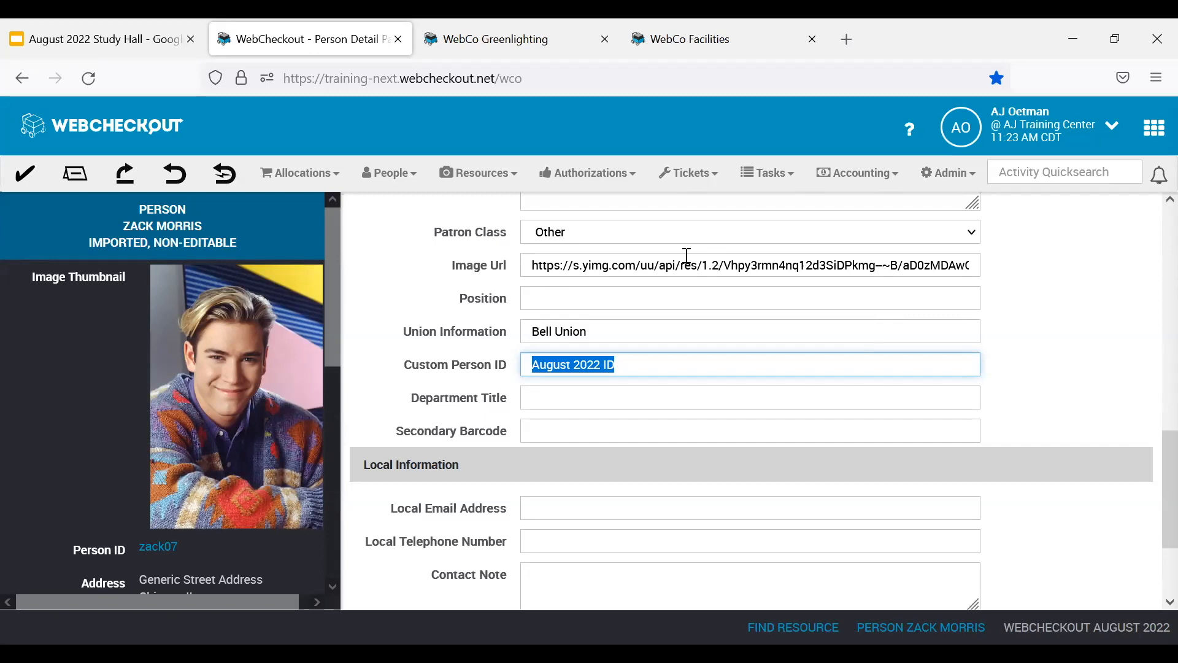
Find the resources of AJ Training Center and go to page 4 of the results.
click(502, 190)
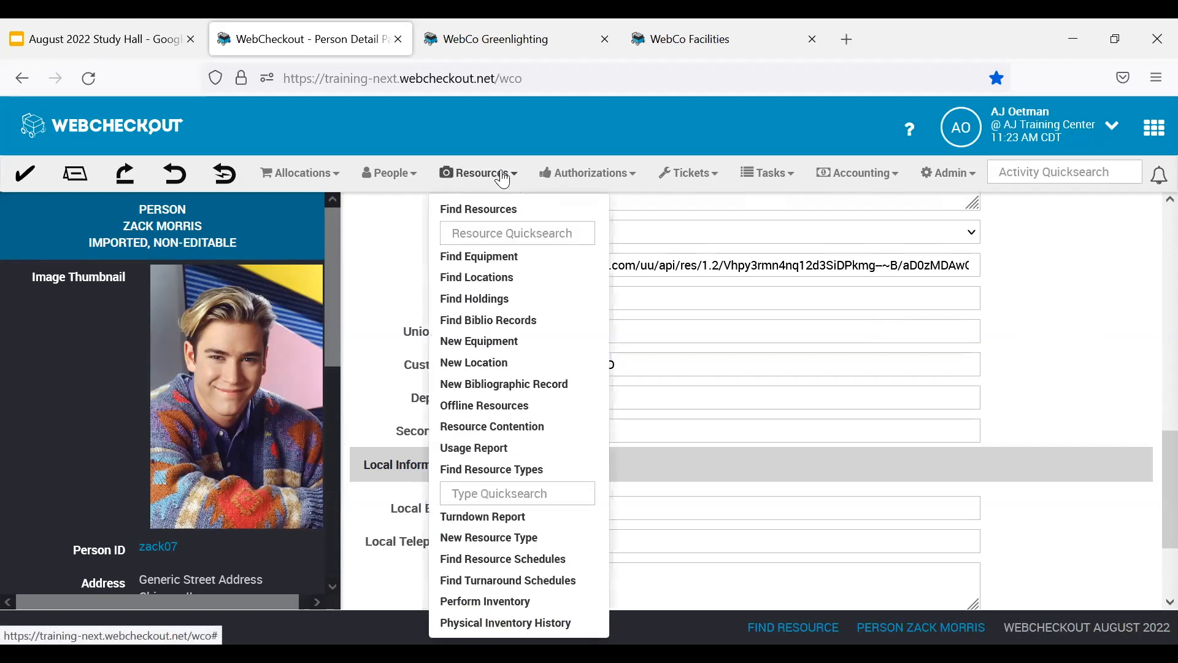
click(513, 214)
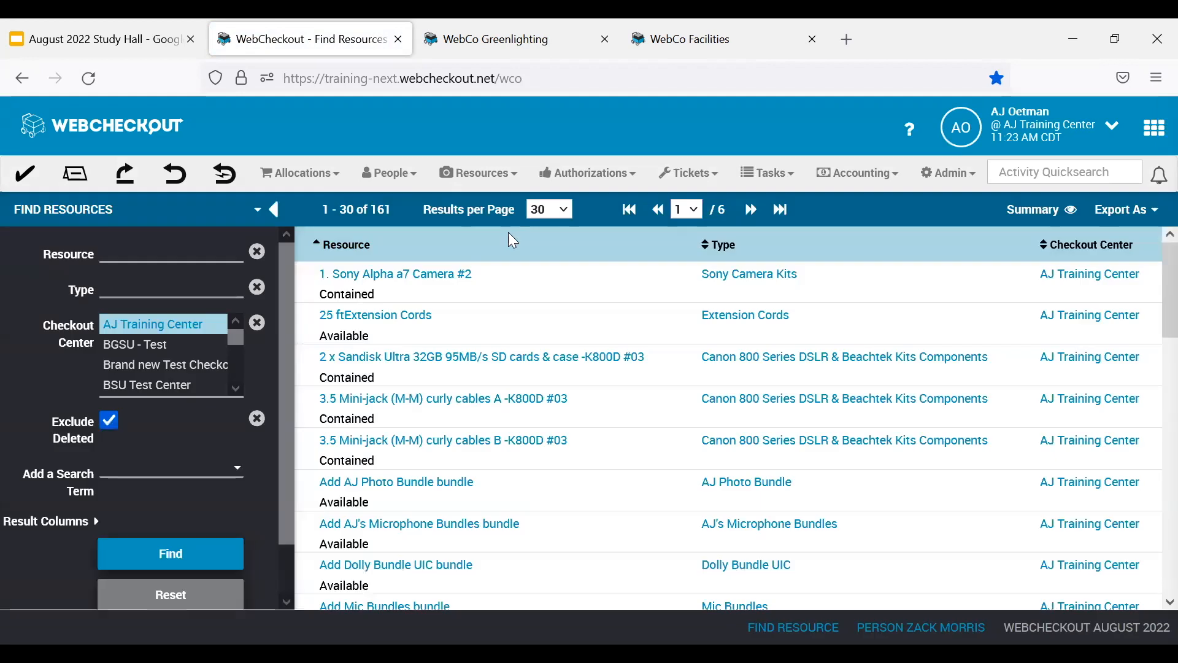
click(688, 210)
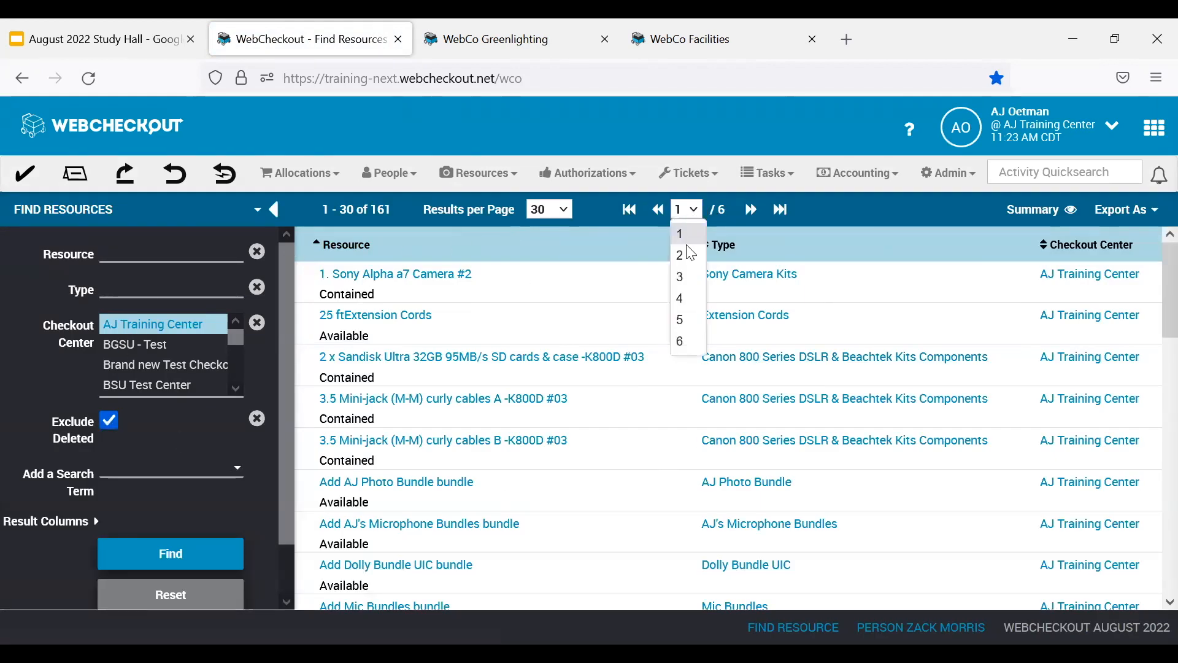
click(695, 299)
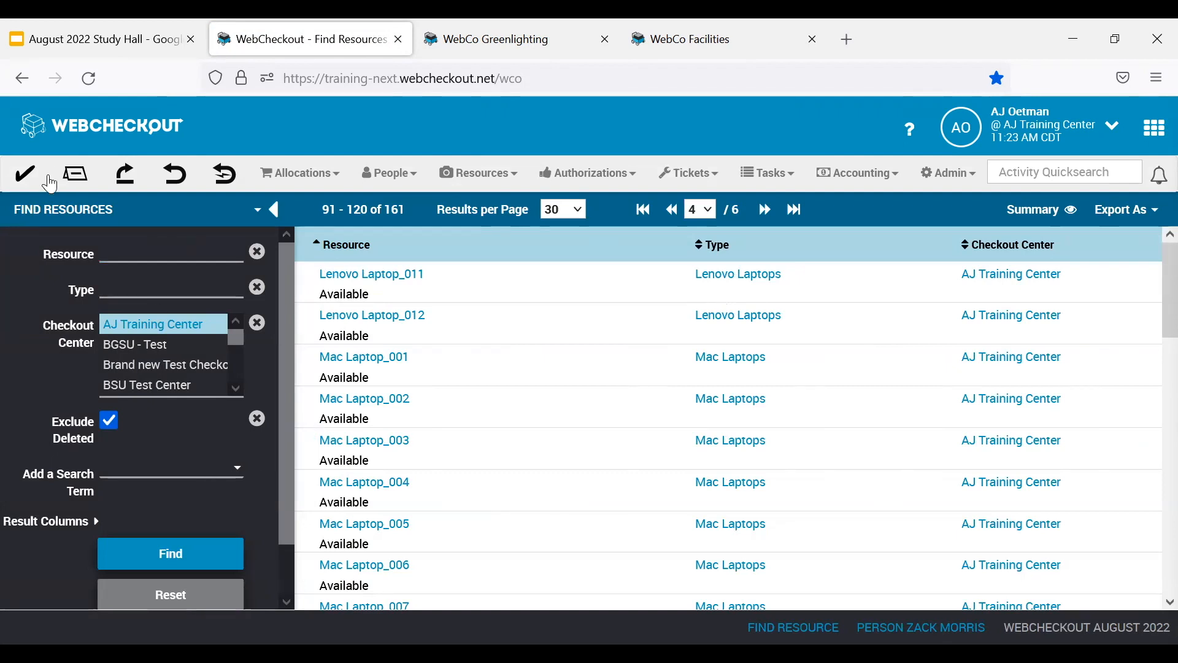
Start a new checkout, return to the resource search and check which results page is selected.
click(27, 178)
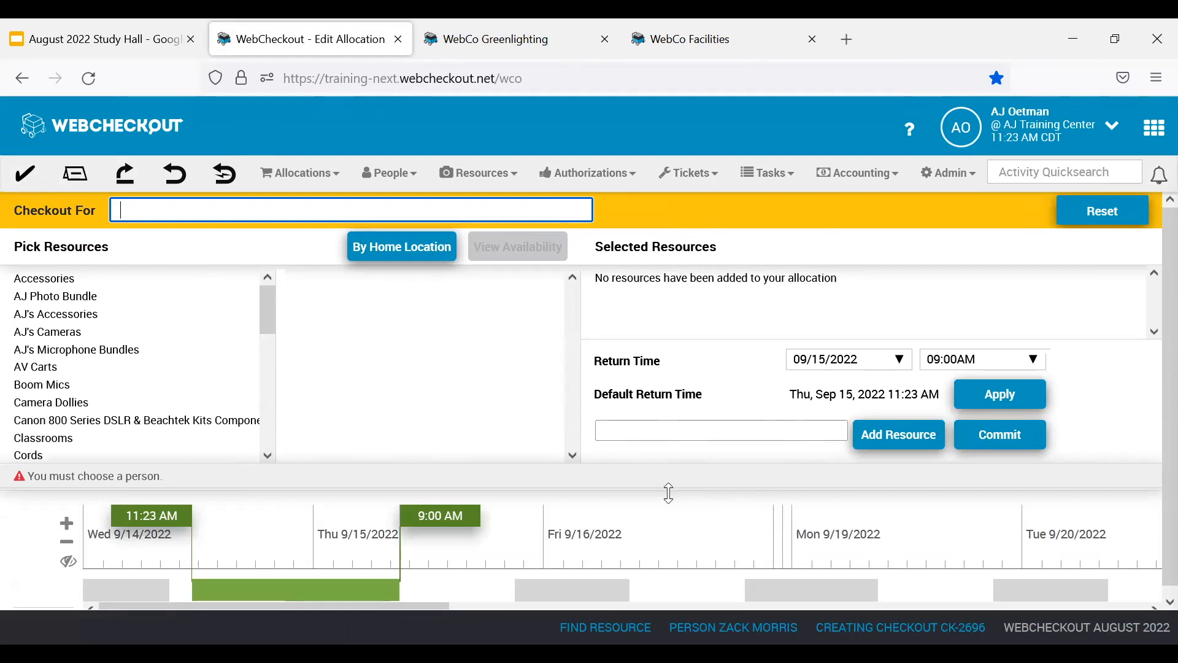
click(488, 177)
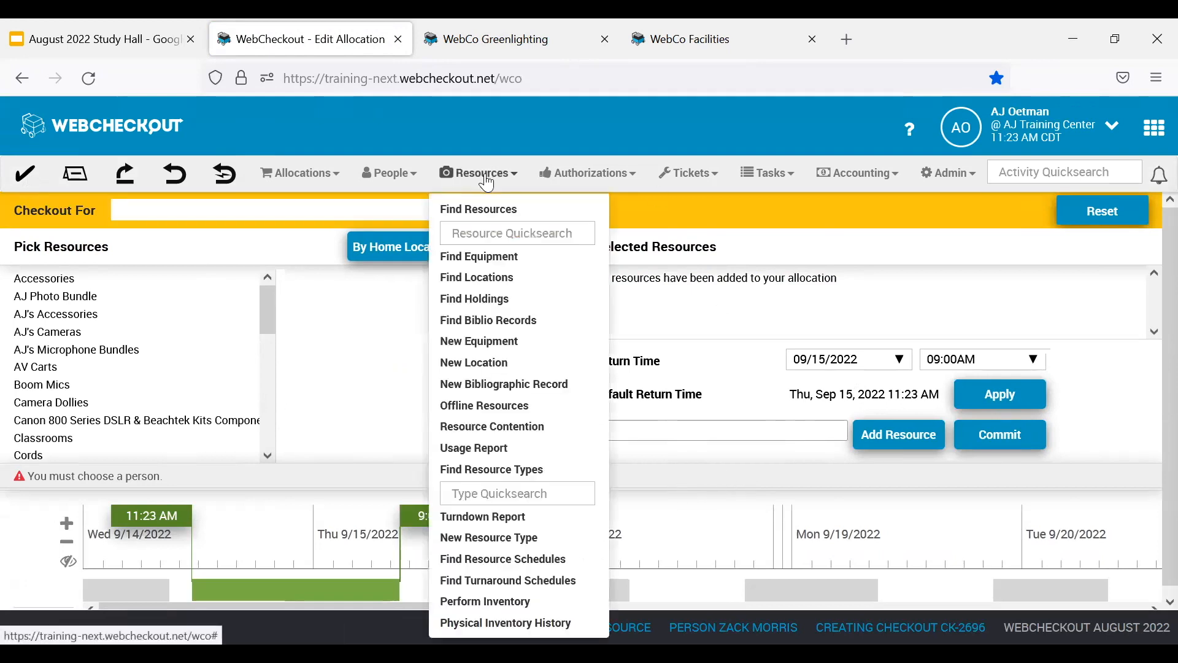
click(497, 212)
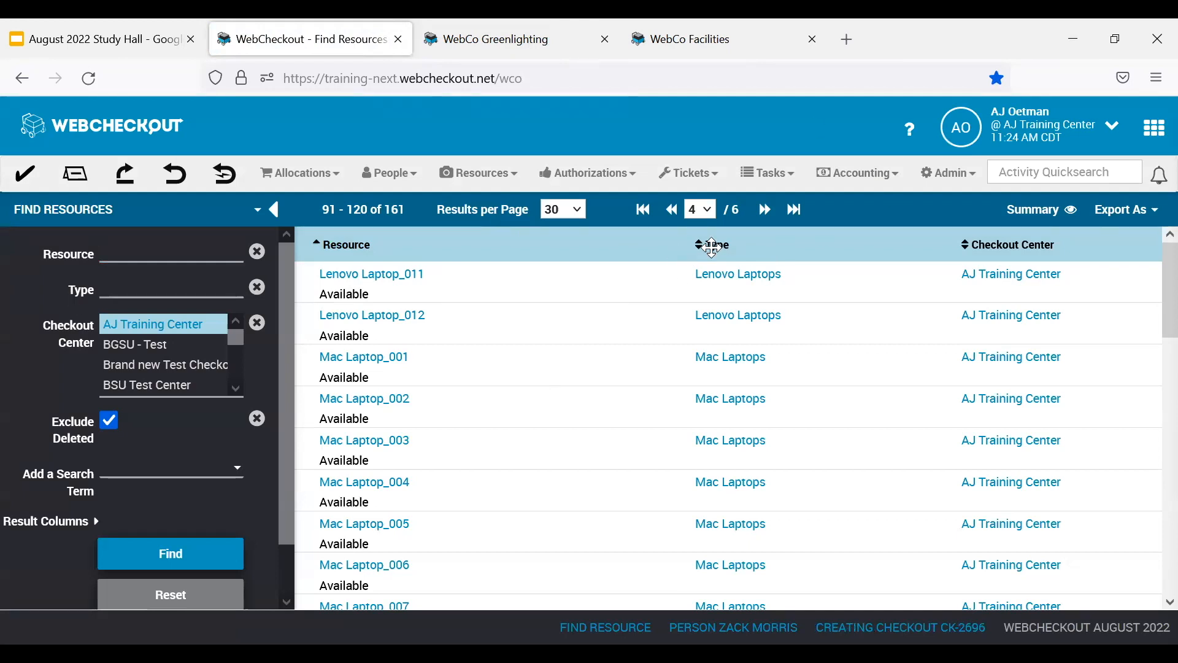
click(717, 218)
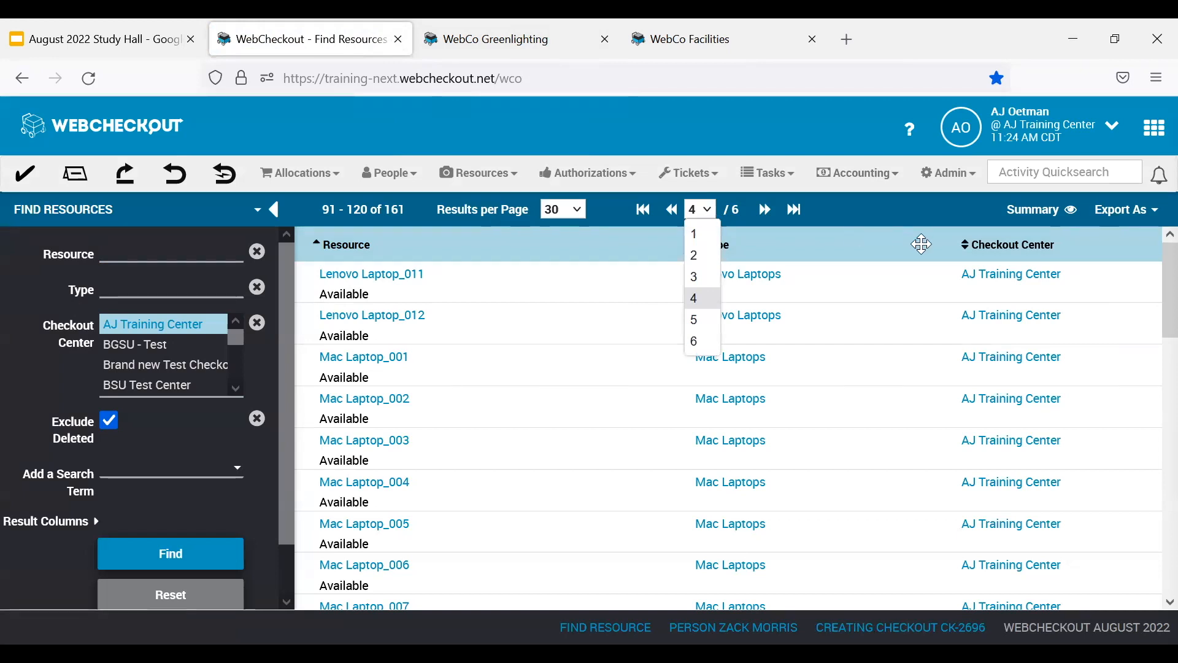
Sort the found resources by Type and open the record of Mac Laptop_001.
click(901, 249)
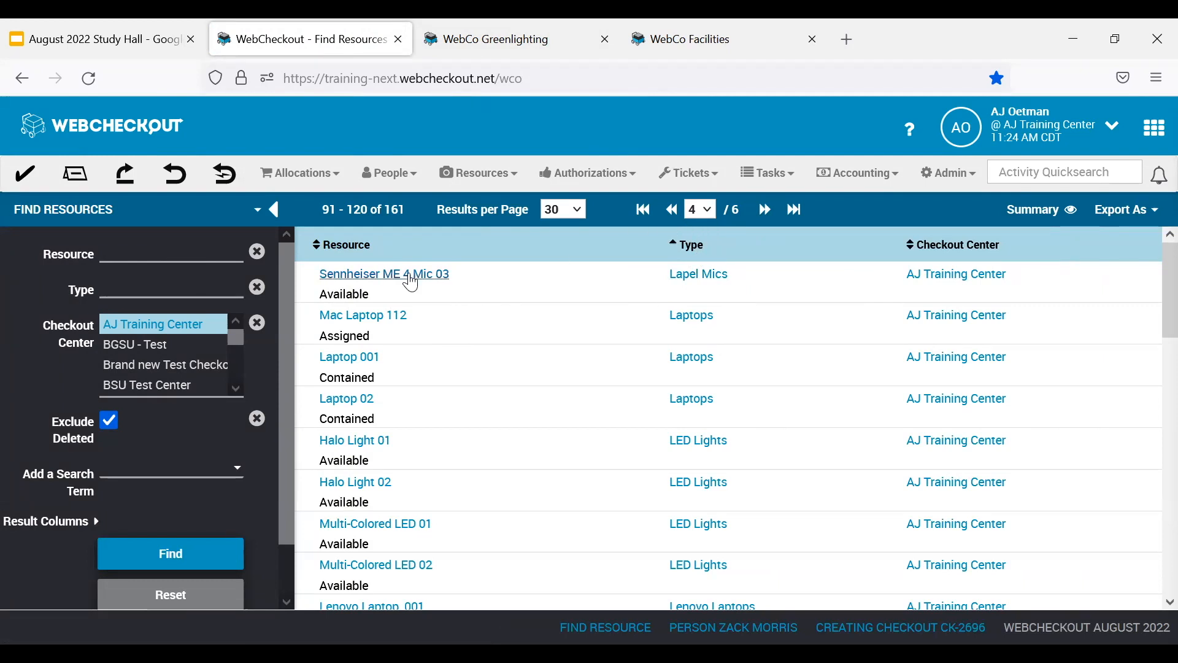
scroll(445, 318, down, 2)
scroll(446, 319, down, 10)
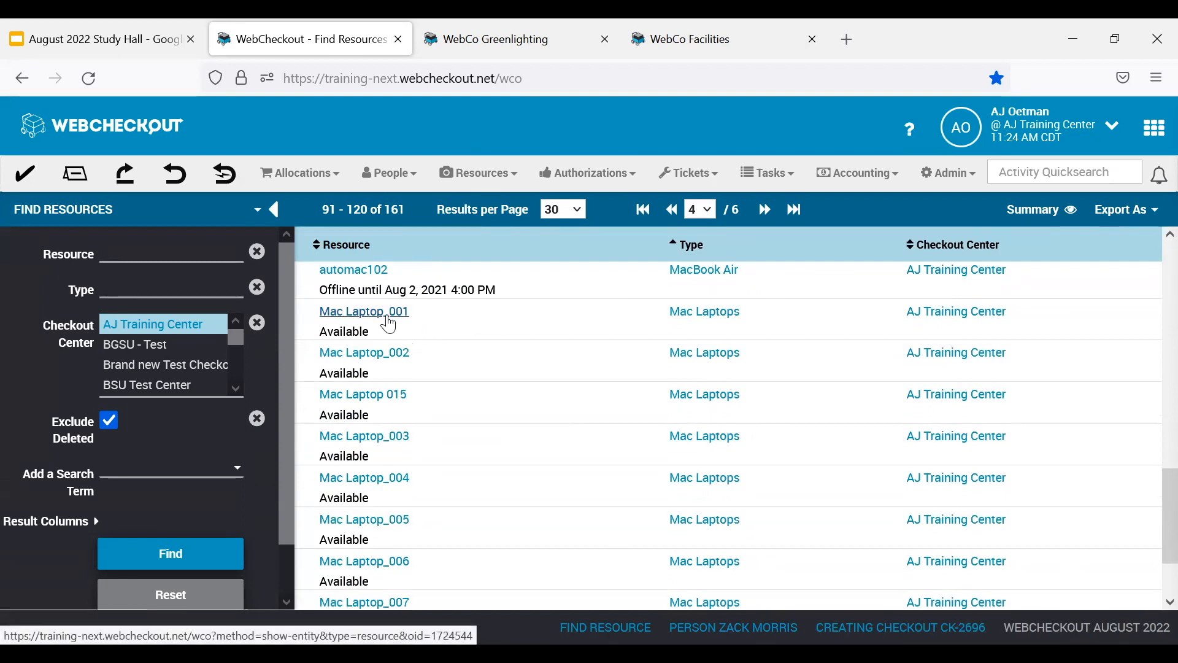
click(389, 315)
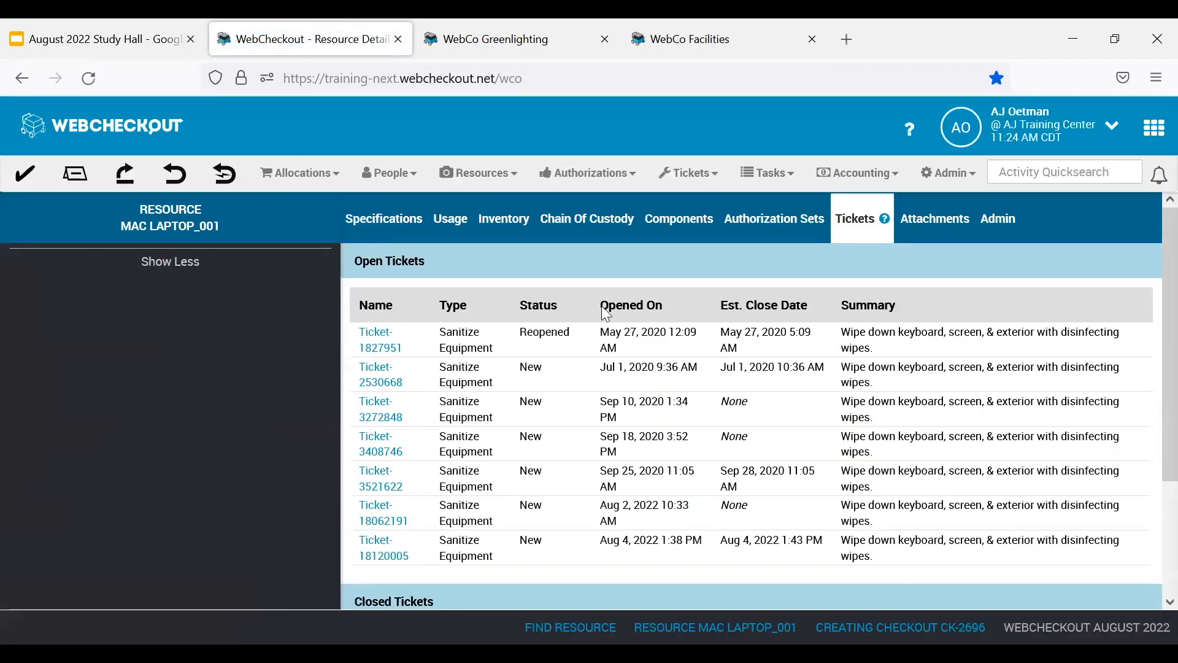
Start moving Mac Laptop_001 and set its destination Checkout Center to WebCo Productions Center.
click(999, 229)
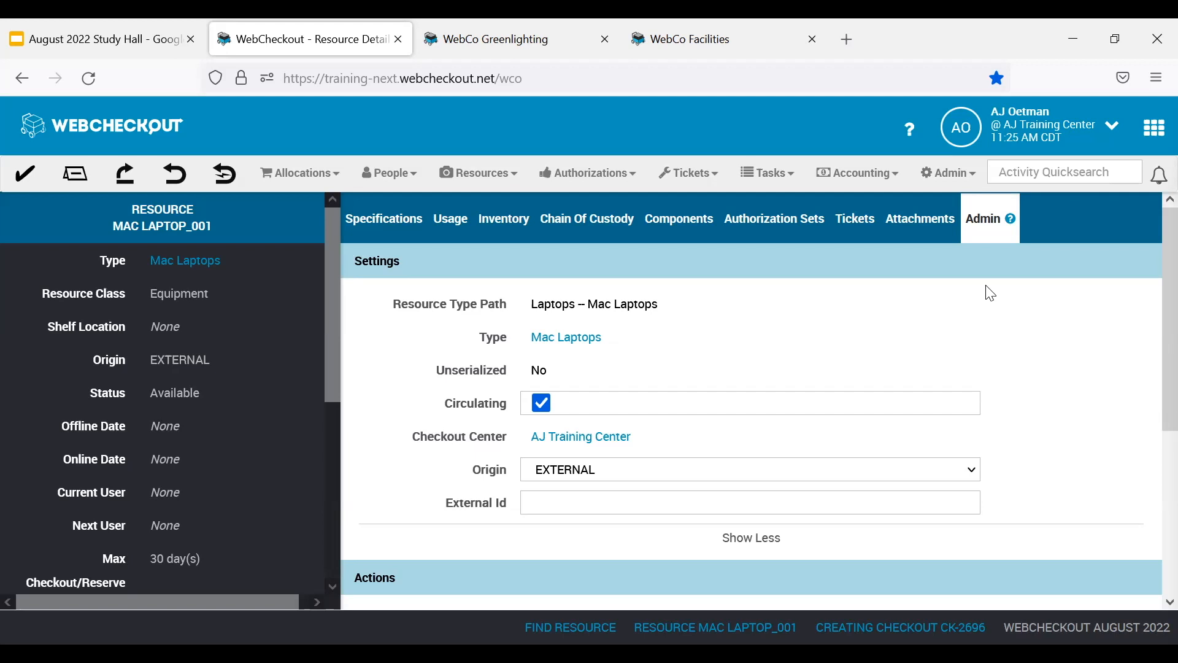
scroll(571, 341, down, 3)
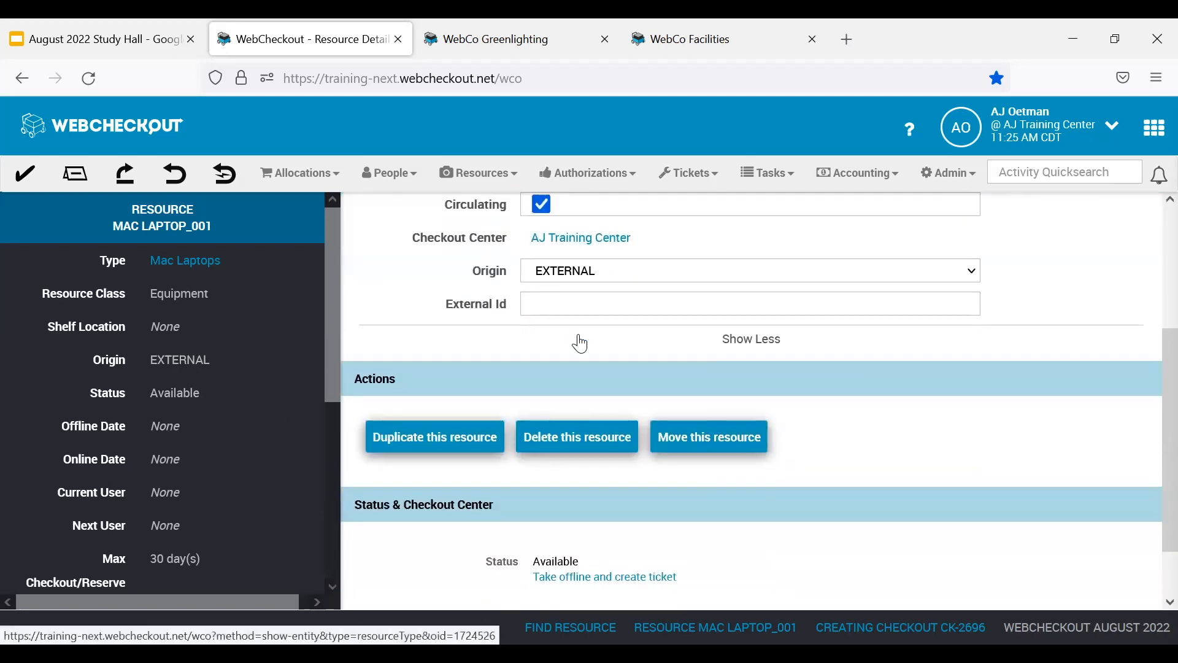
click(743, 450)
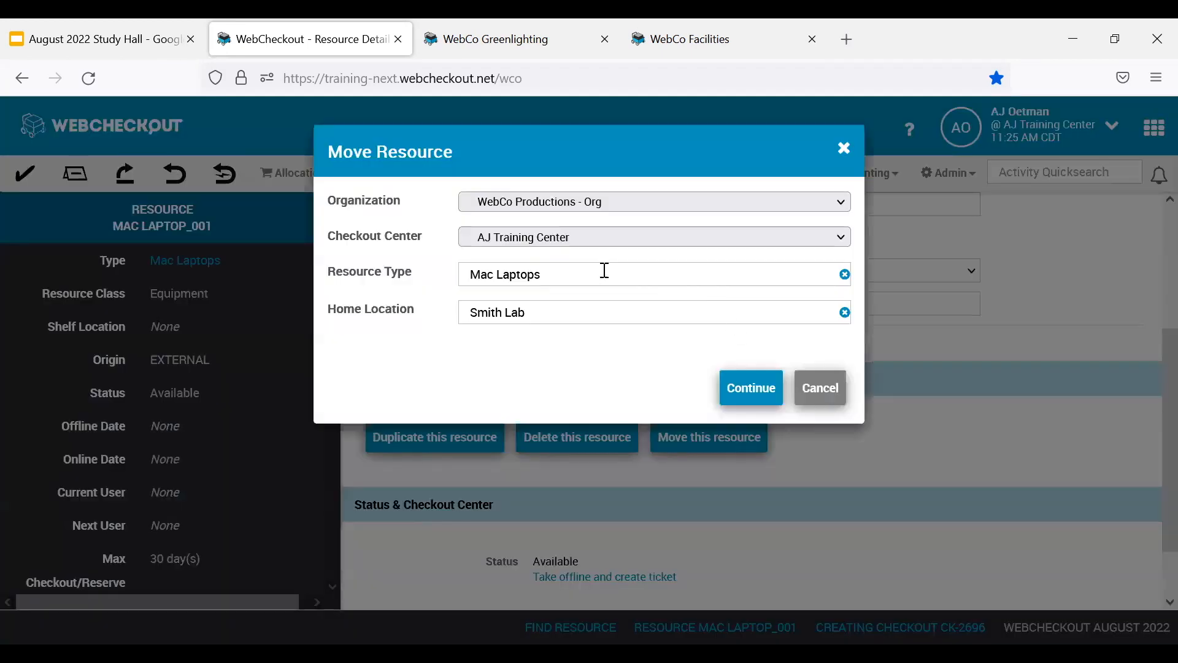
click(828, 240)
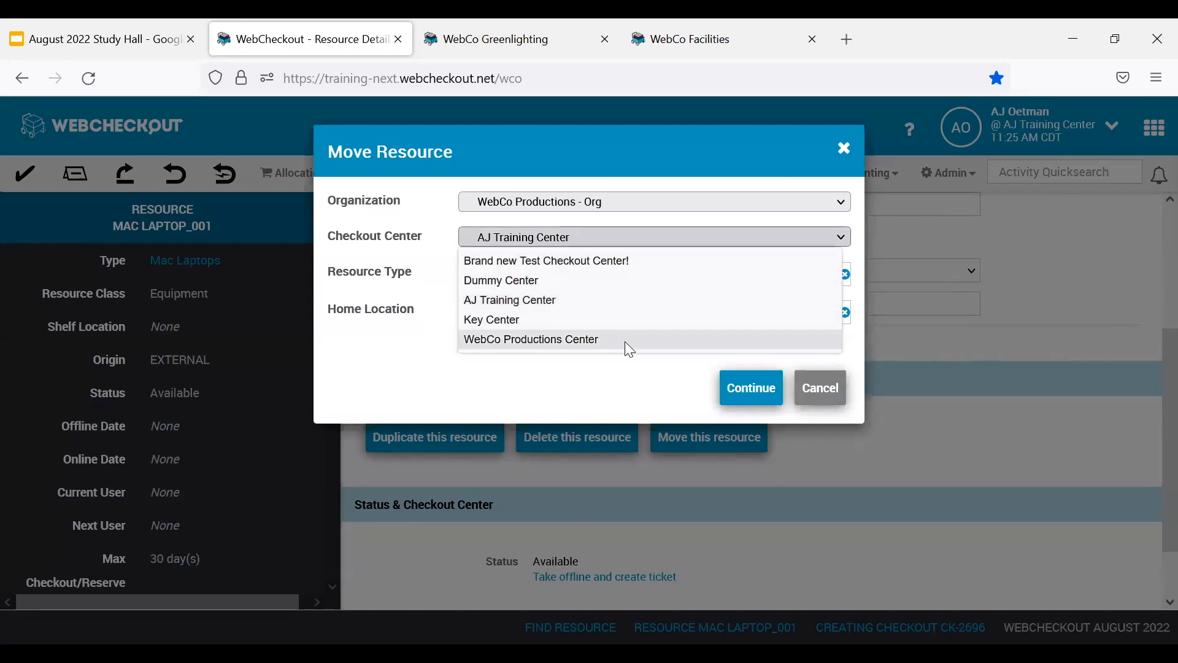
click(629, 347)
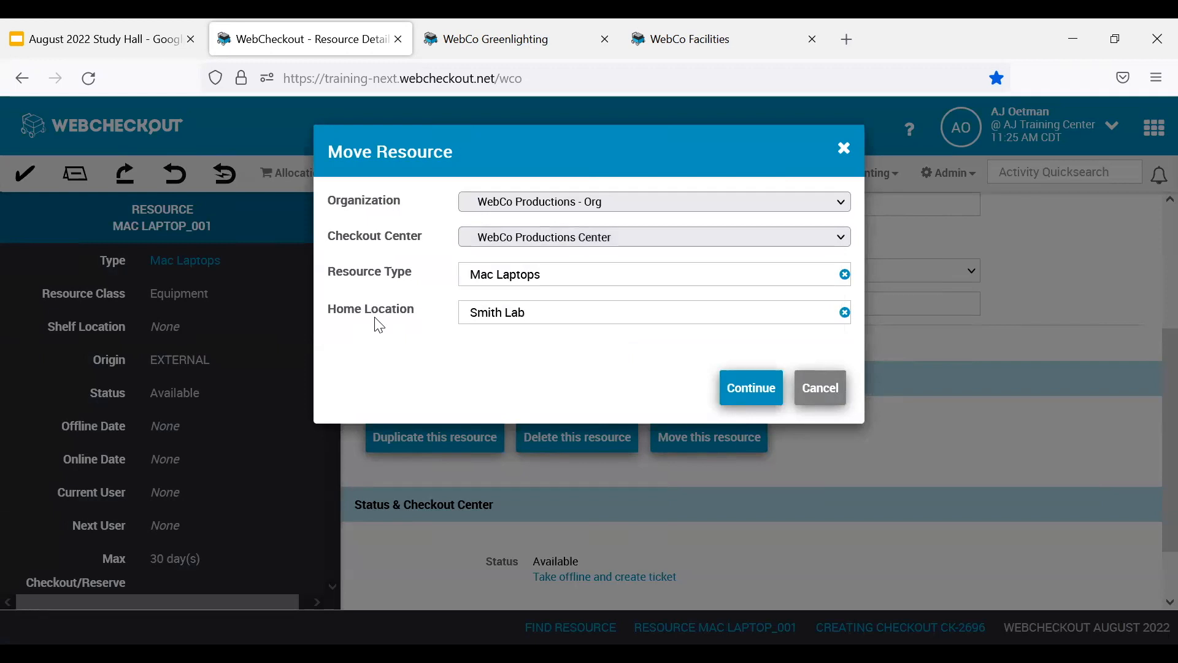
Set the move's Home Location to Tilley Hall 210, complete the move and check the resource's Checkout Center.
click(845, 313)
click(788, 317)
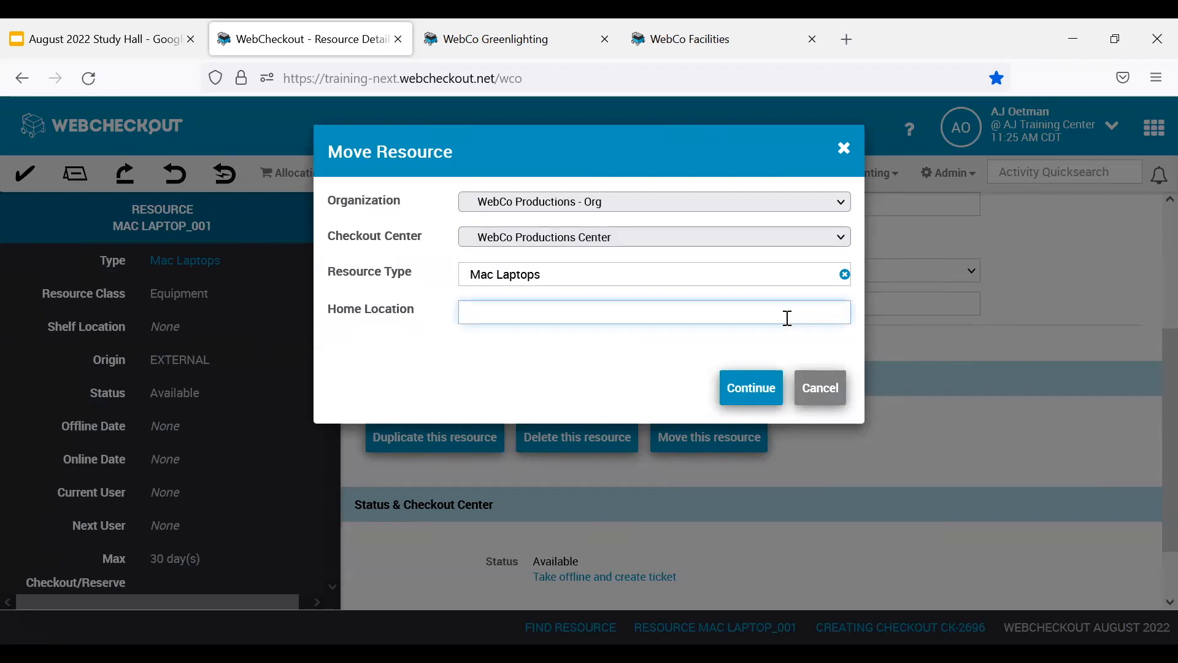
text(Tille)
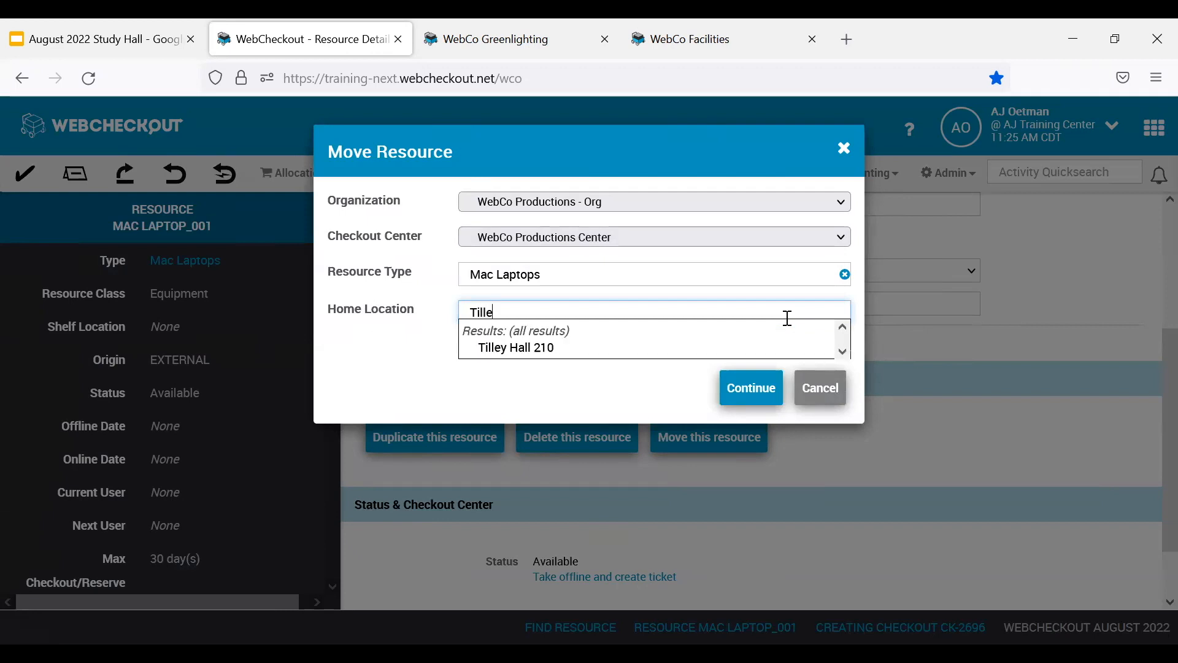
click(549, 348)
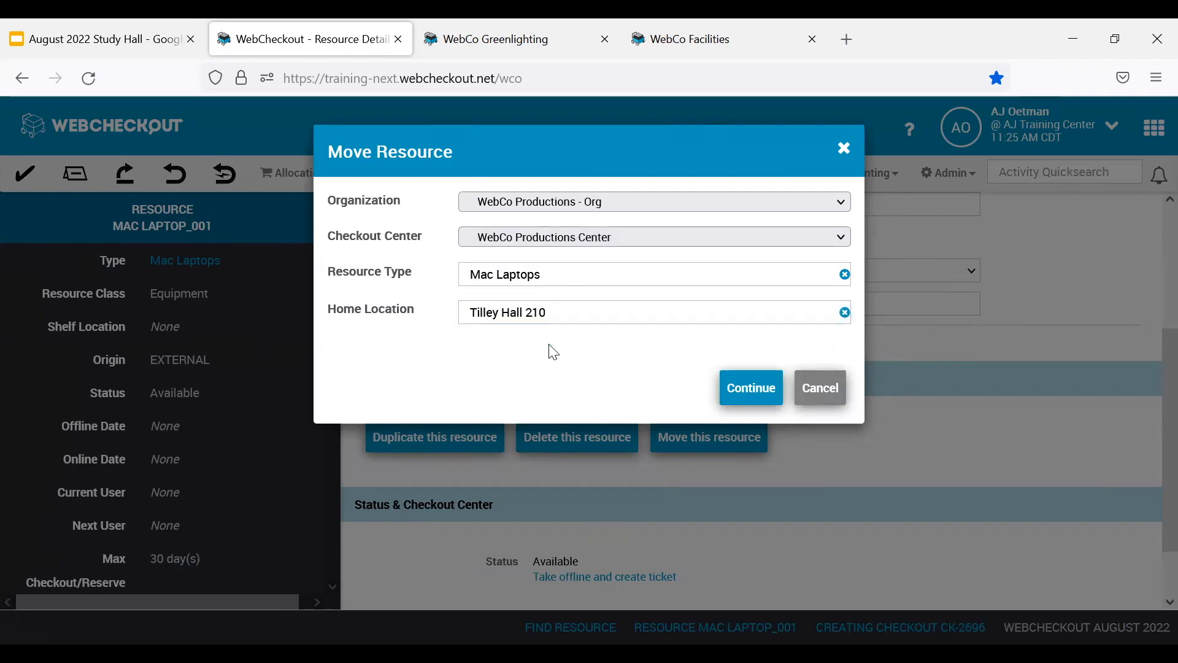
click(741, 388)
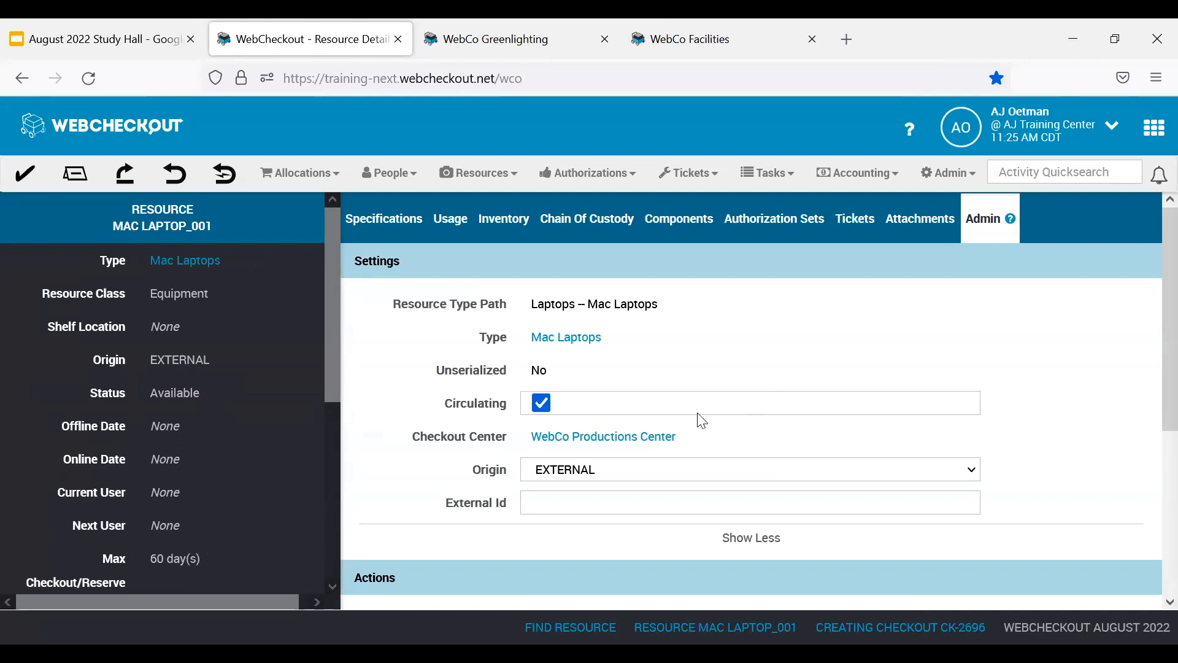
drag(508, 438, 412, 442)
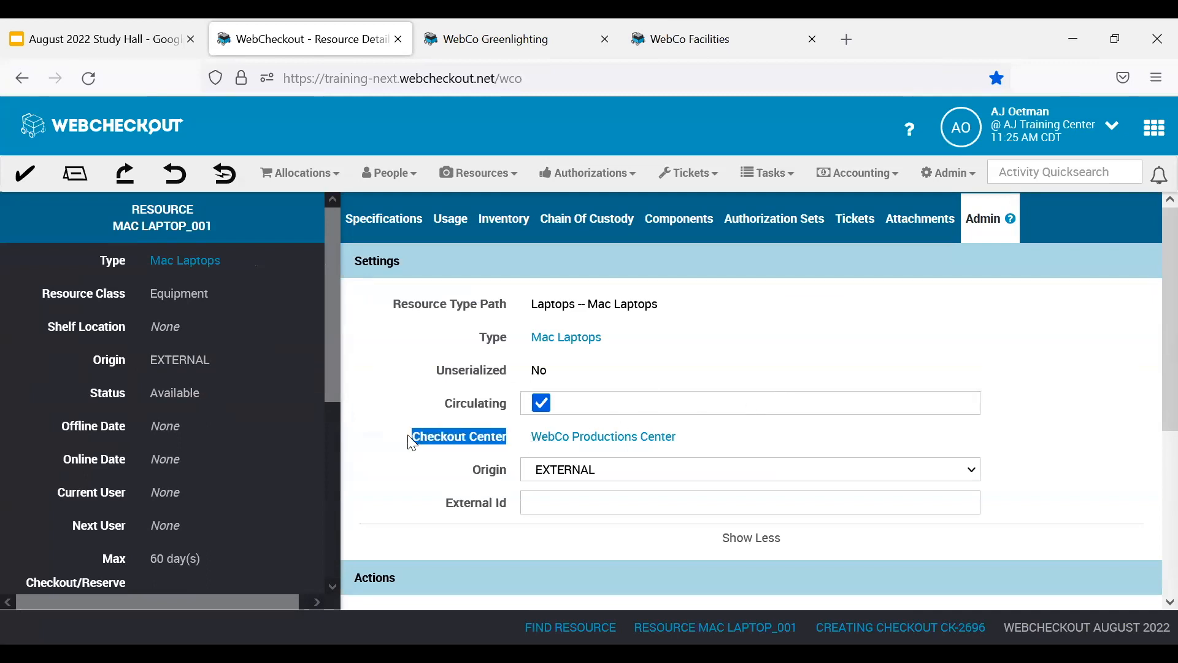
click(1076, 421)
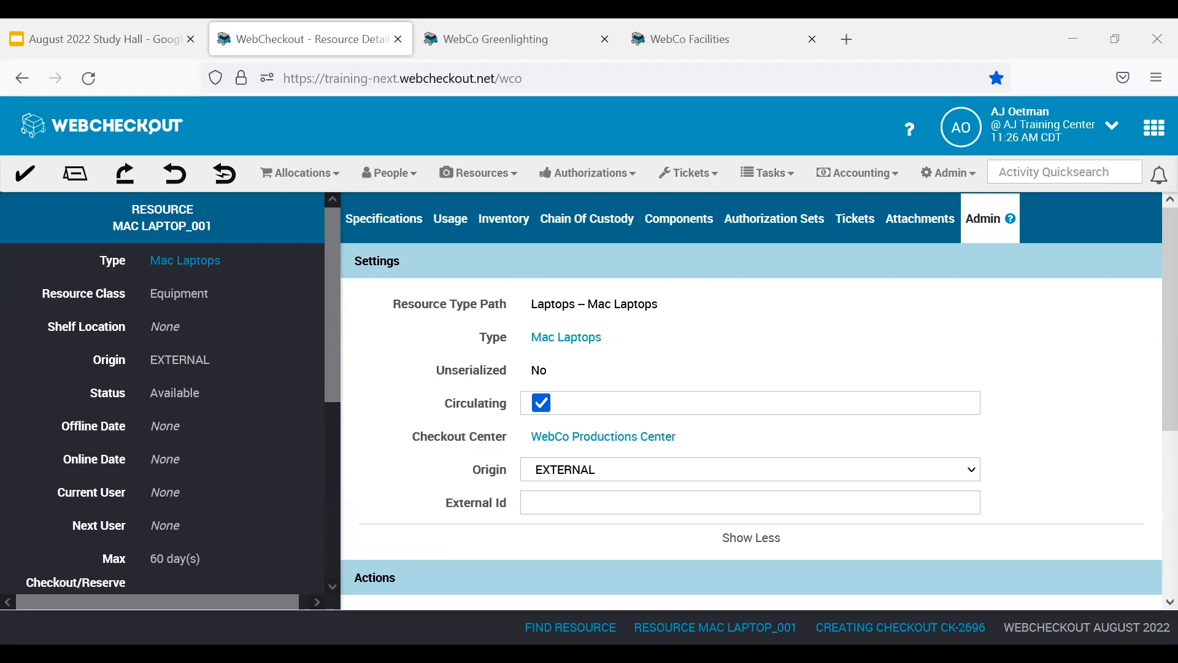
Switch to WebCheckout Greenlighting and examine the Project Type prefix among the Unique ID Generators in its settings.
click(1156, 131)
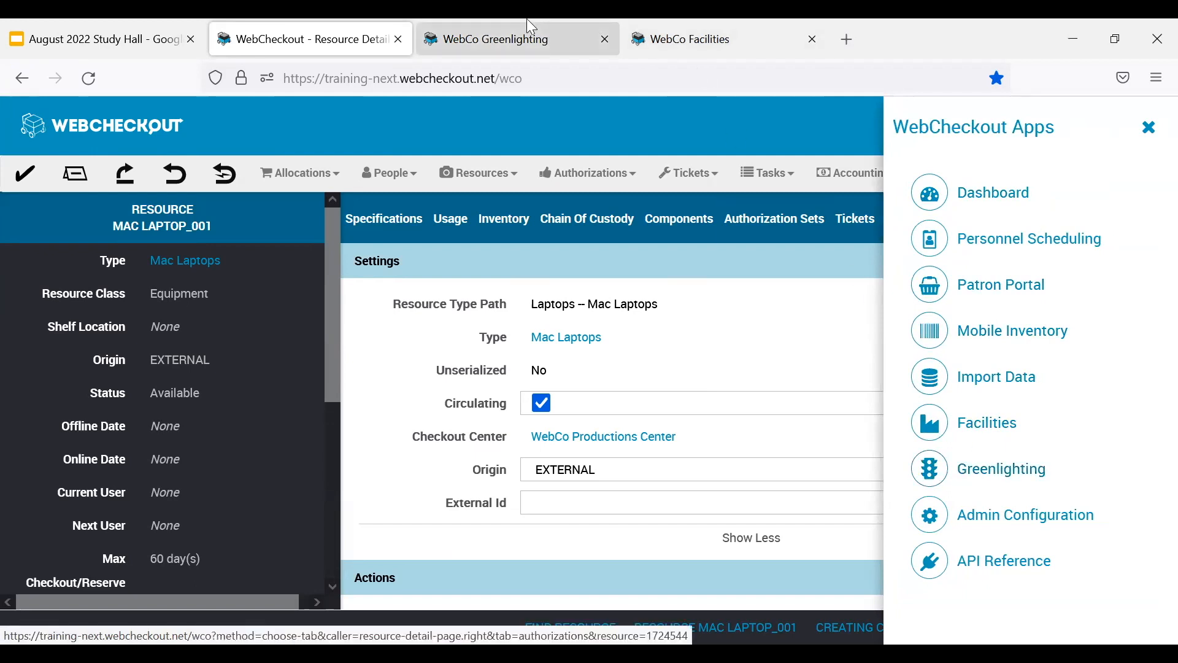
click(519, 32)
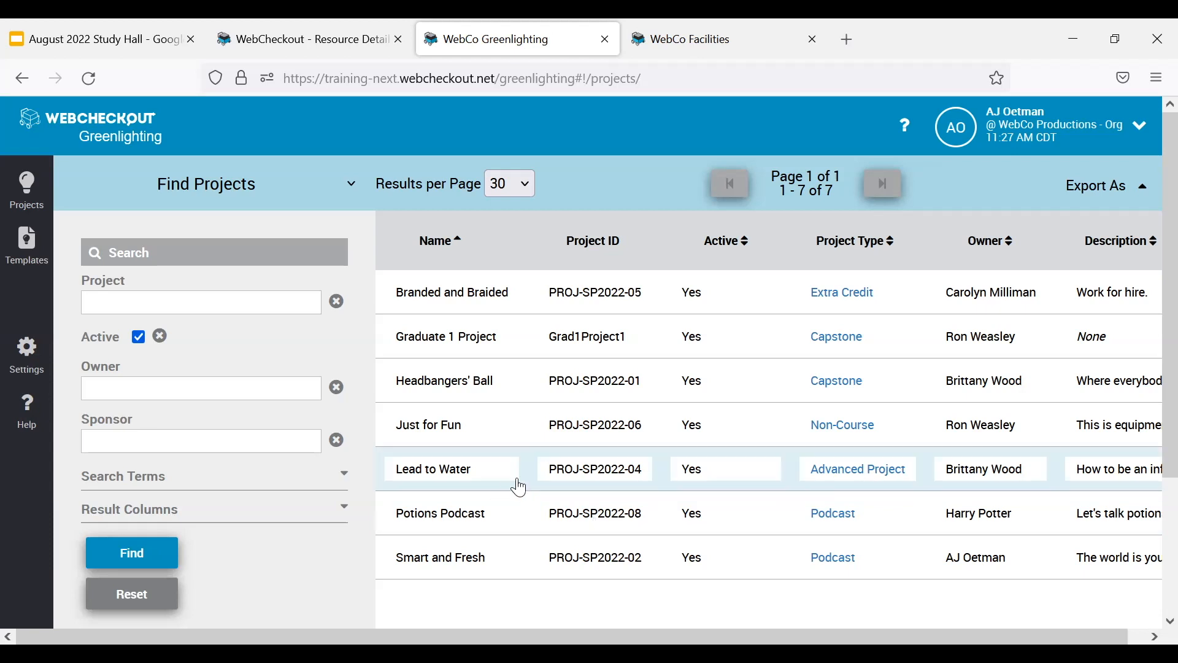
click(22, 346)
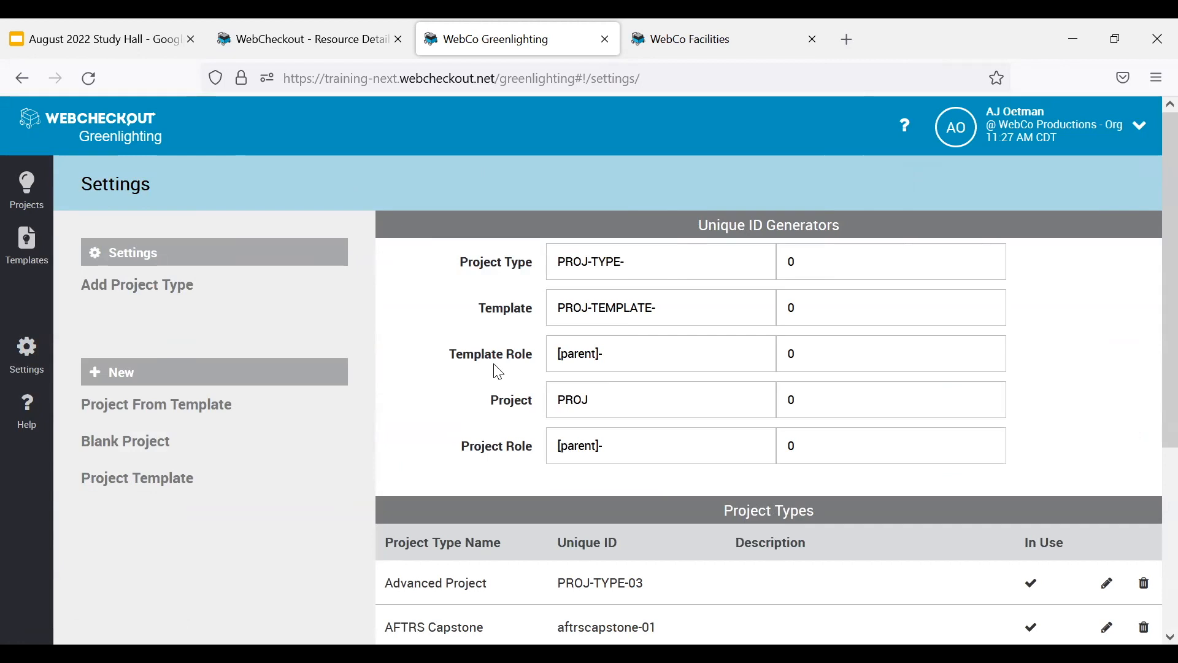
click(676, 261)
drag(676, 261, 516, 275)
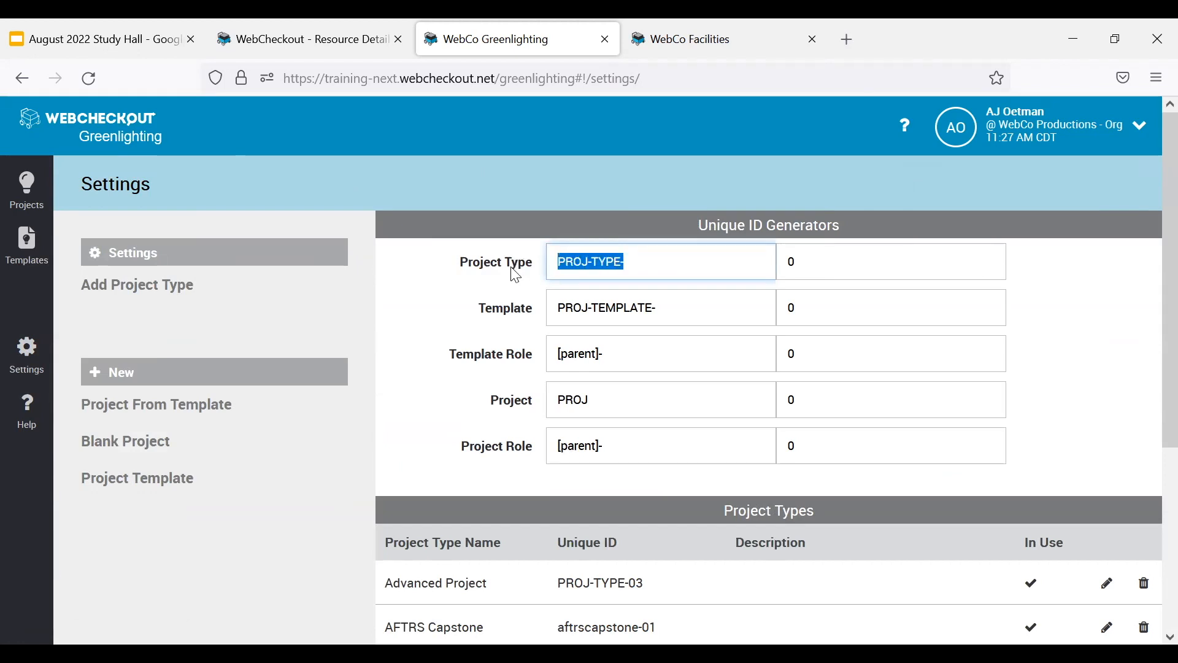
Examine the prefix and number fields of the Project Type unique ID generator.
key(Tab)
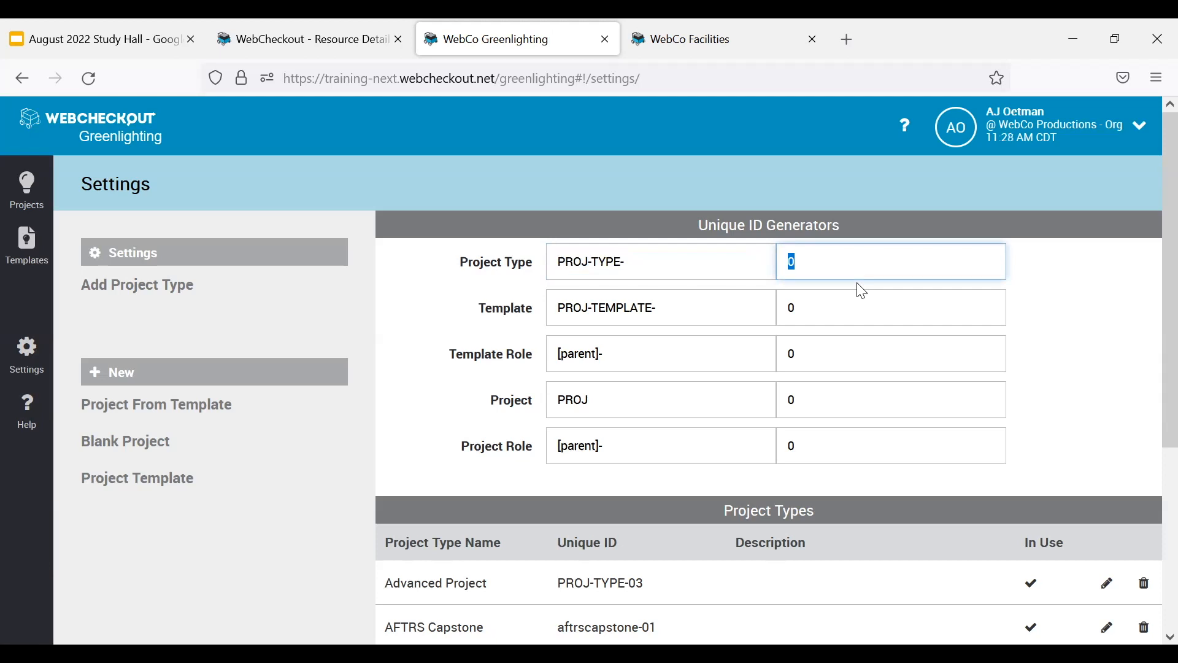
key(shift+Tab)
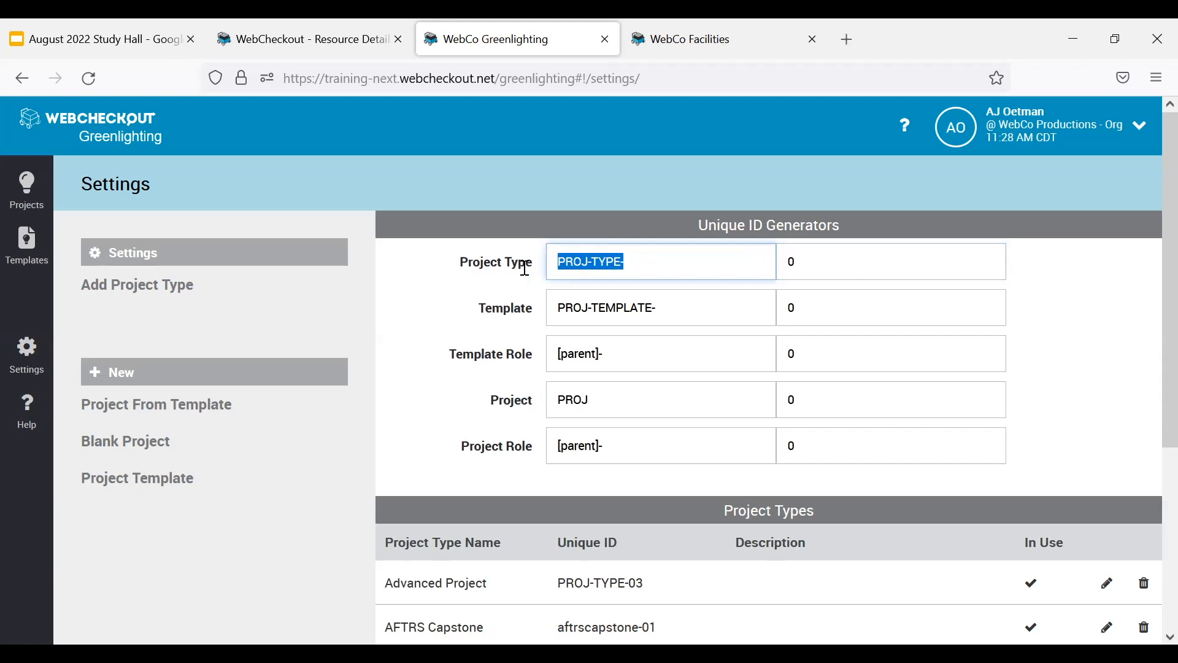
click(901, 255)
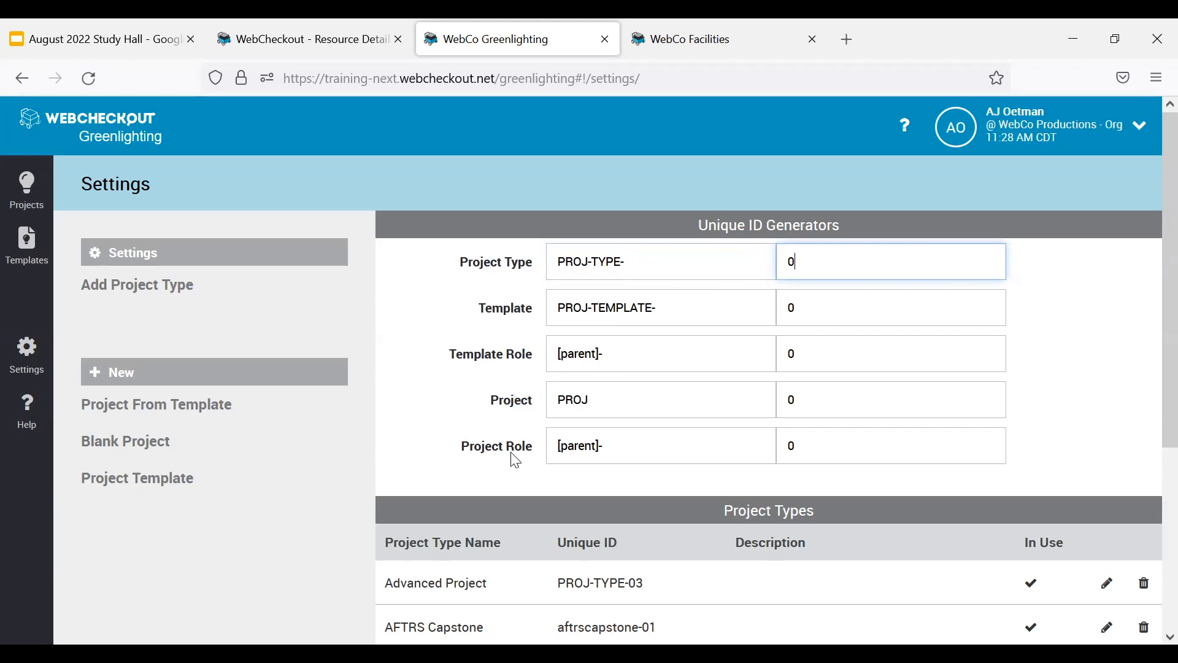
Change the Project unique ID generator's prefix to PROJ-{YYYY}-{MM}- so it includes year and month.
drag(626, 403, 536, 408)
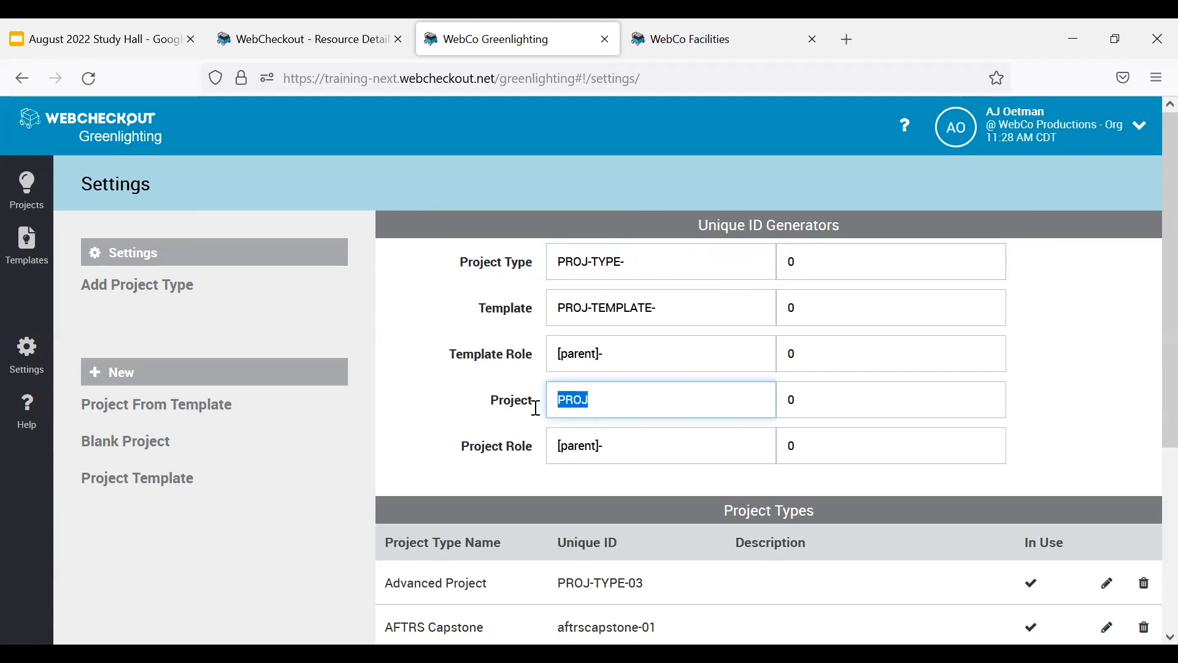
click(643, 404)
drag(643, 404, 510, 400)
click(678, 400)
text(-)
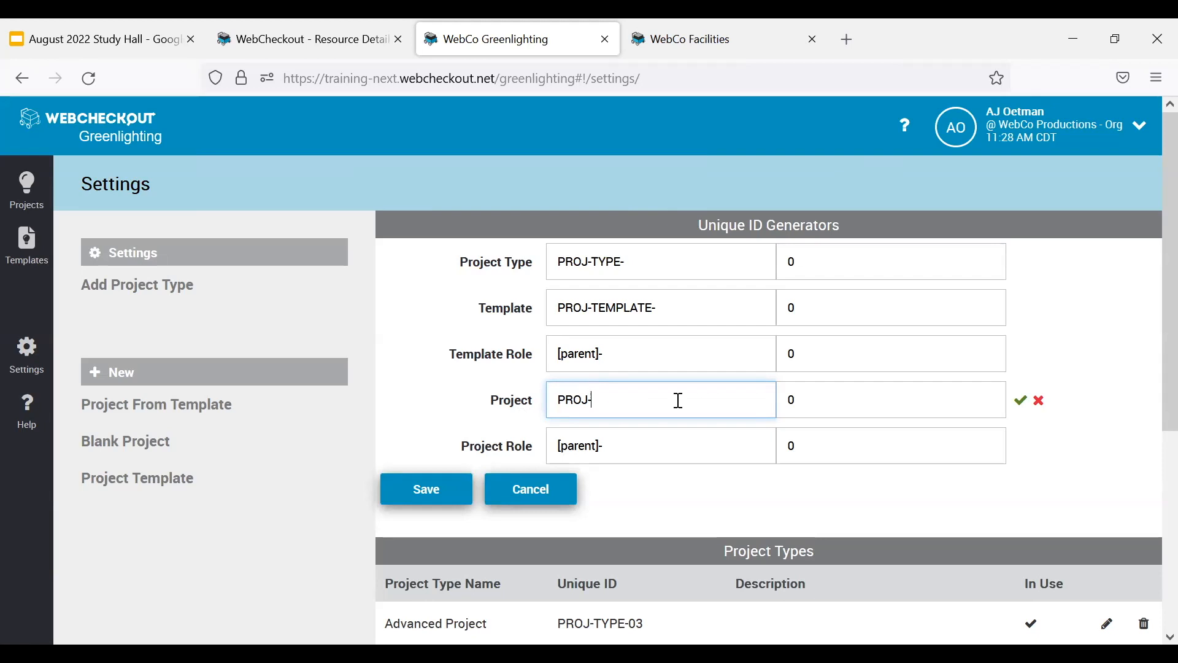
text(()
text(YYYY)
text(})
text(-)
text({)
text(MM)
text(}-)
Set the Project unique ID generator's number to 00 and save the generator change.
click(884, 408)
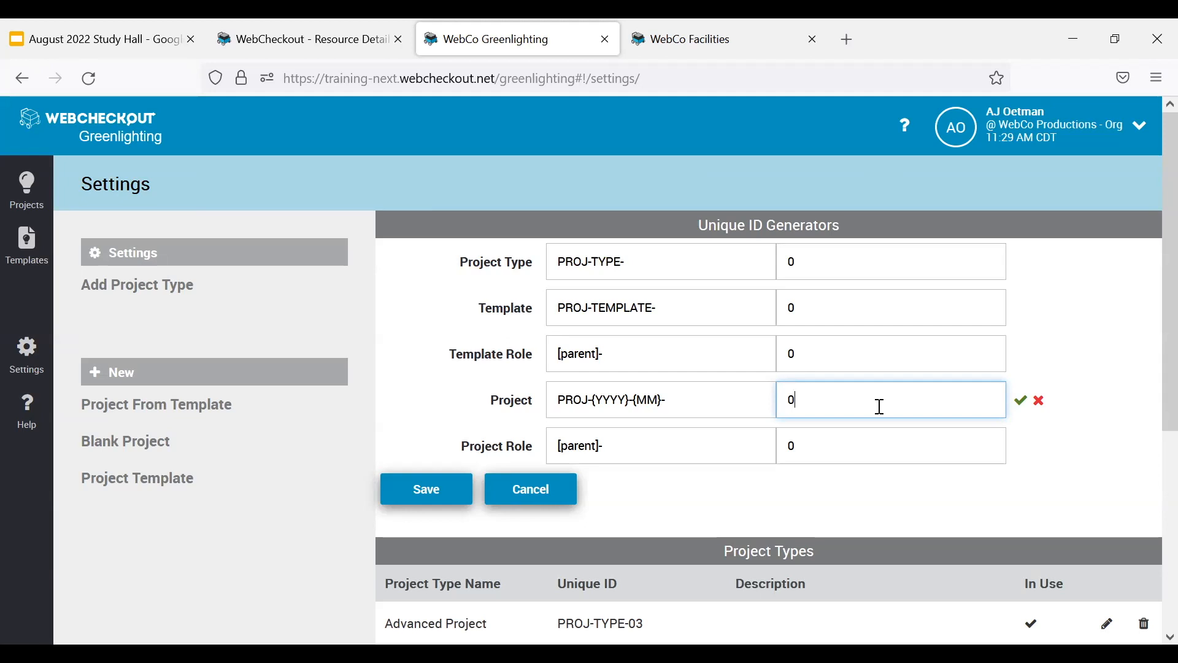
text(0)
click(1021, 405)
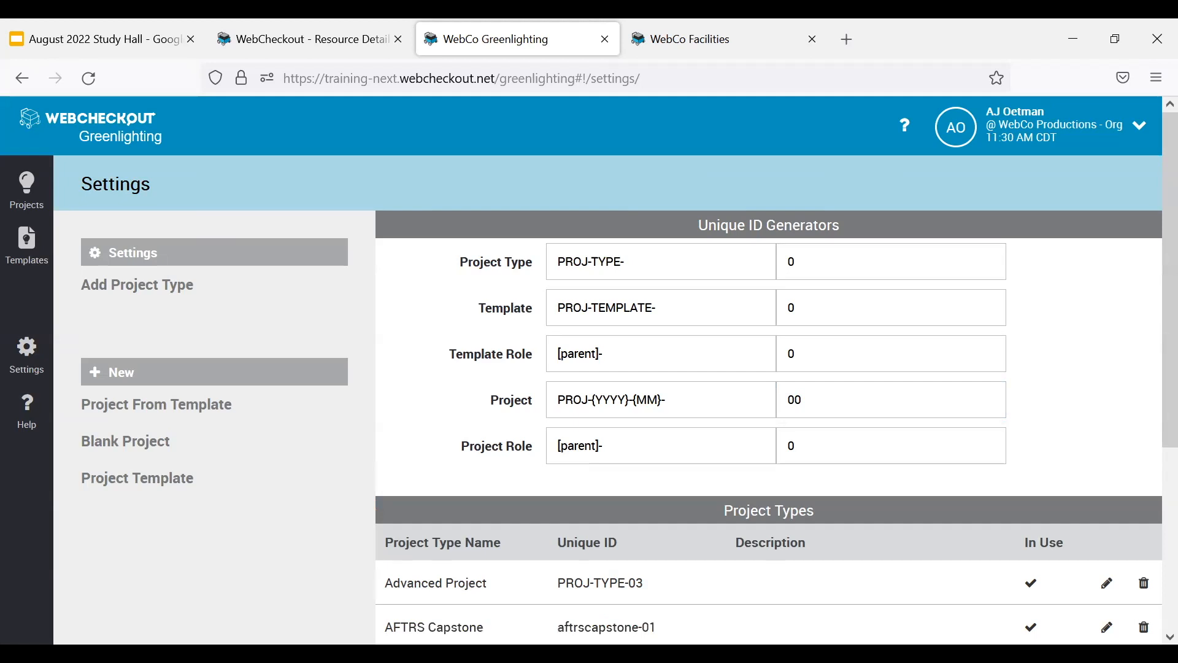
Start a blank project to check its generated Project Id, and close the form without creating the project.
click(123, 445)
click(571, 264)
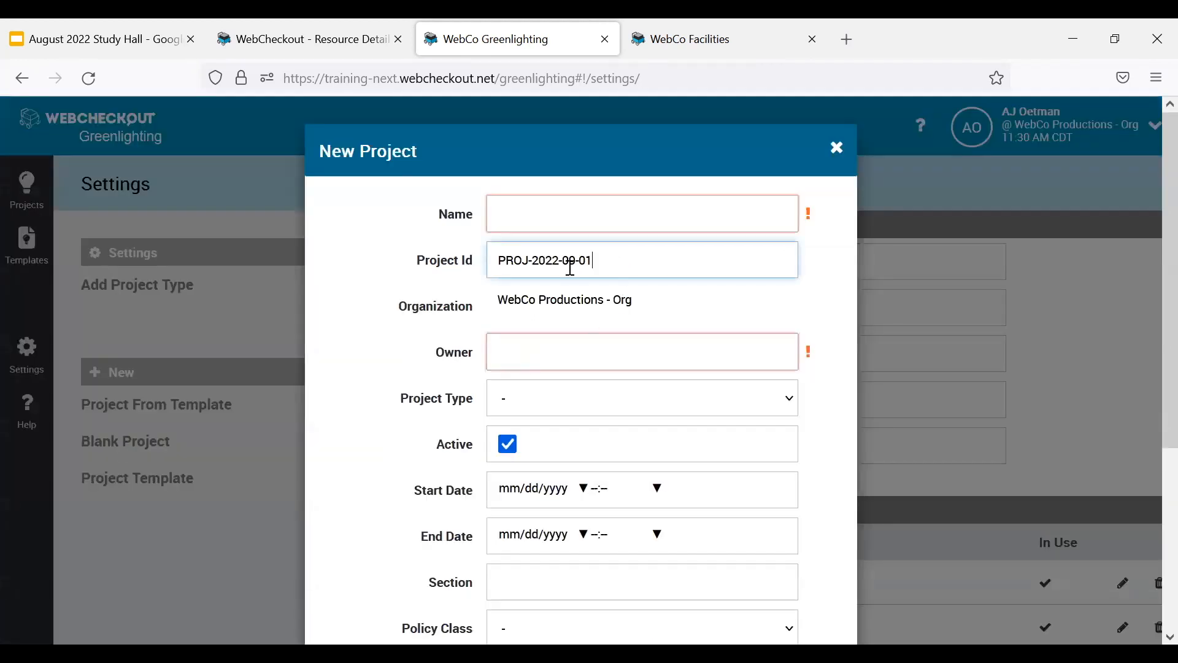
key(ctrl+a)
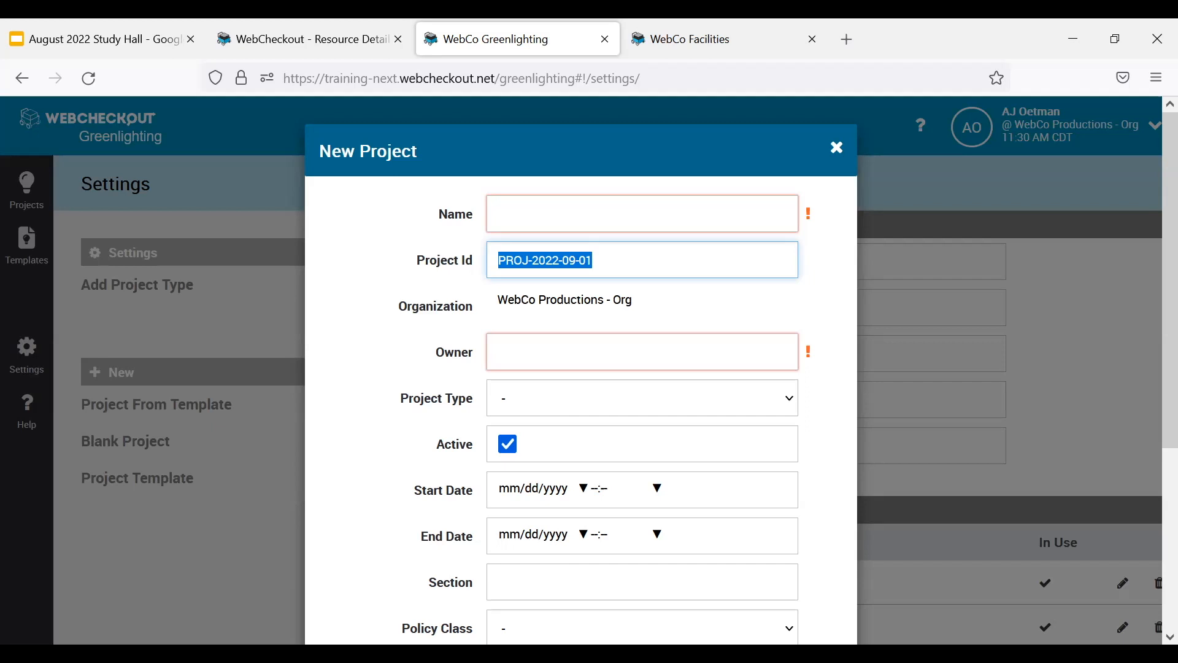
click(837, 150)
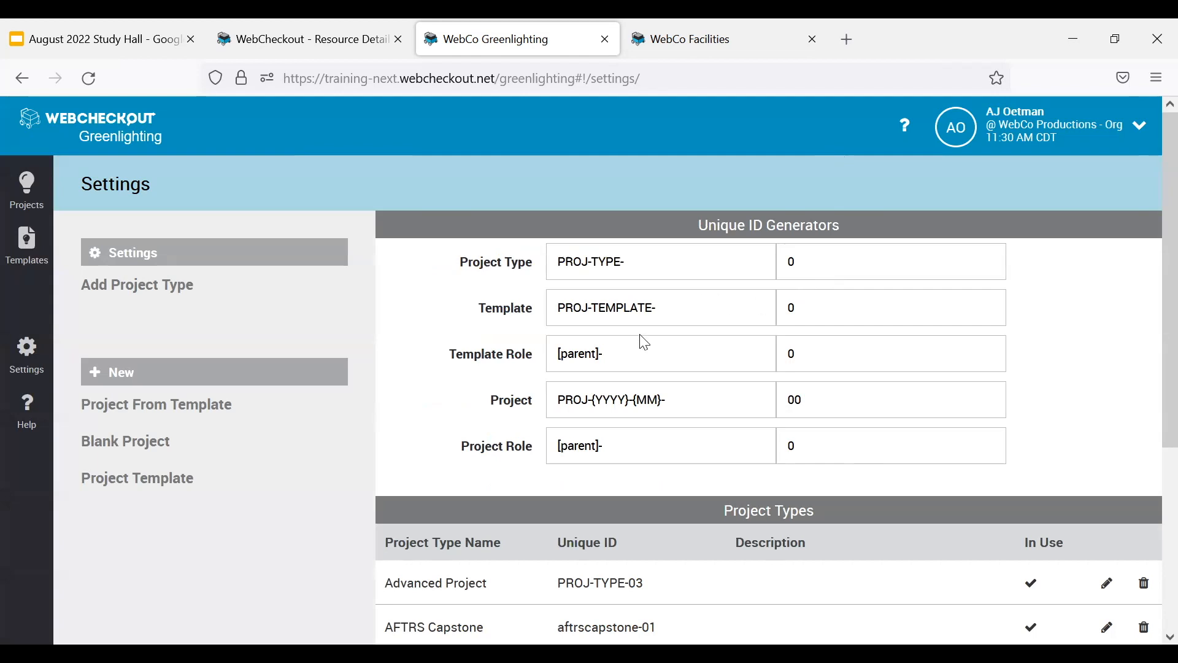
Examine the [parent]- prefix of the Template Role generator and the matching Project Role generator.
drag(624, 350, 547, 350)
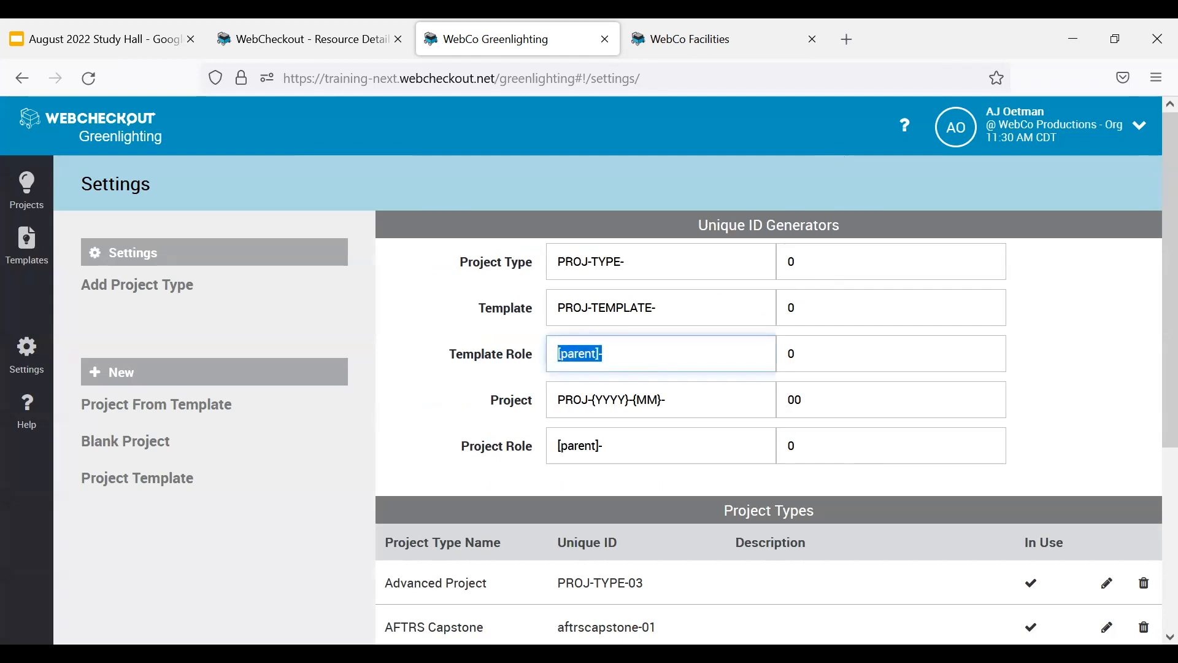
drag(539, 361, 447, 363)
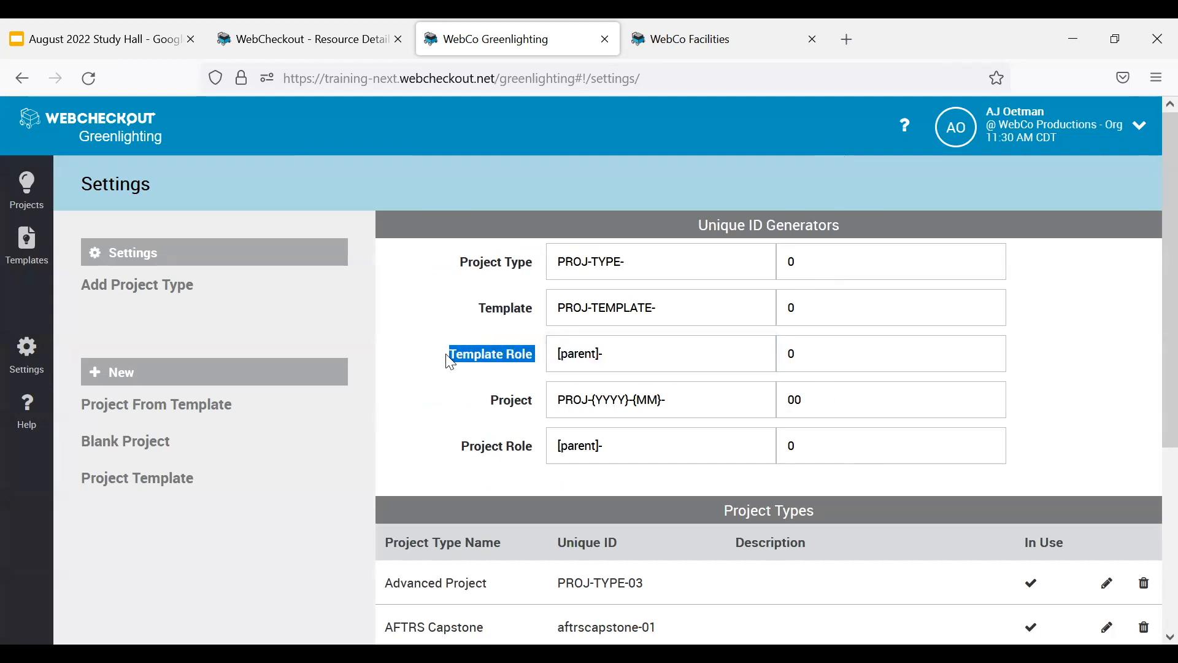
drag(543, 453, 448, 453)
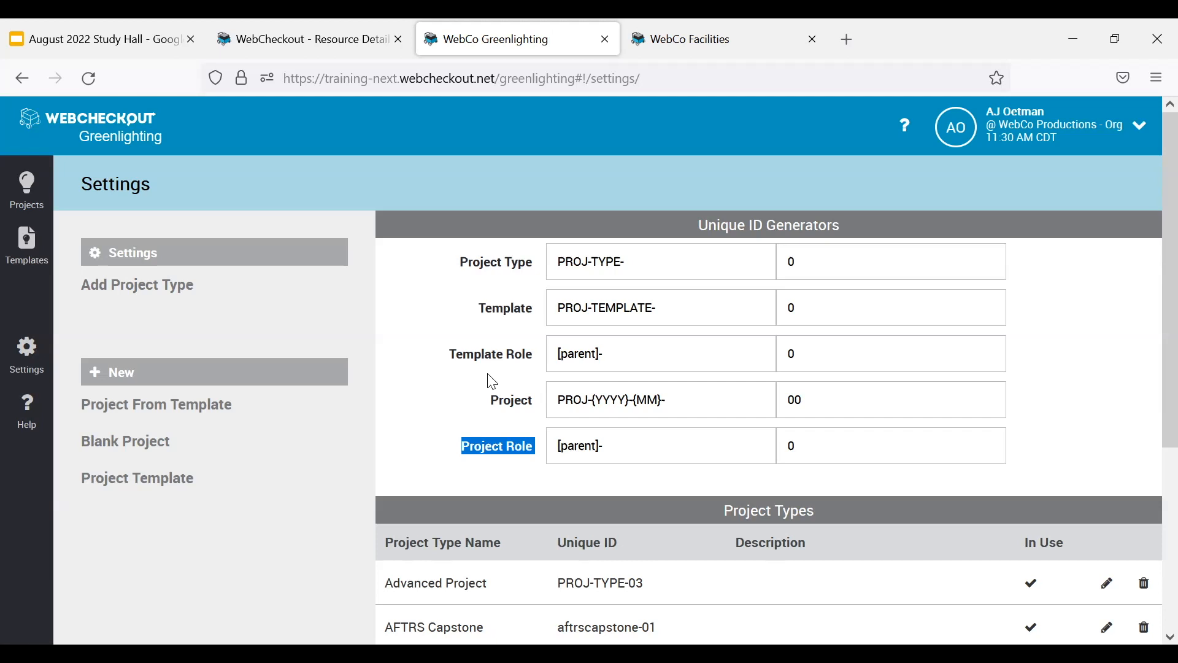
Open the Potions Podcast project, start adding a role and check its generated Role Id.
click(21, 202)
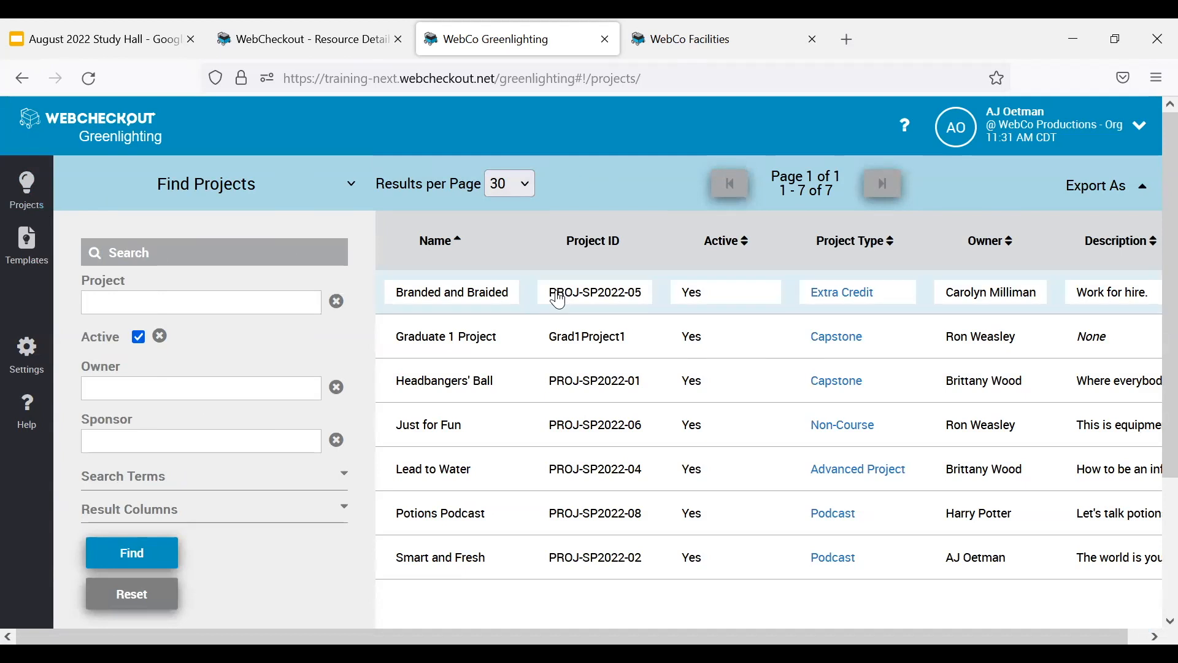
click(454, 521)
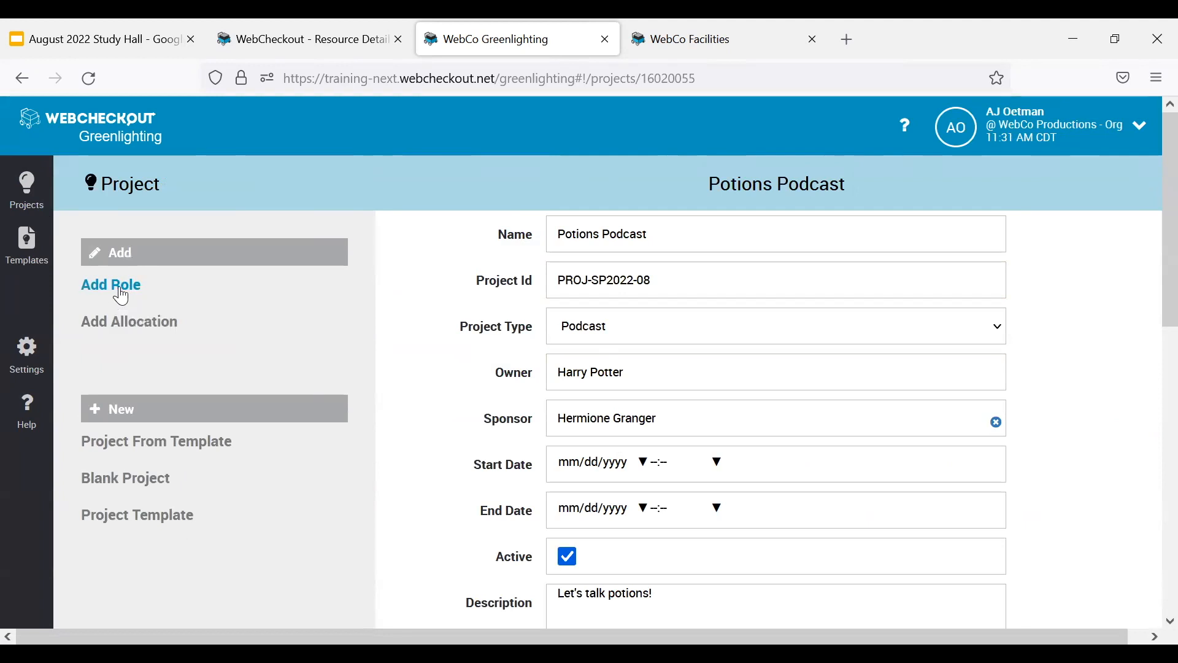
click(123, 286)
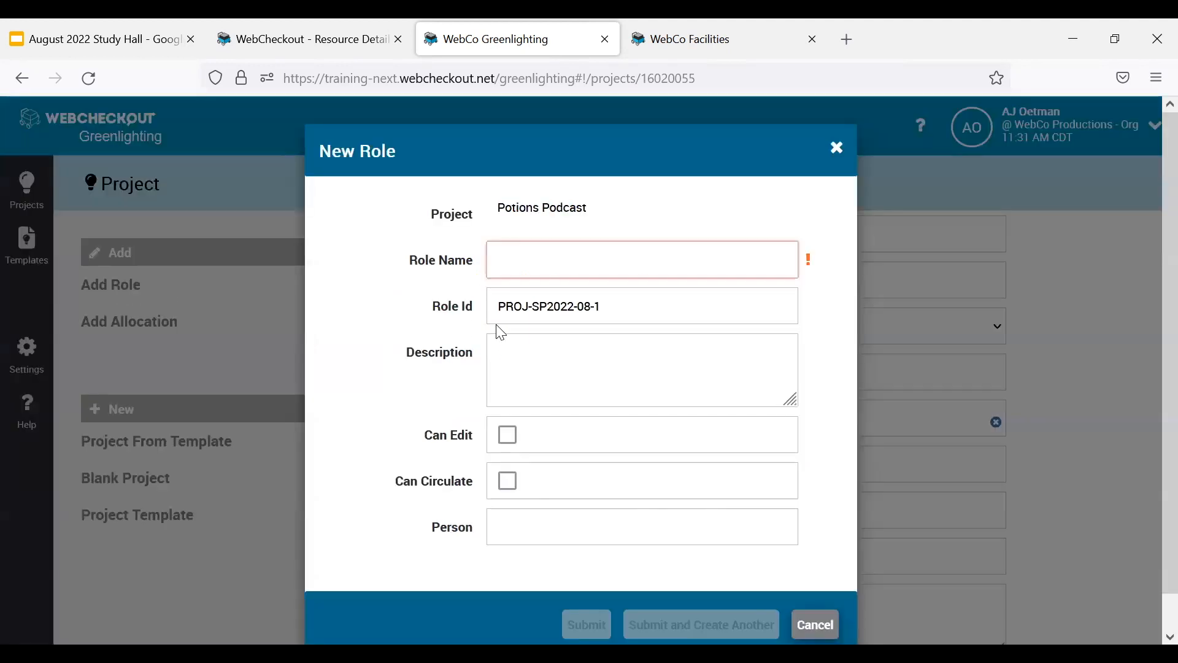
click(632, 305)
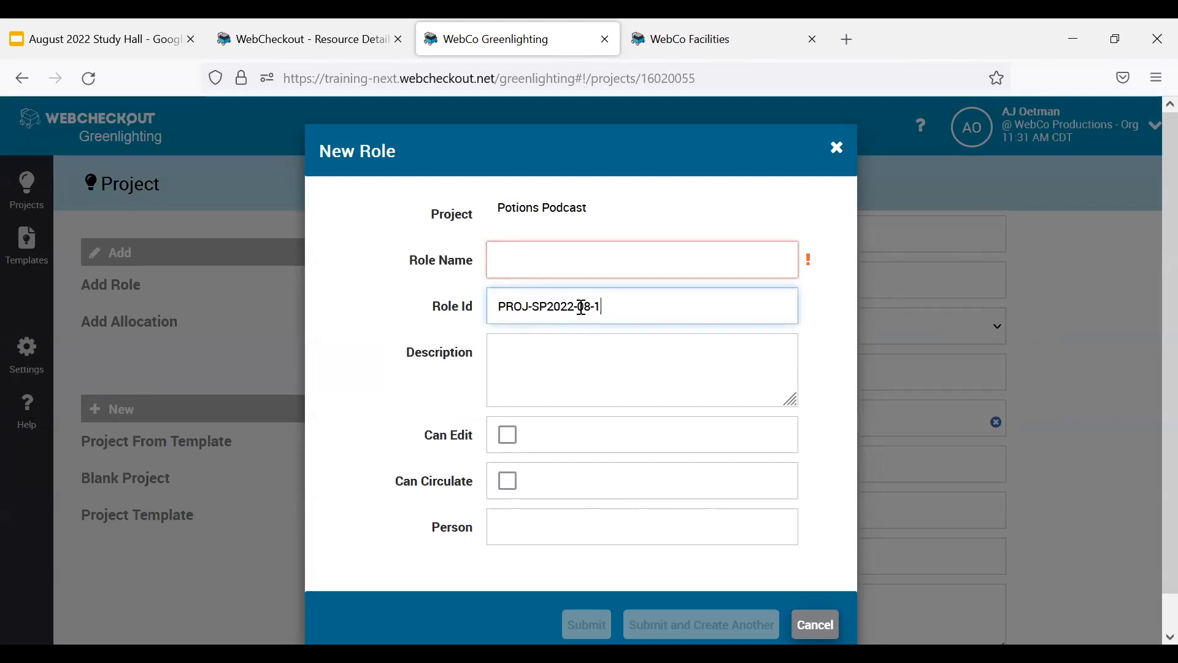
drag(590, 306, 480, 328)
drag(606, 306, 591, 306)
Name the new role Director, allow it to edit and circulate, assign the project owner as its person and submit it.
click(642, 262)
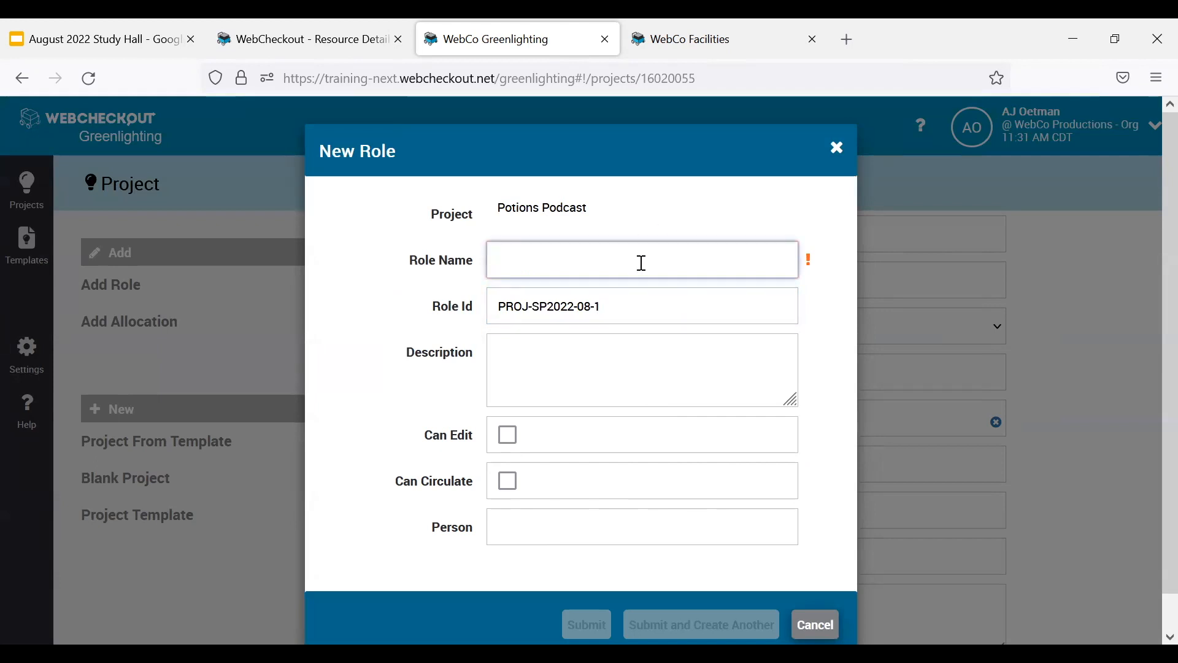
text(Director)
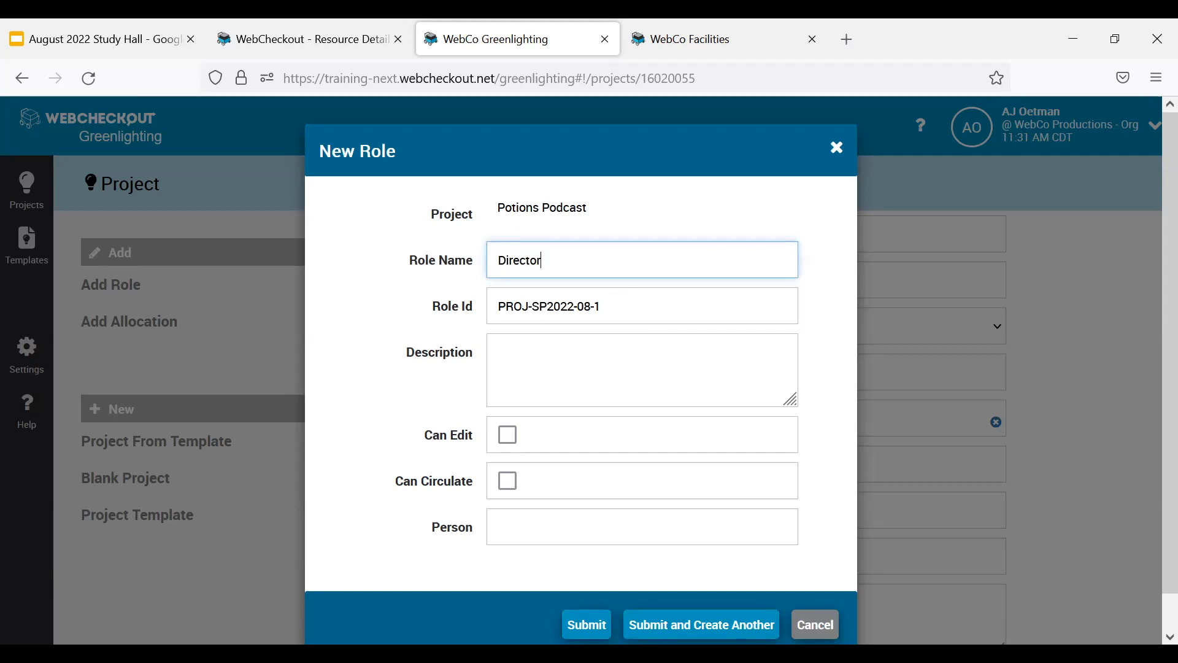
click(510, 437)
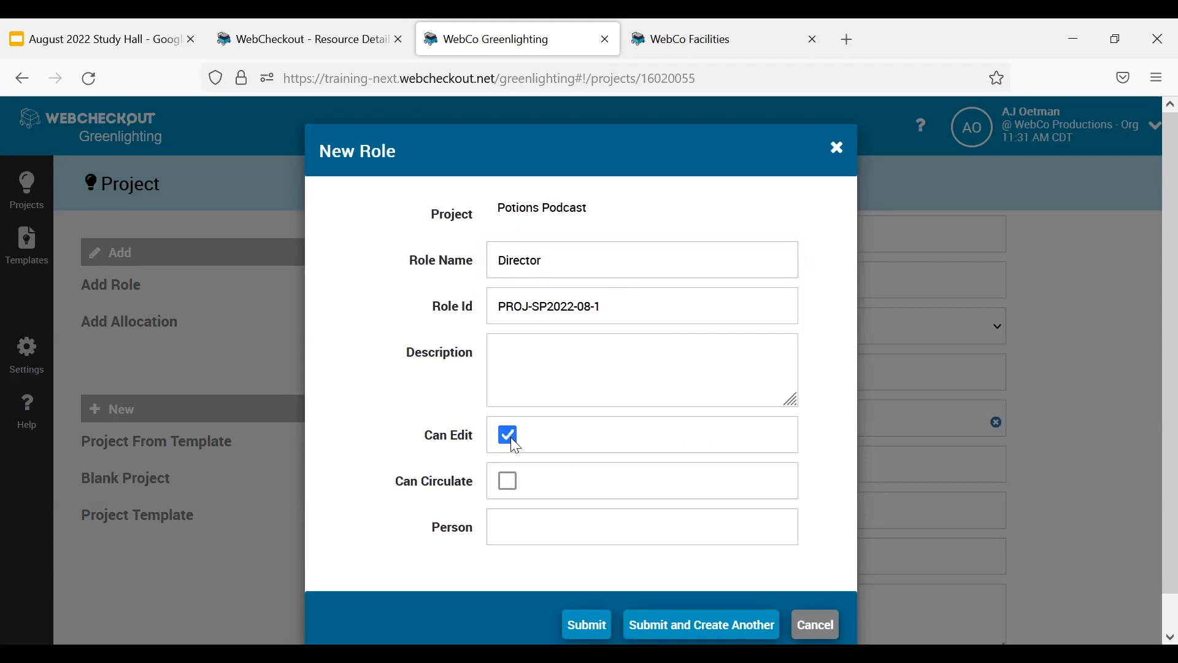
click(509, 486)
click(576, 528)
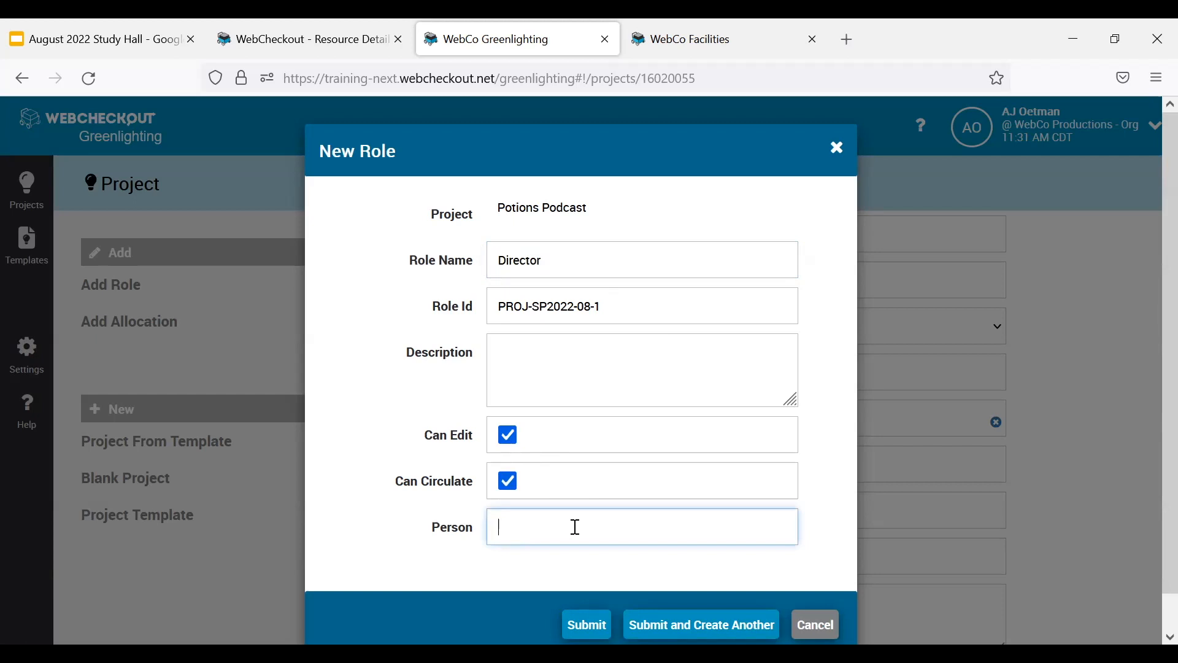
text(Harry)
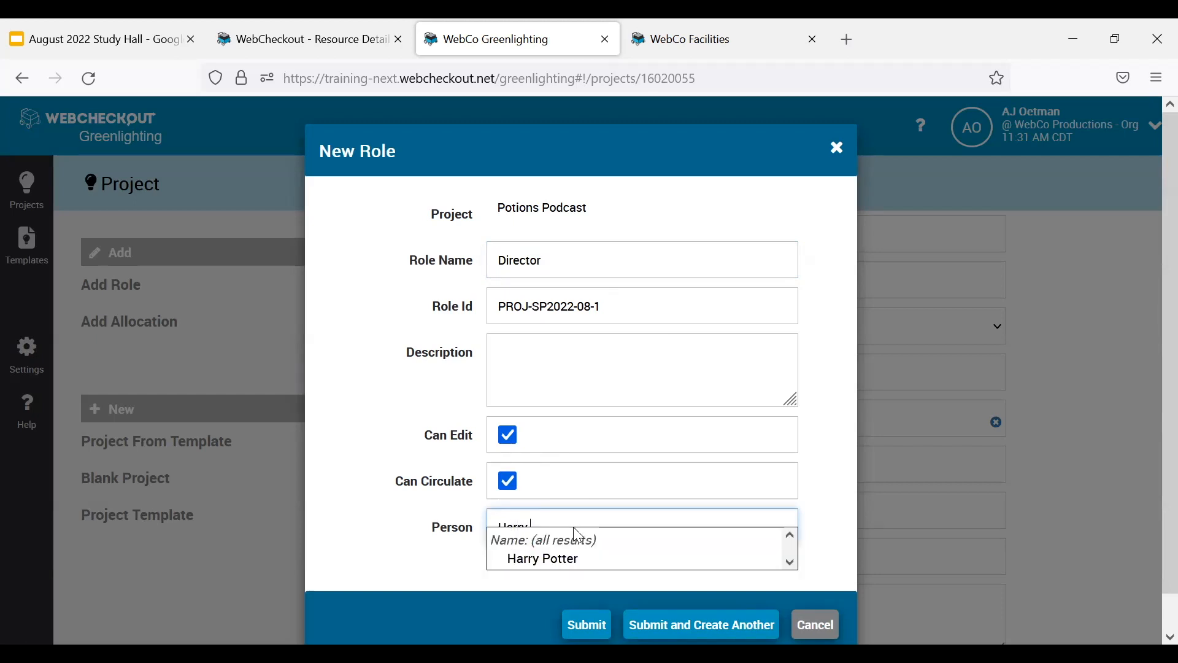
click(545, 560)
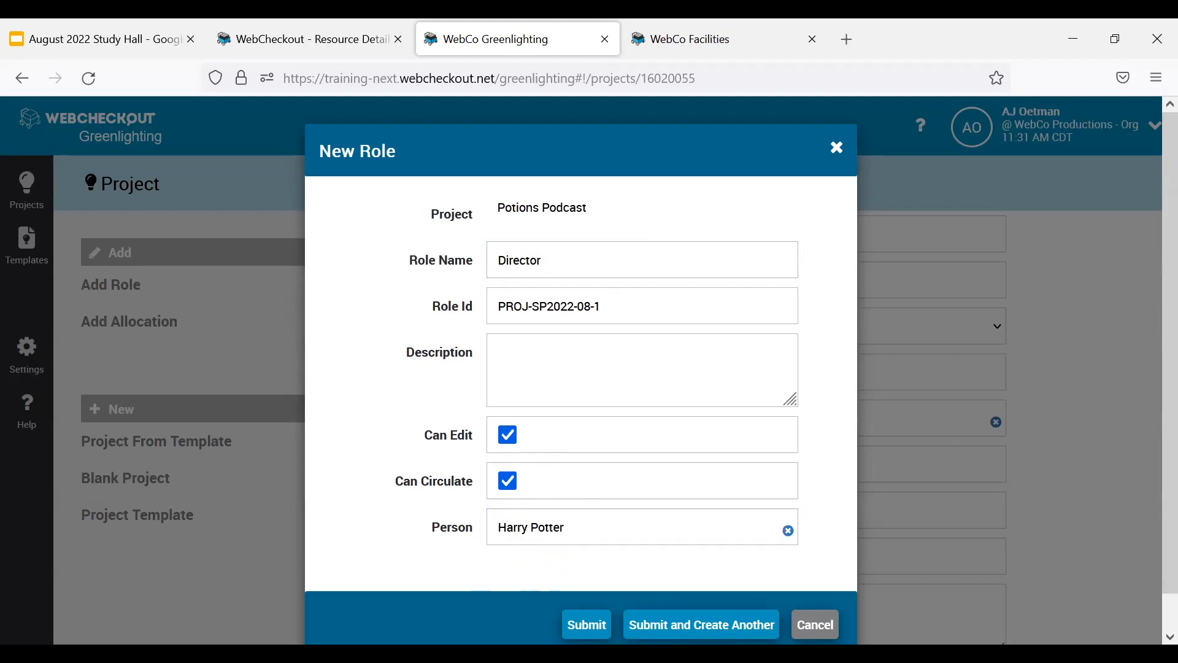
click(588, 626)
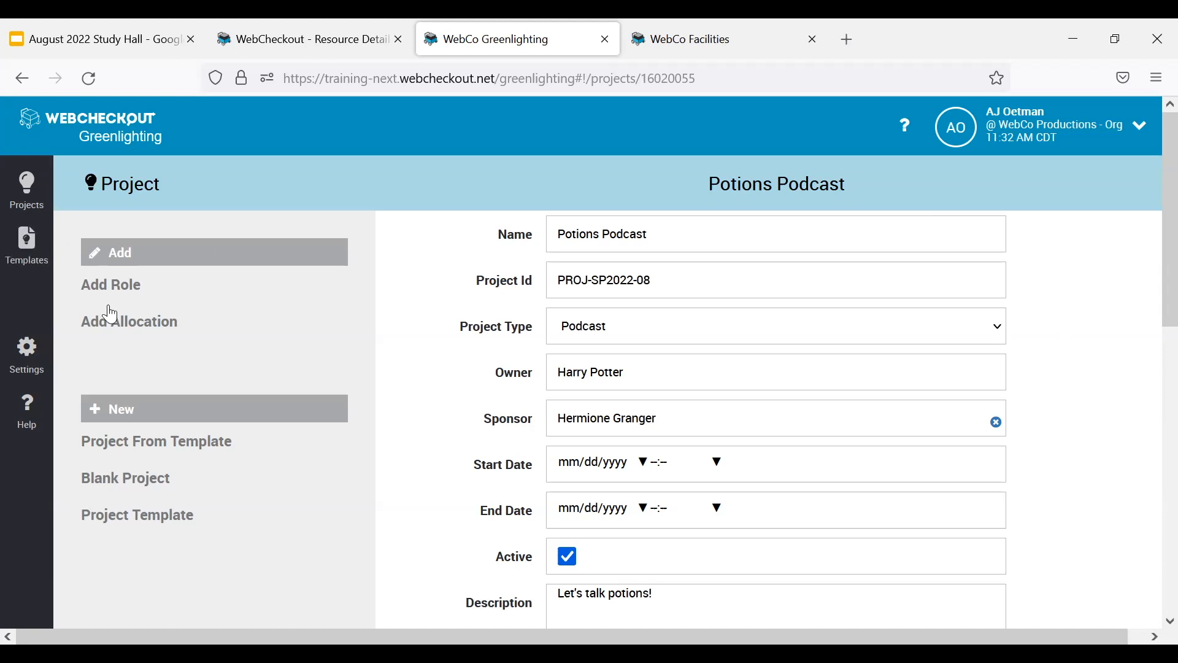
Add allocation CK-2683 to the Potions Podcast project.
click(128, 325)
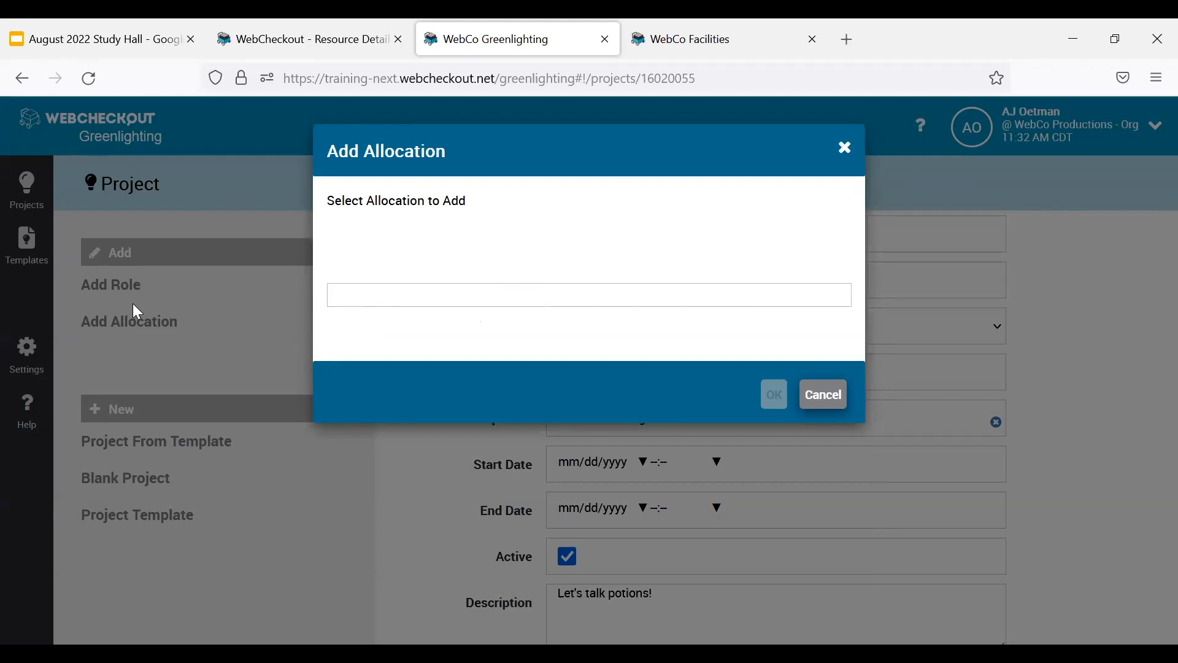
click(493, 292)
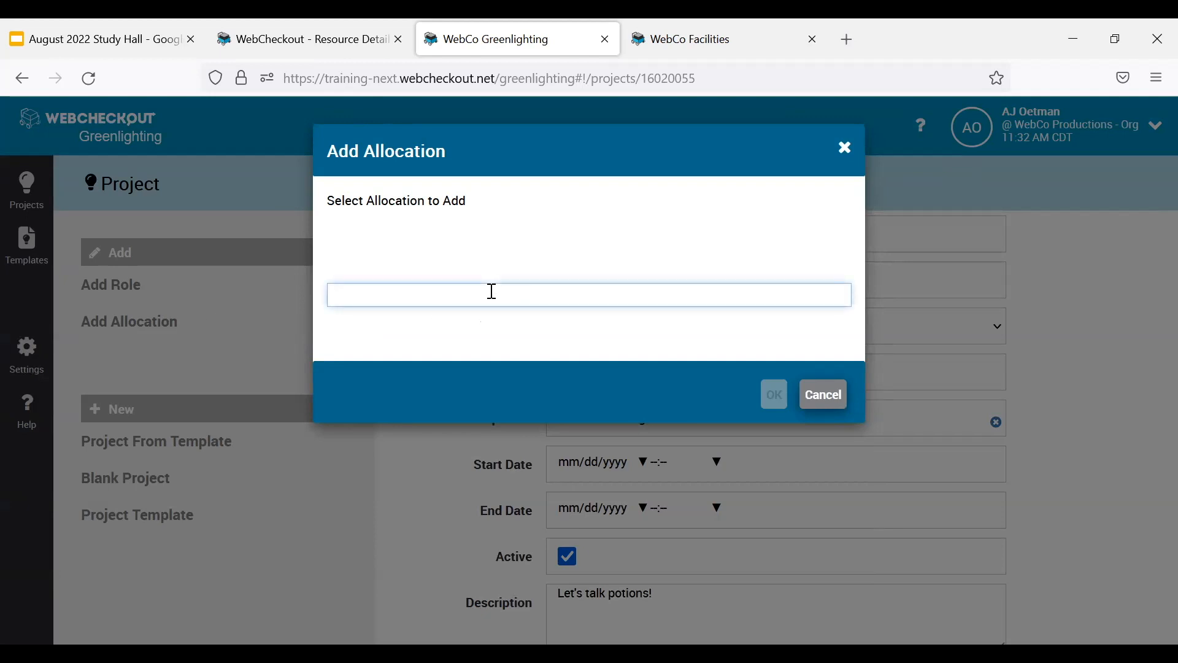
text(CK)
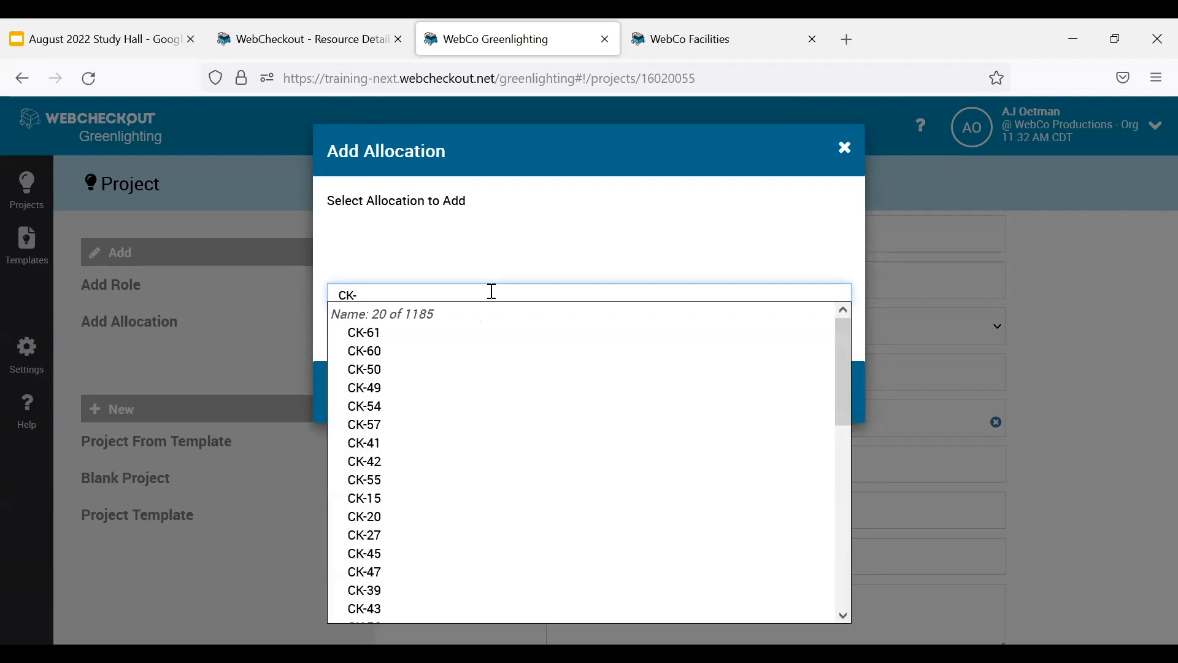
text(-26)
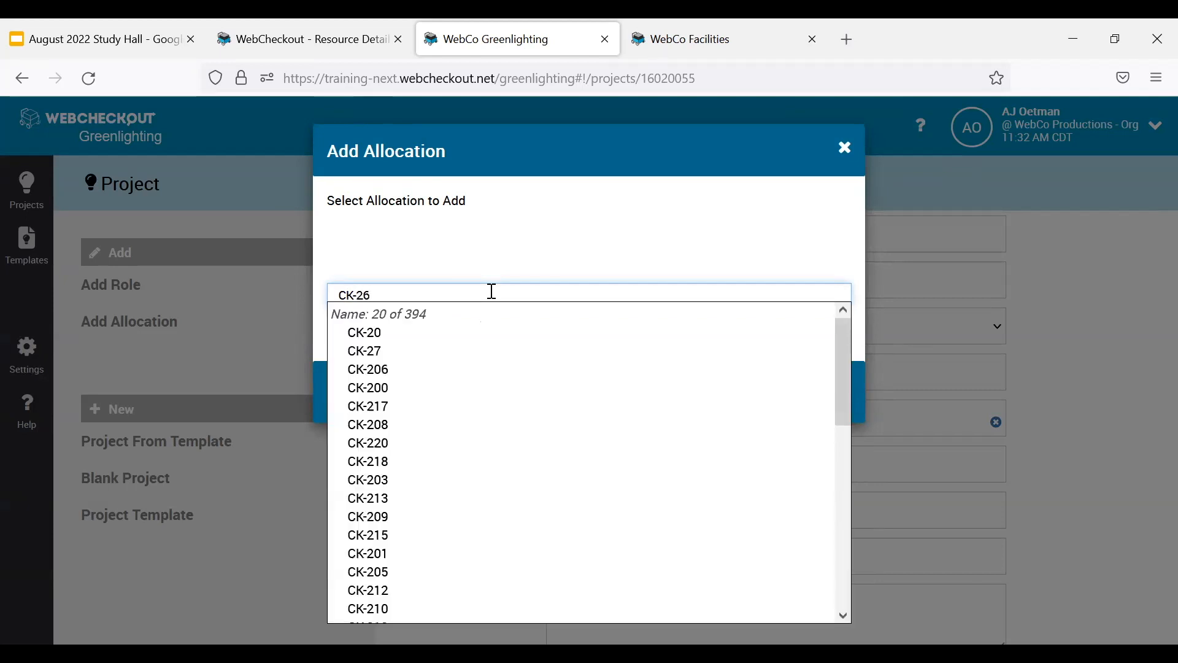
text(83)
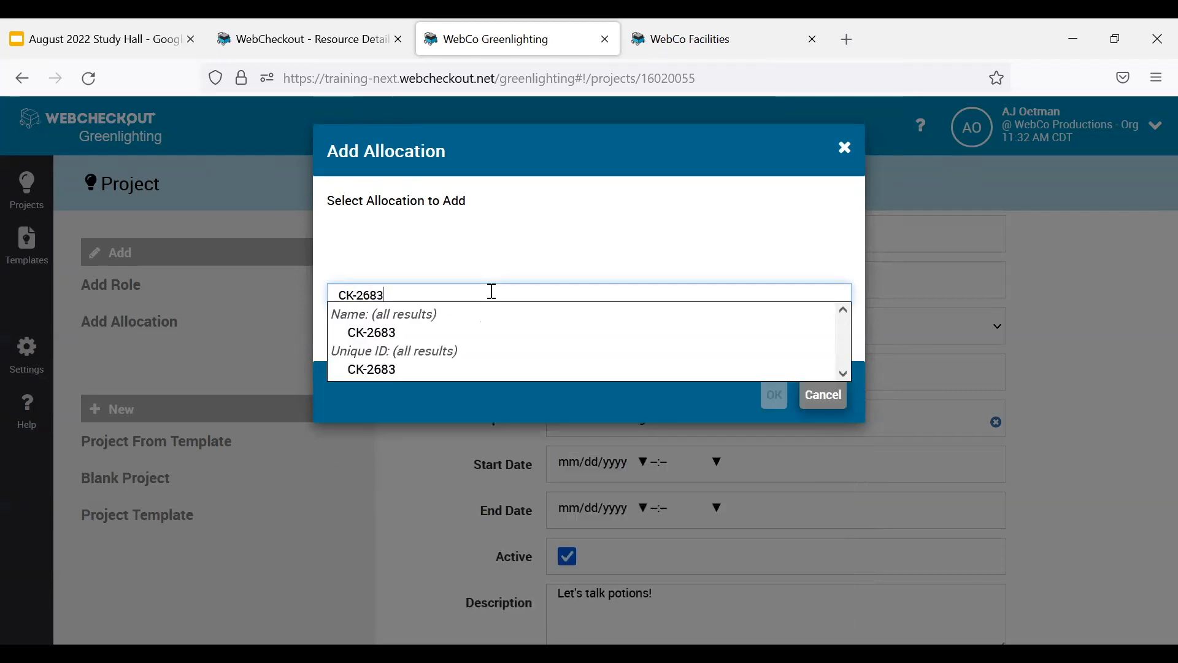
click(371, 332)
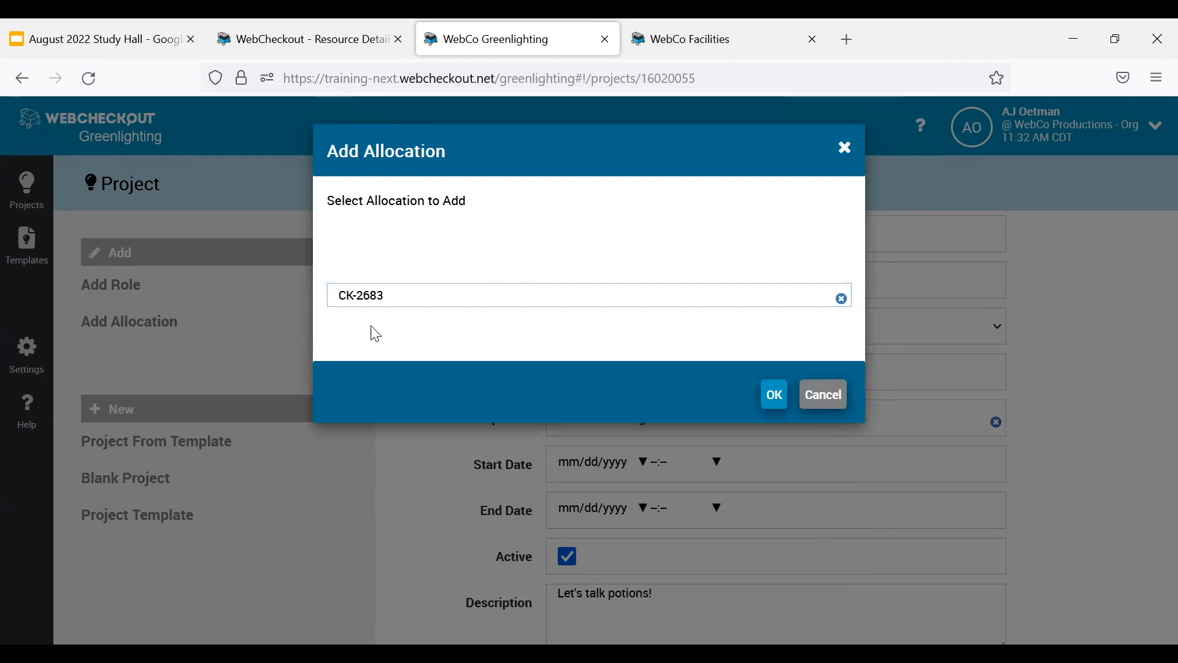
click(776, 396)
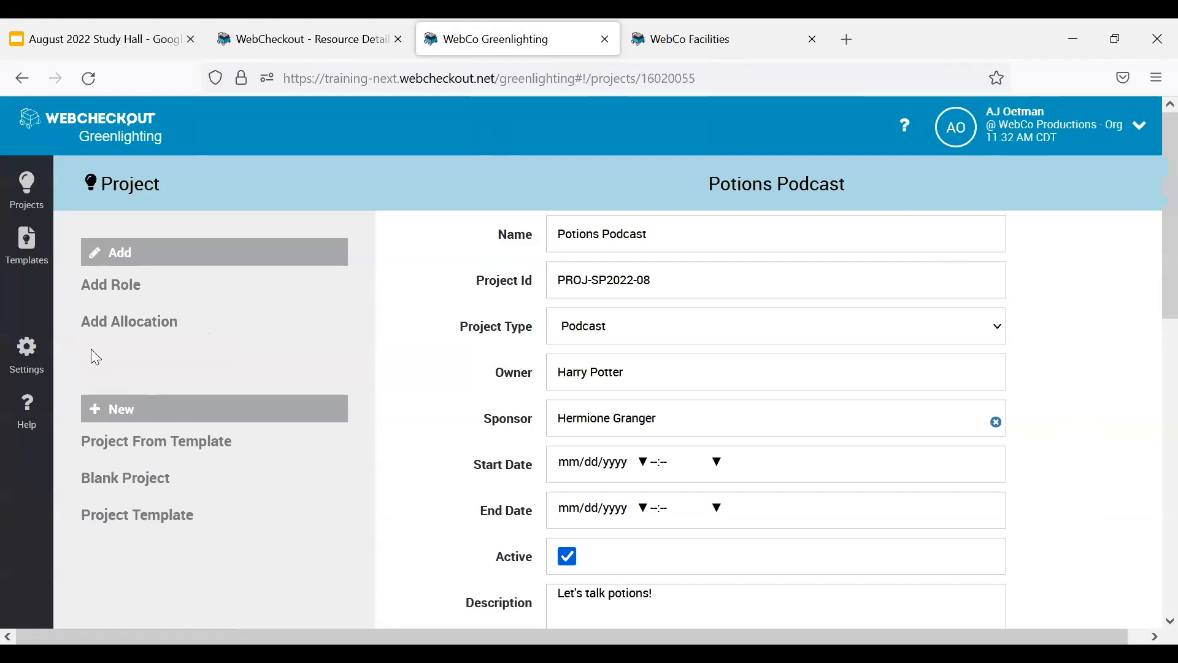
Check the added allocation in the project's Allocations list and return to the list of projects.
scroll(1067, 362, down, 5)
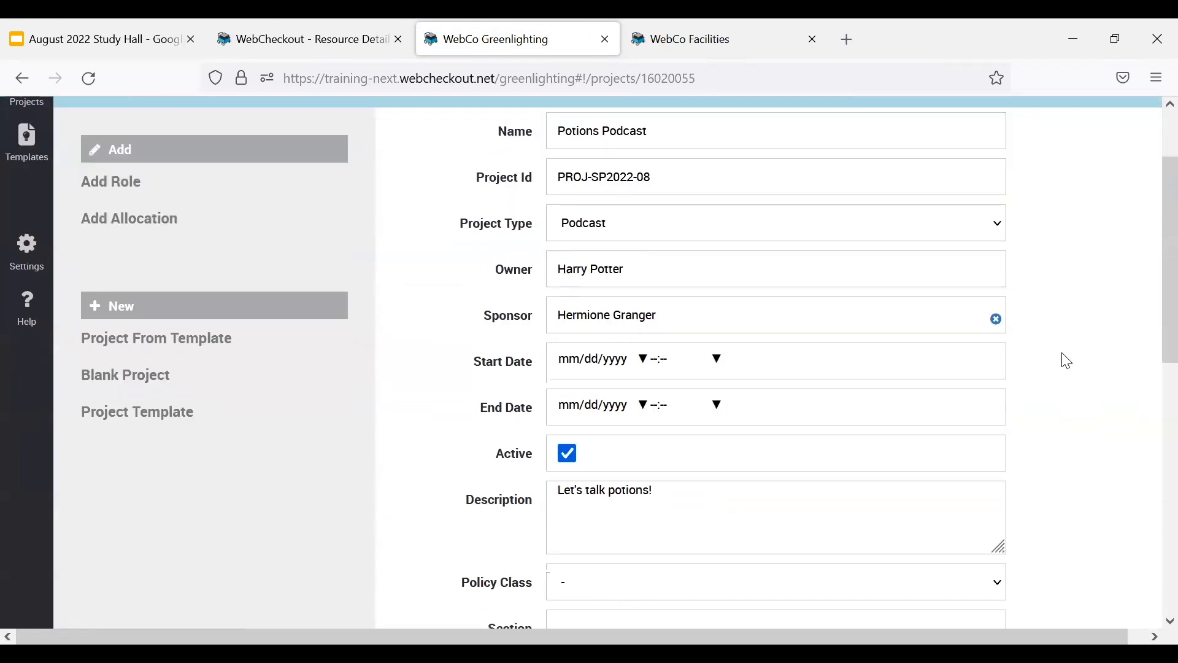
scroll(1065, 362, down, 6)
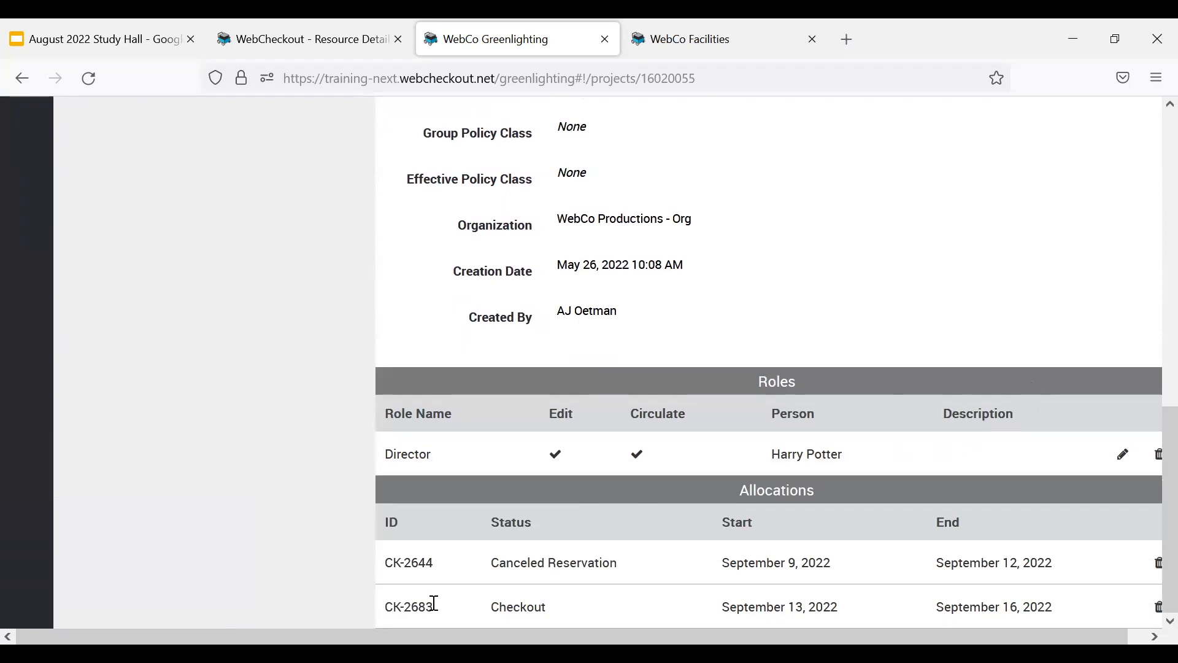
drag(439, 611, 387, 617)
scroll(718, 435, up, 10)
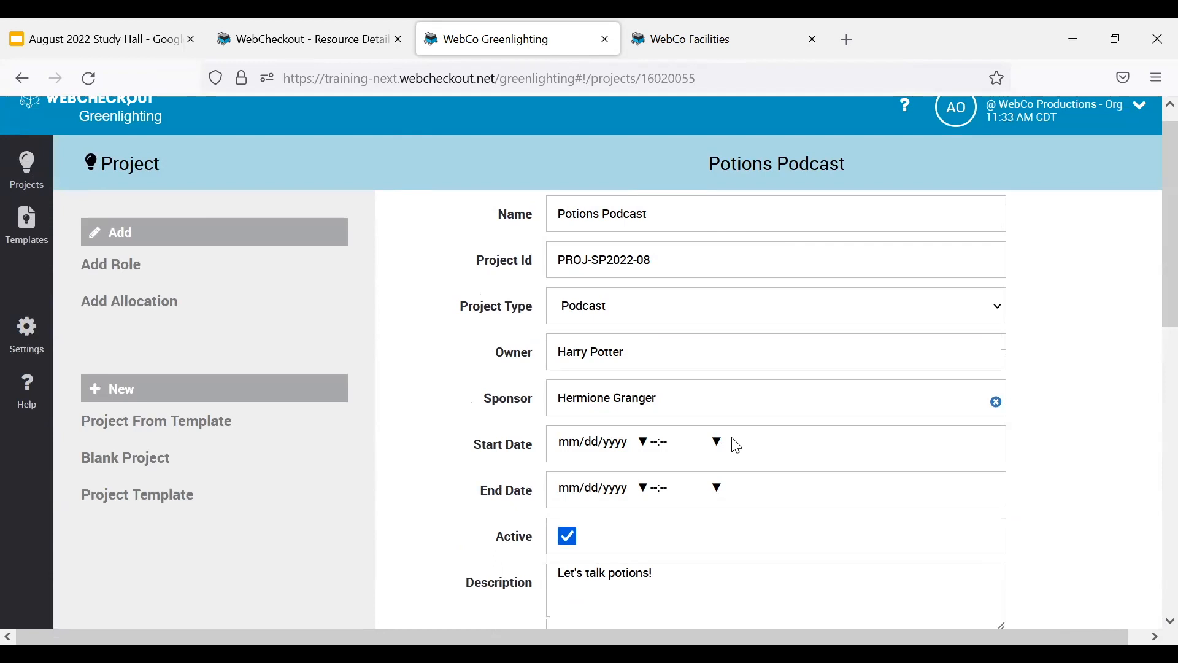
click(31, 178)
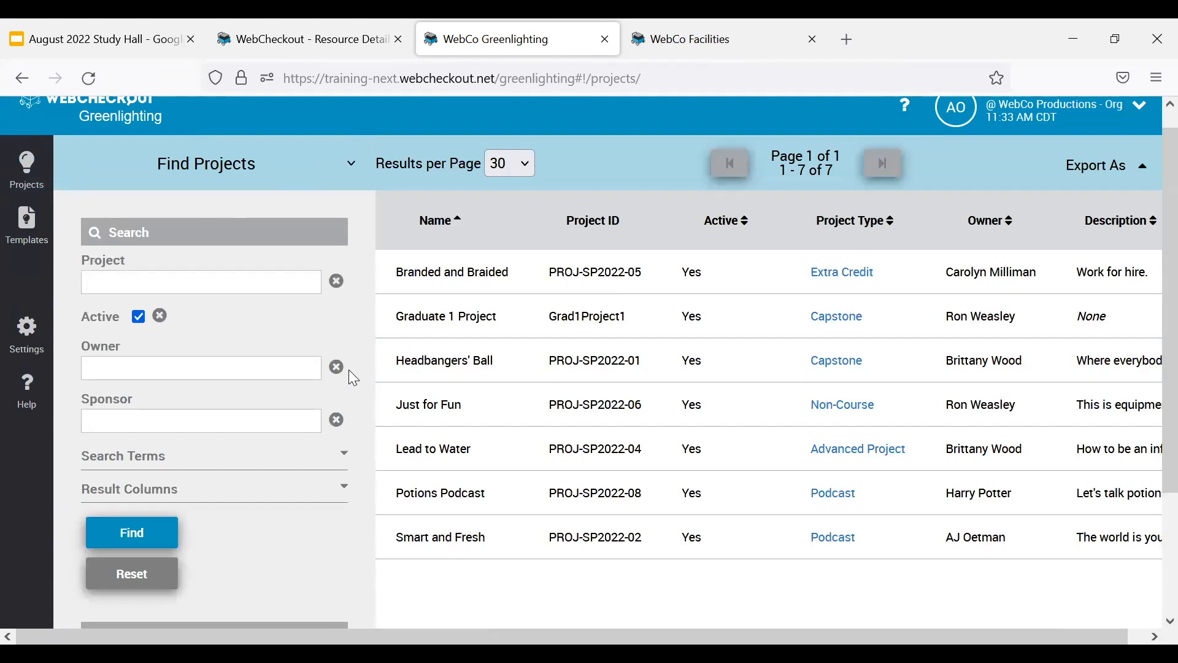
Replace the Description result column with Allocations in the Find Projects search and run the search again.
scroll(240, 347, down, 2)
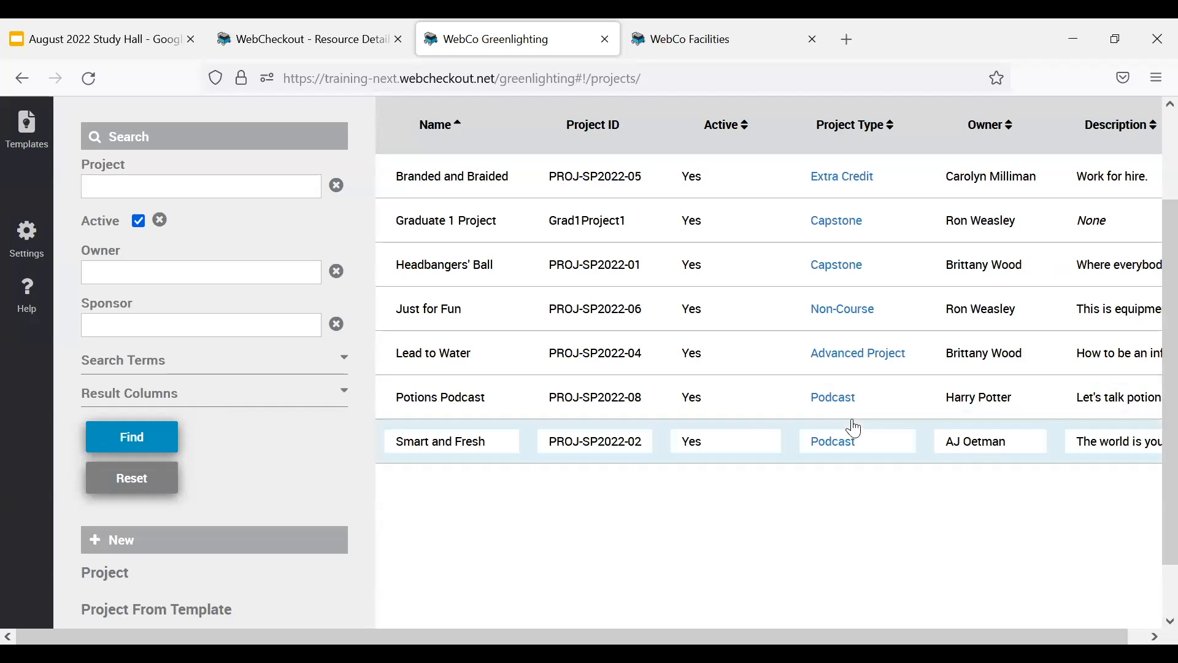
scroll(1027, 410, up, 1)
scroll(1026, 410, up, 2)
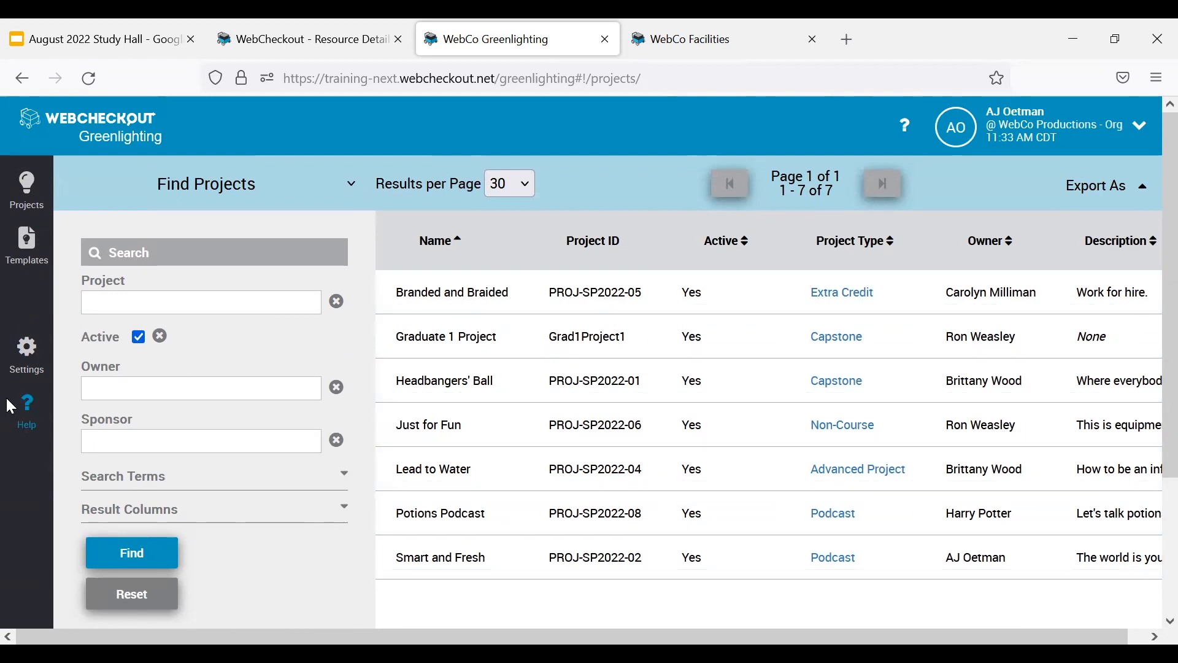
scroll(290, 454, down, 2)
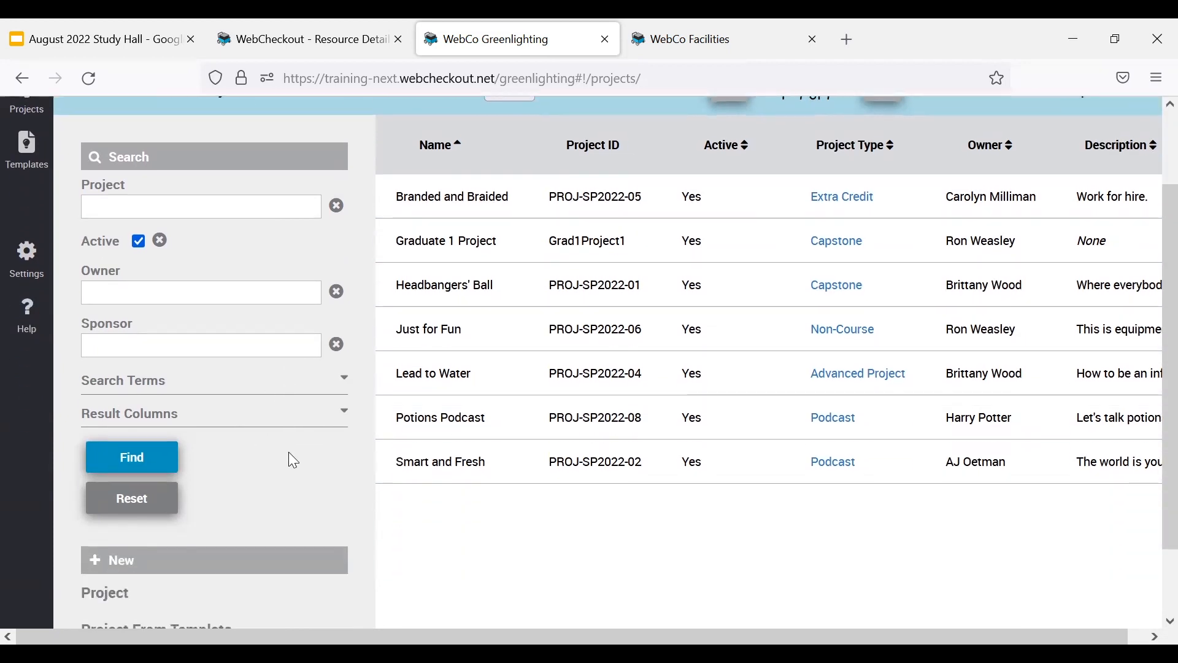
click(345, 413)
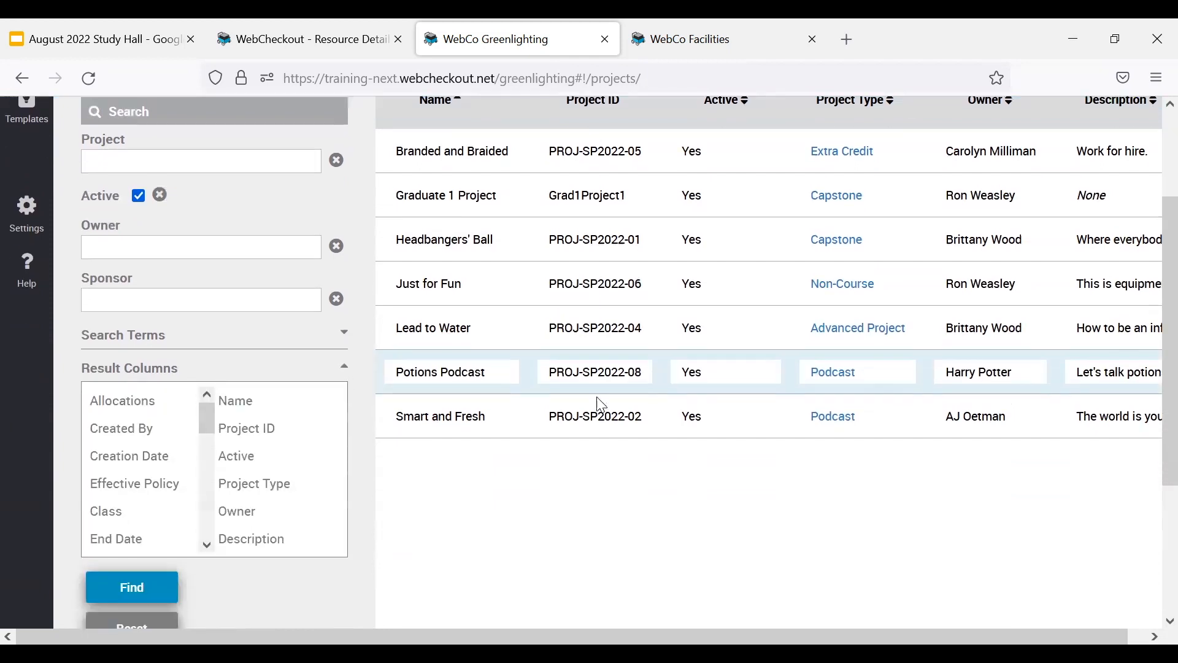
scroll(598, 402, down, 2)
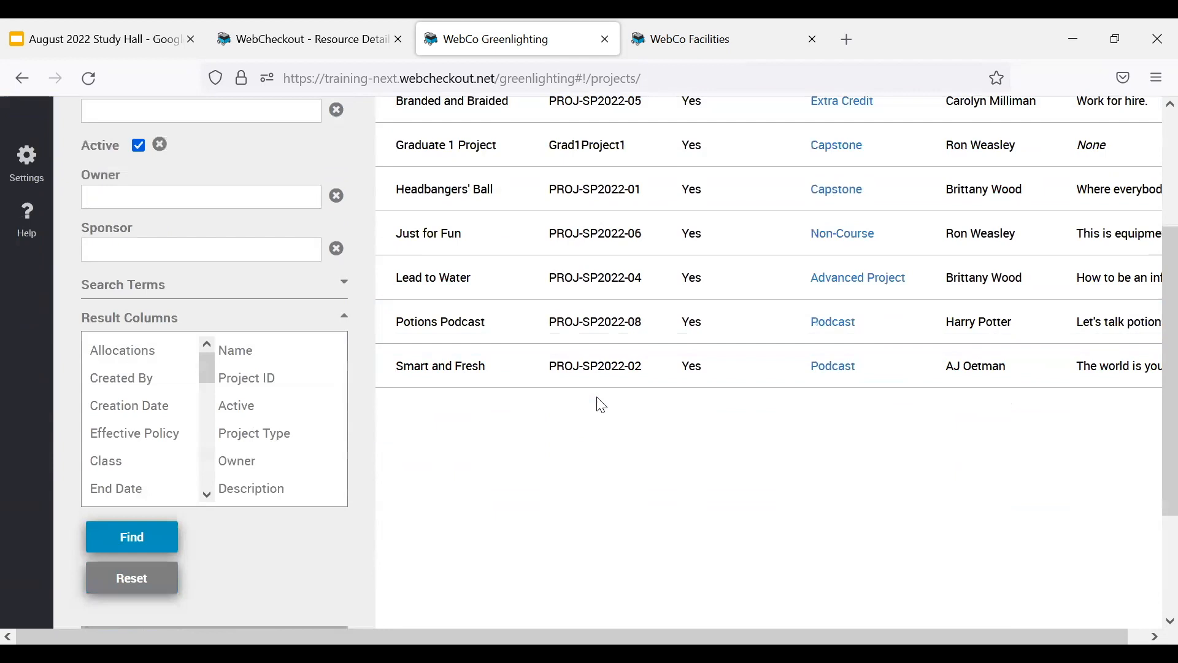
click(281, 492)
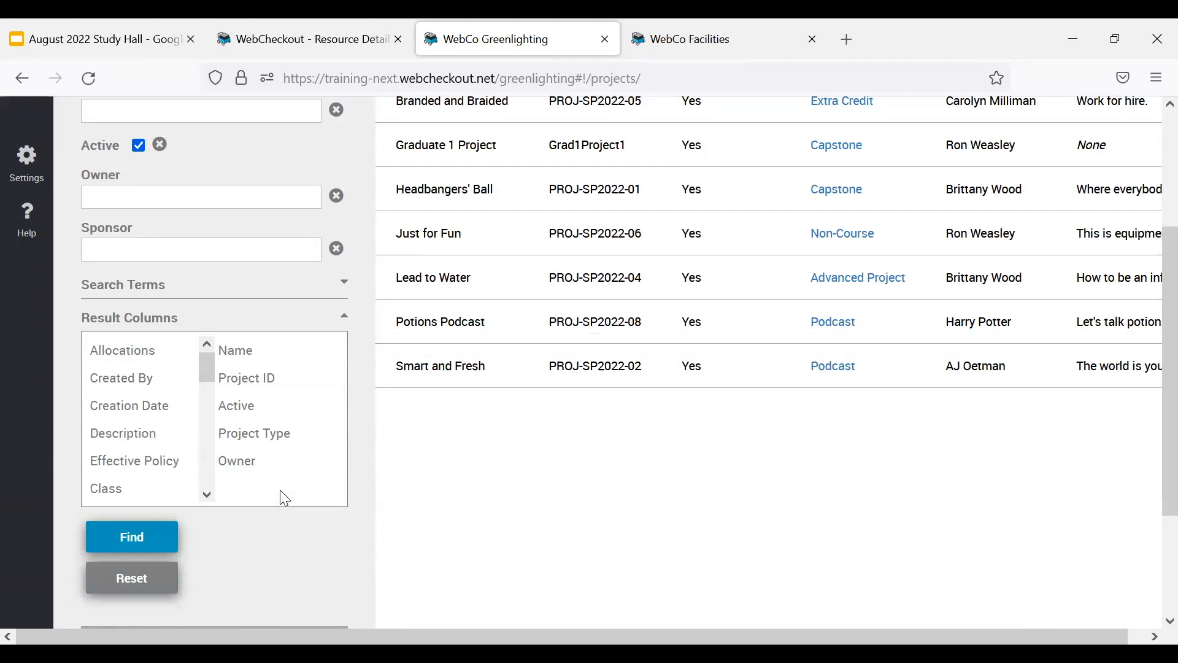
click(160, 358)
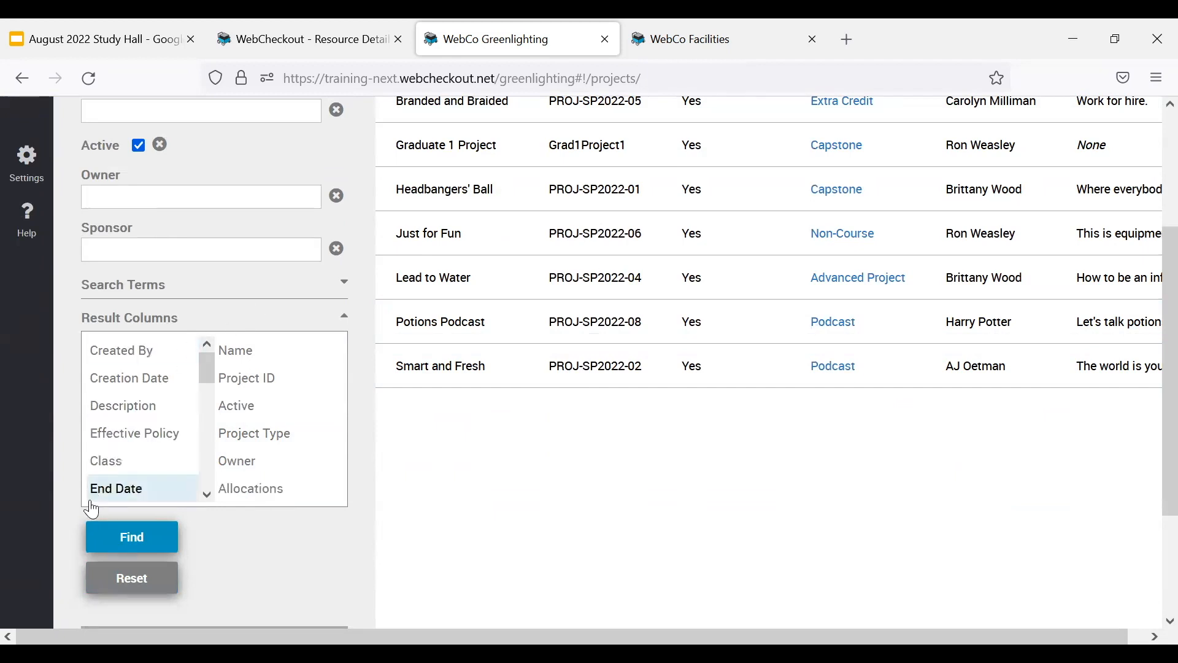
click(148, 534)
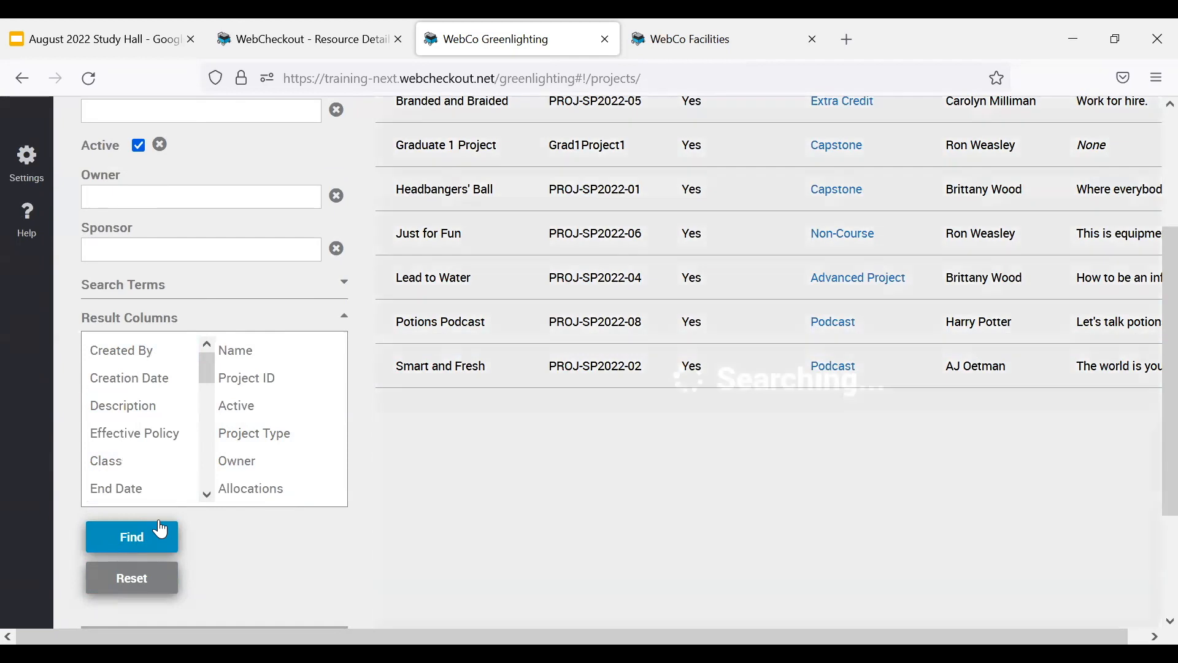
View the export options for the project search results and switch to WebCo Facilities.
scroll(1031, 516, up, 3)
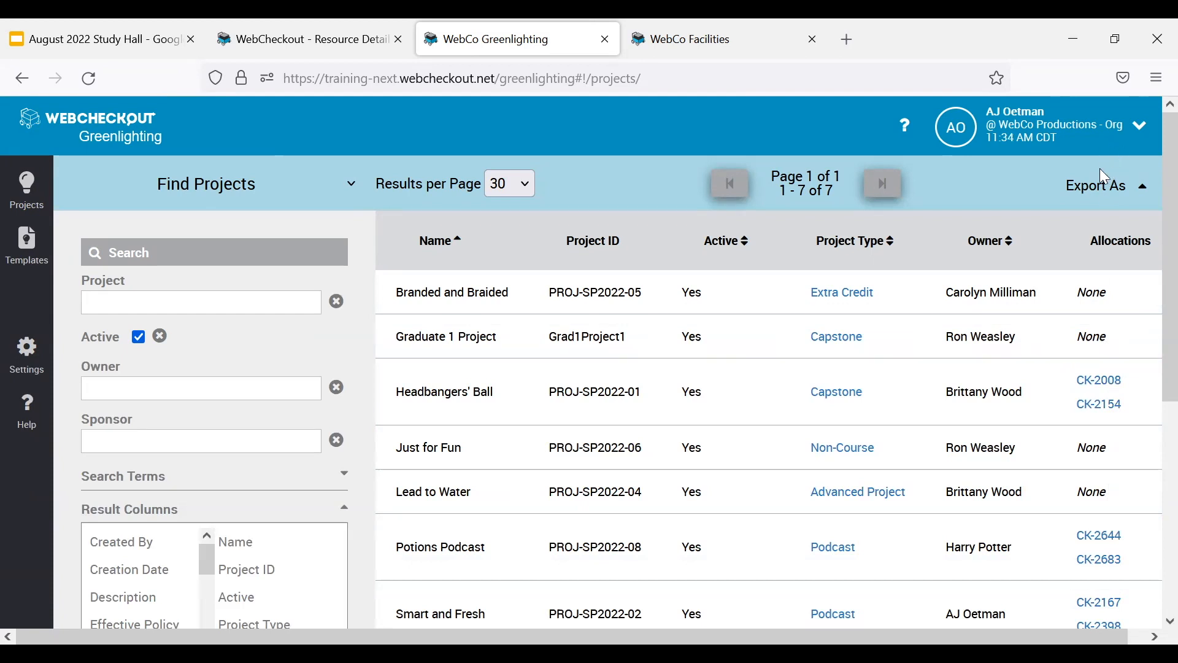
click(1108, 190)
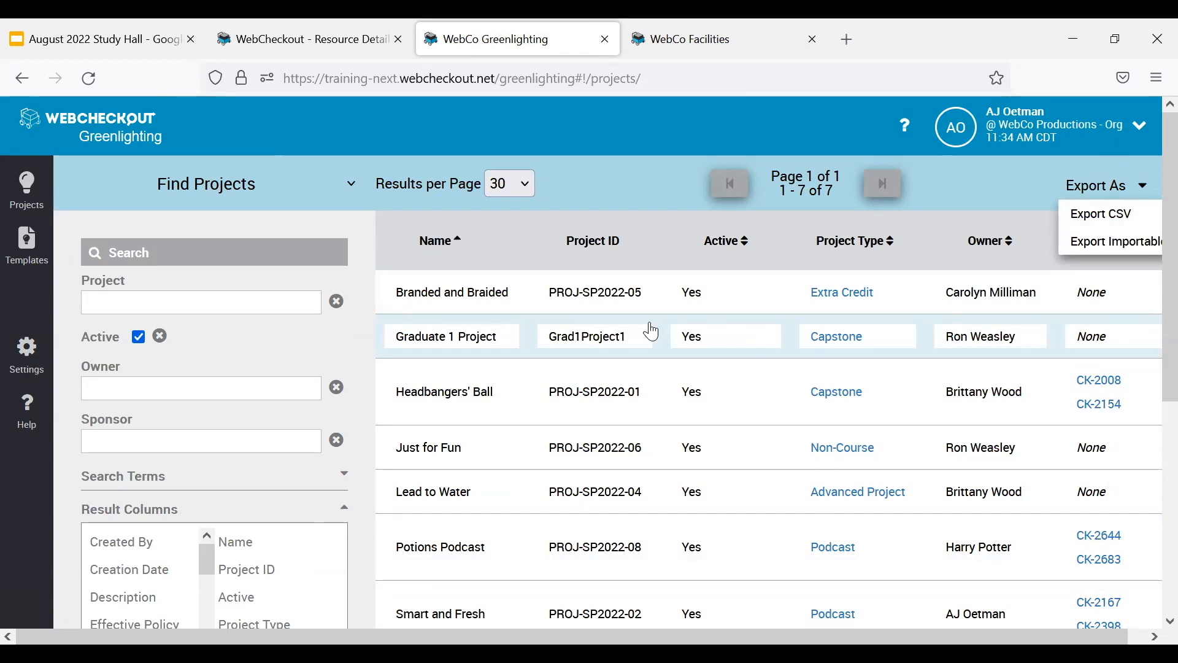
click(679, 38)
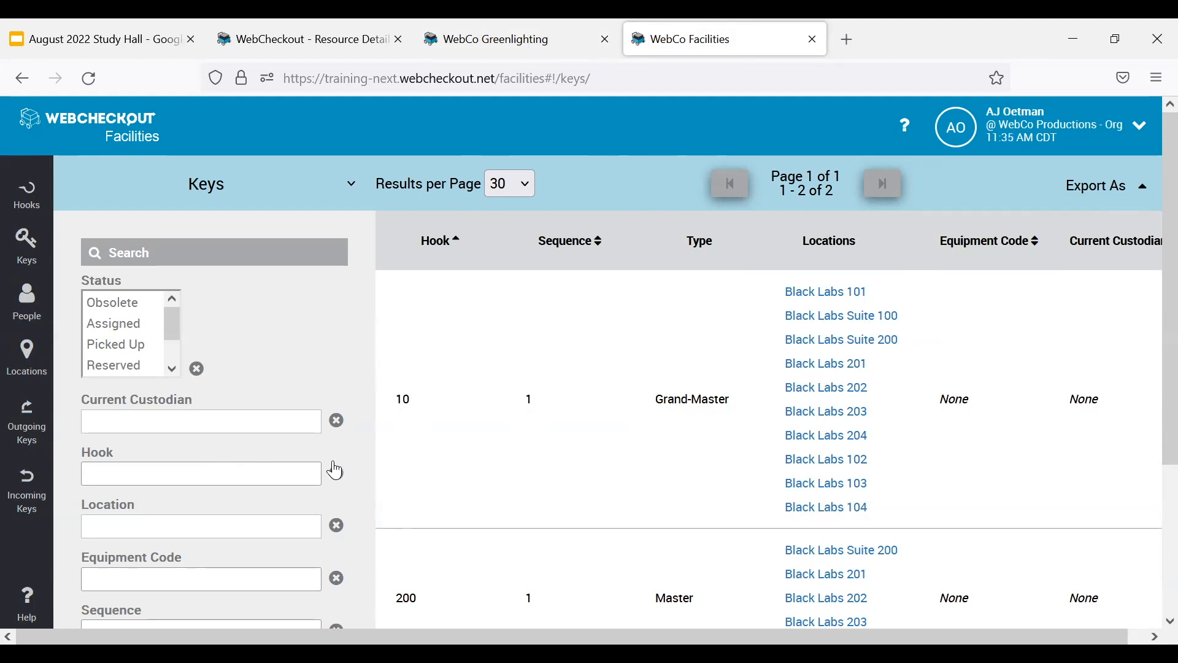
Review the additional search terms available for the Keys search.
scroll(174, 441, down, 3)
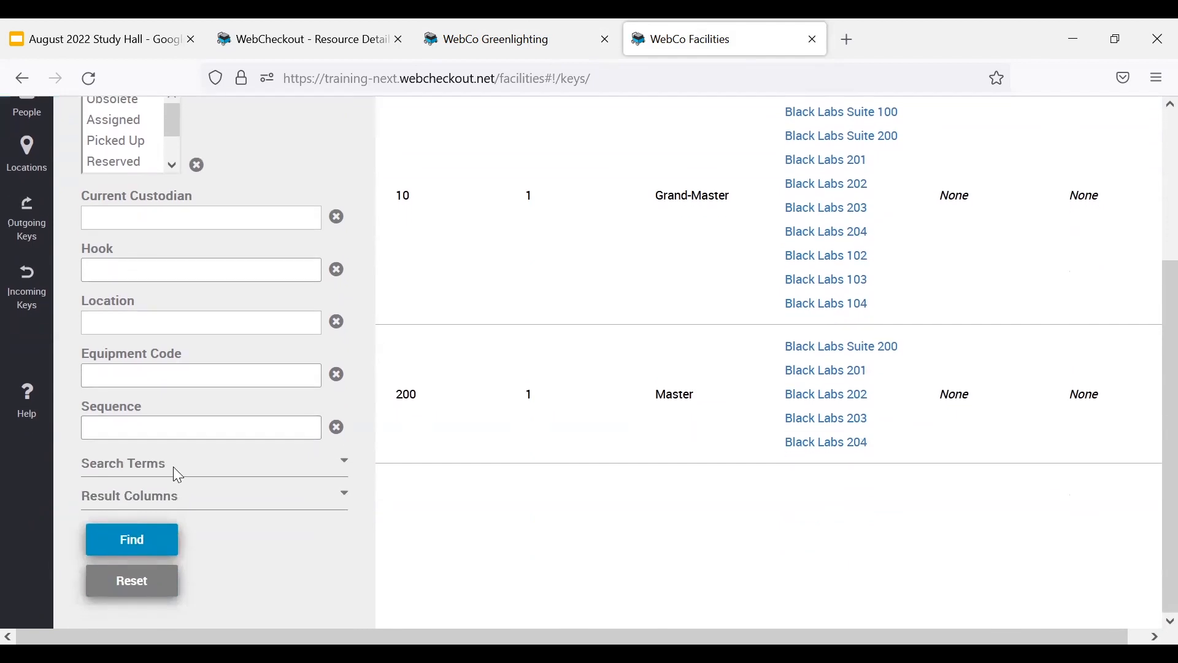
click(175, 465)
scroll(218, 389, down, 2)
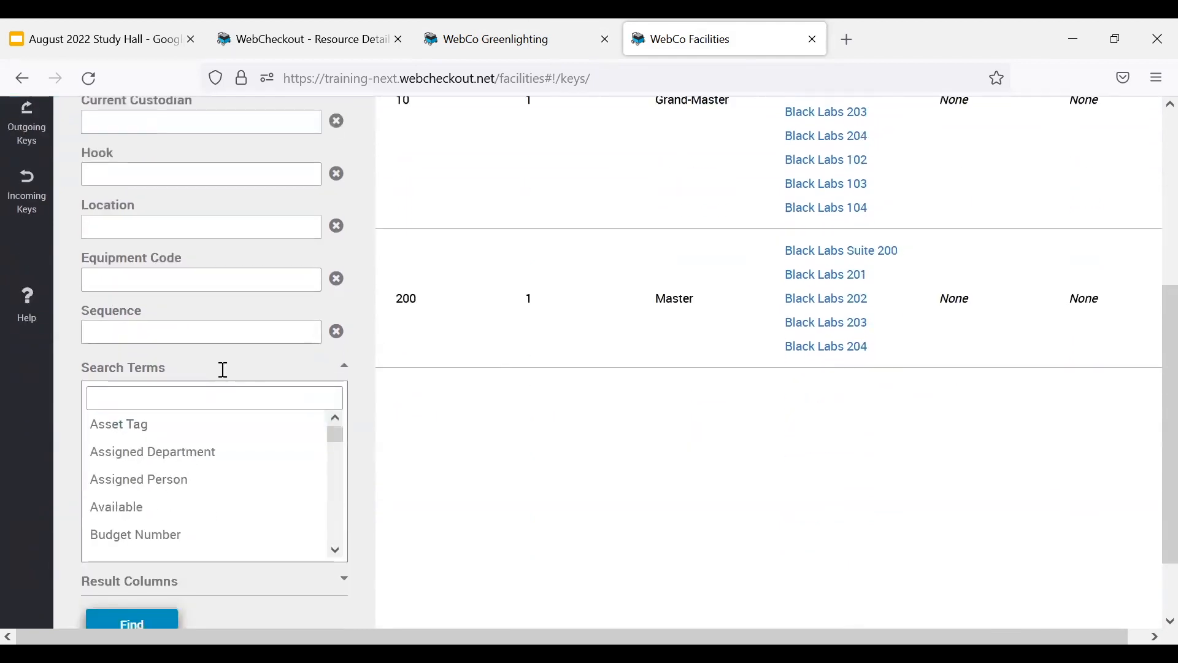
click(221, 369)
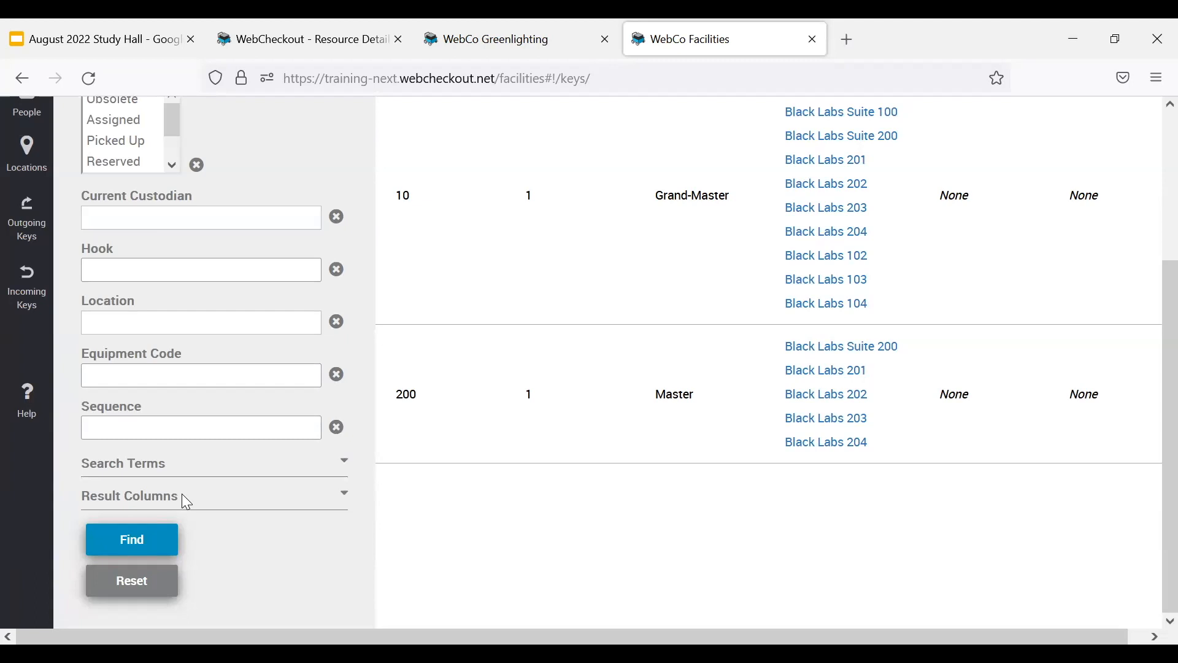
Search the keys by location Black Labs Suite 200 and review the hooks and their locations in the results.
click(195, 321)
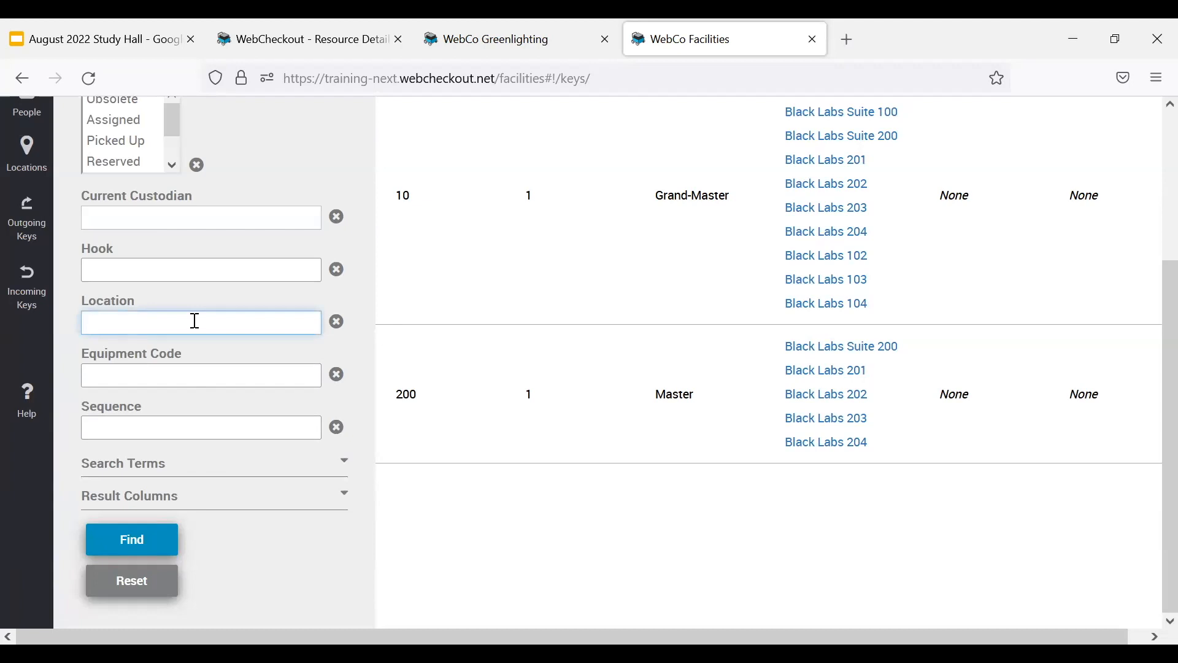
text(Black la)
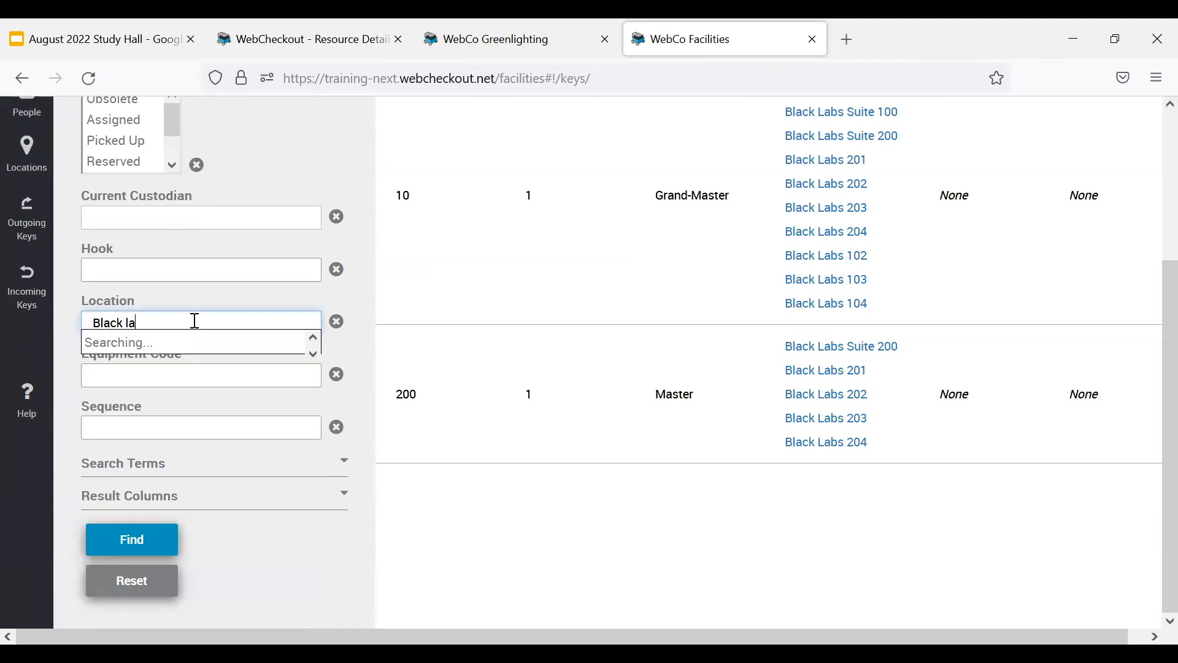
text(bs sui)
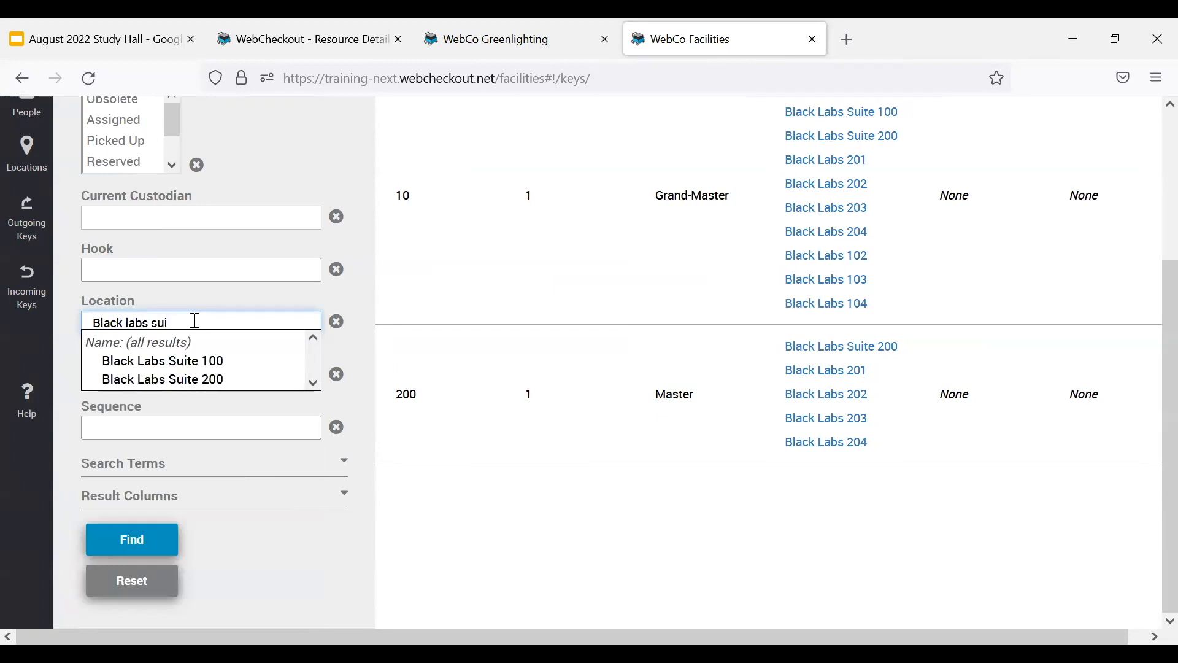
click(203, 382)
click(145, 545)
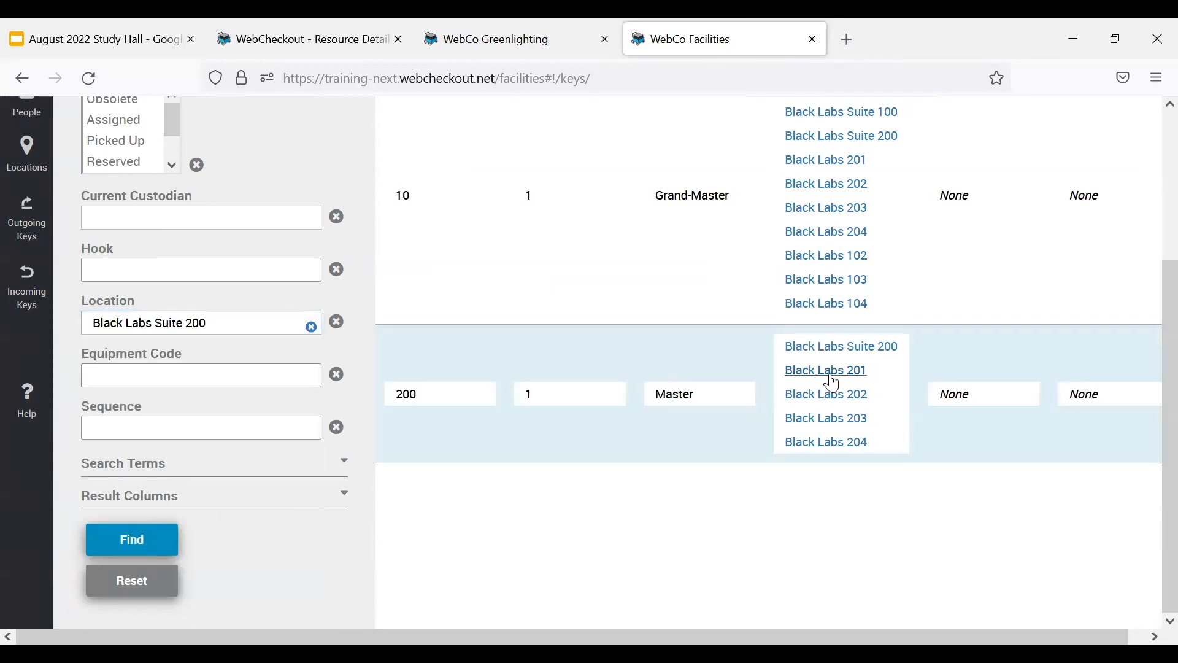
scroll(823, 368, up, 3)
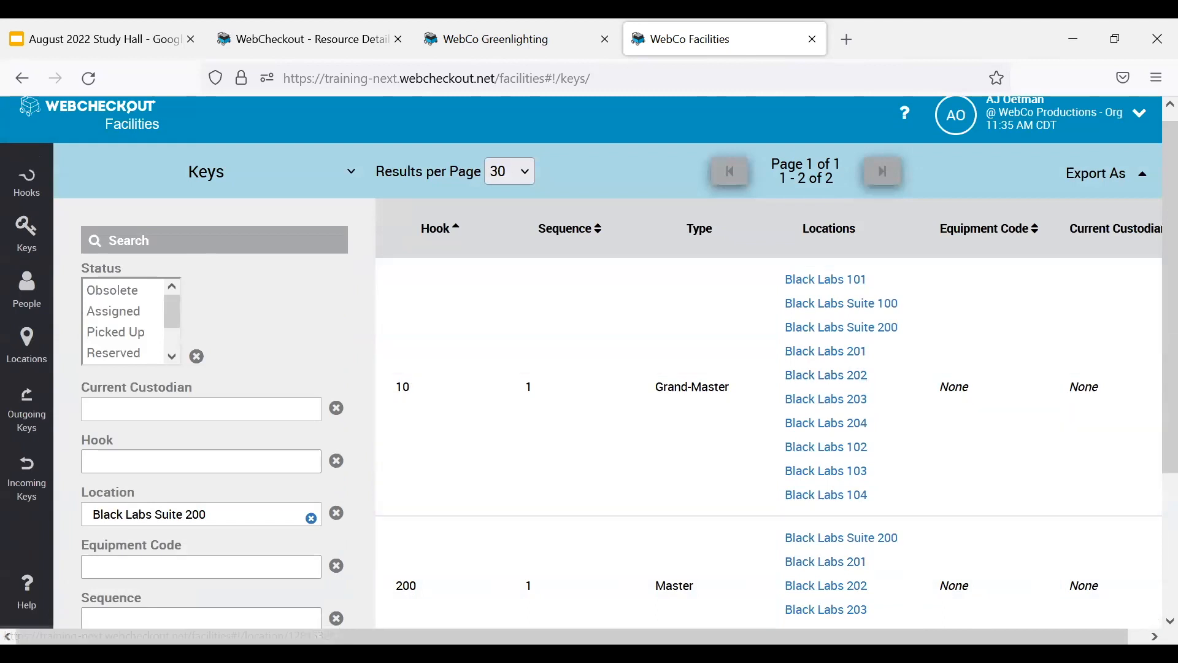
scroll(934, 319, down, 3)
scroll(931, 316, up, 3)
List all people in Facilities with the person filter empty and status All, and review their user IDs, barcodes and keys.
click(28, 293)
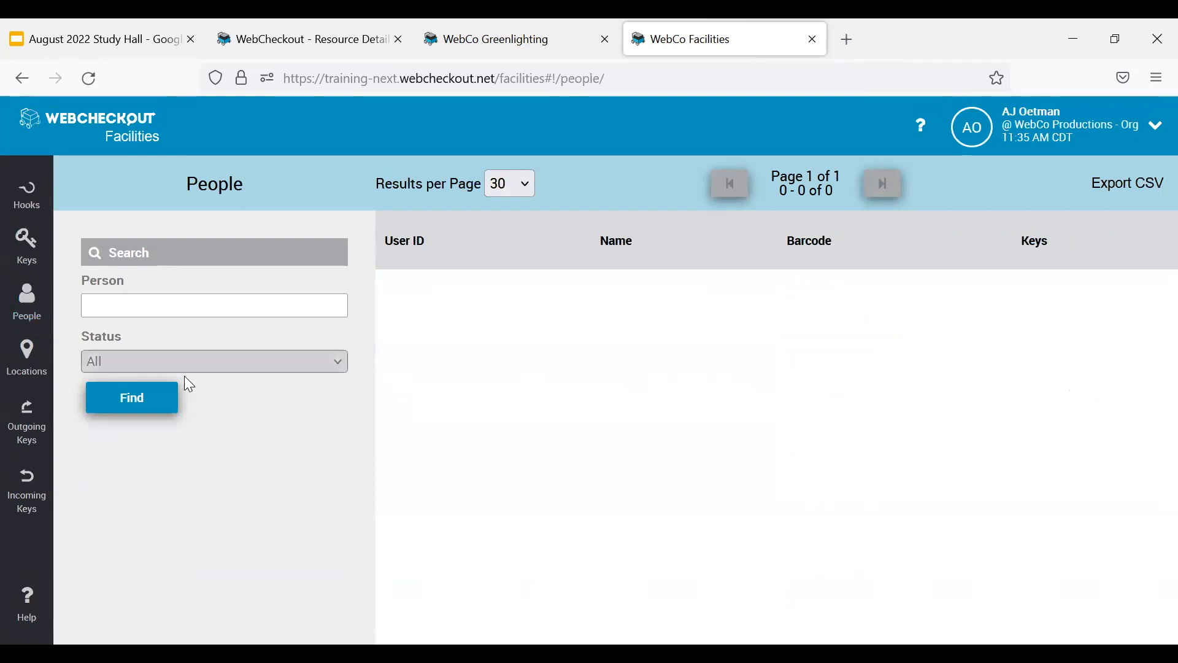
click(154, 402)
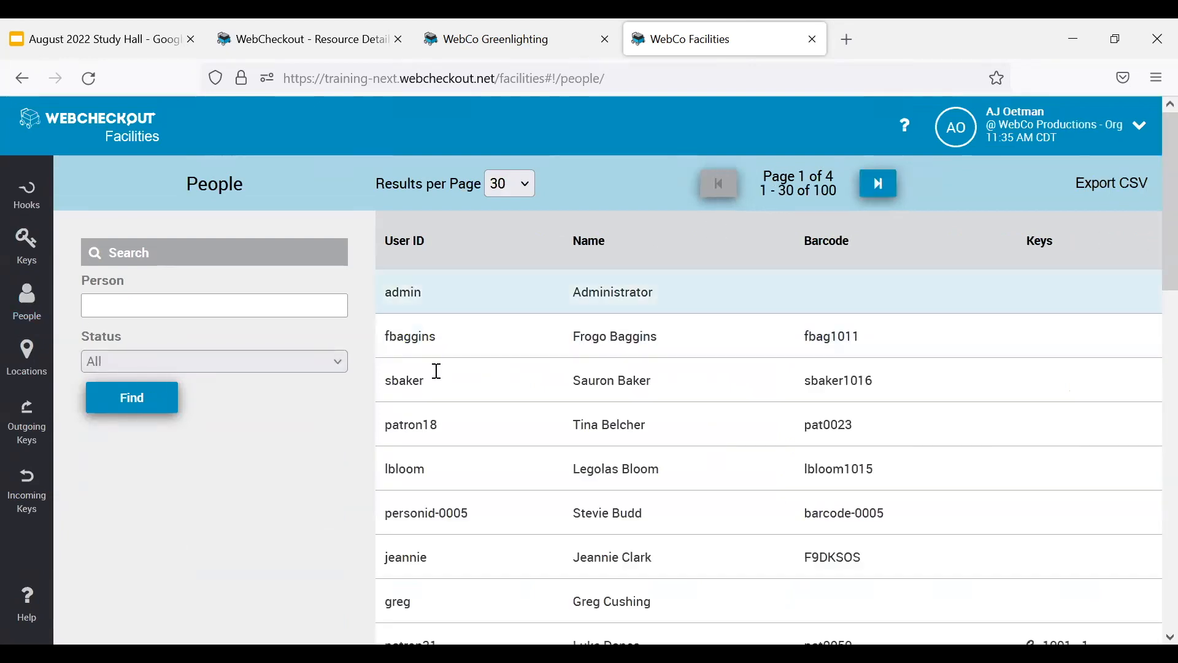
scroll(1068, 266, down, 5)
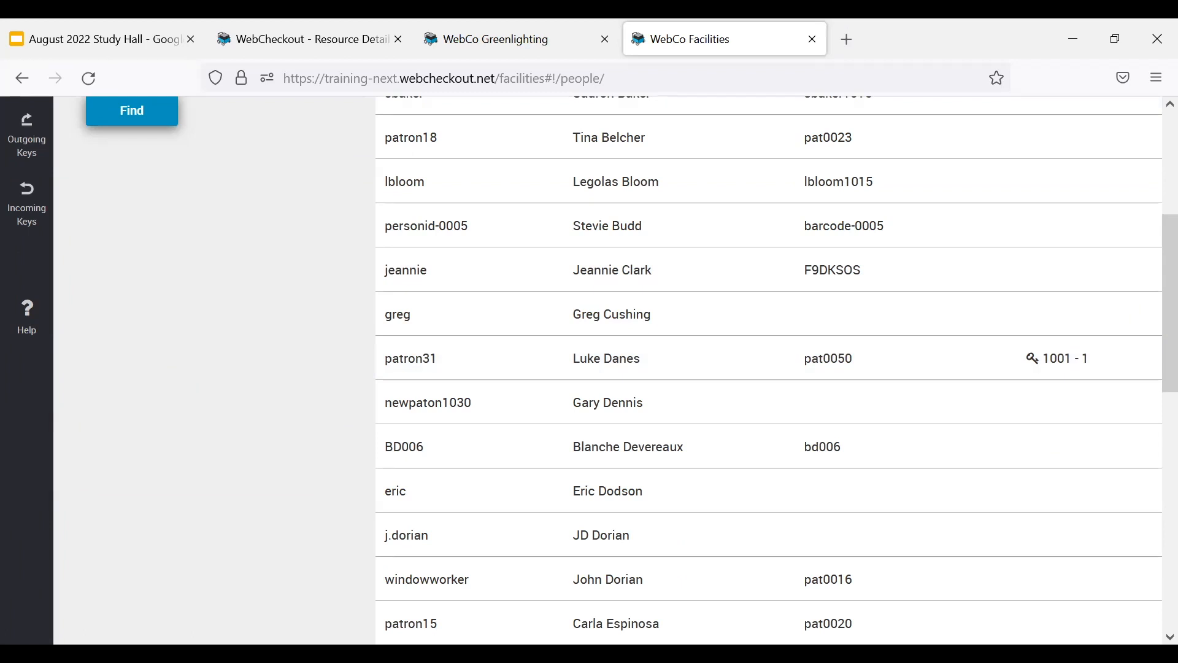
scroll(841, 393, up, 5)
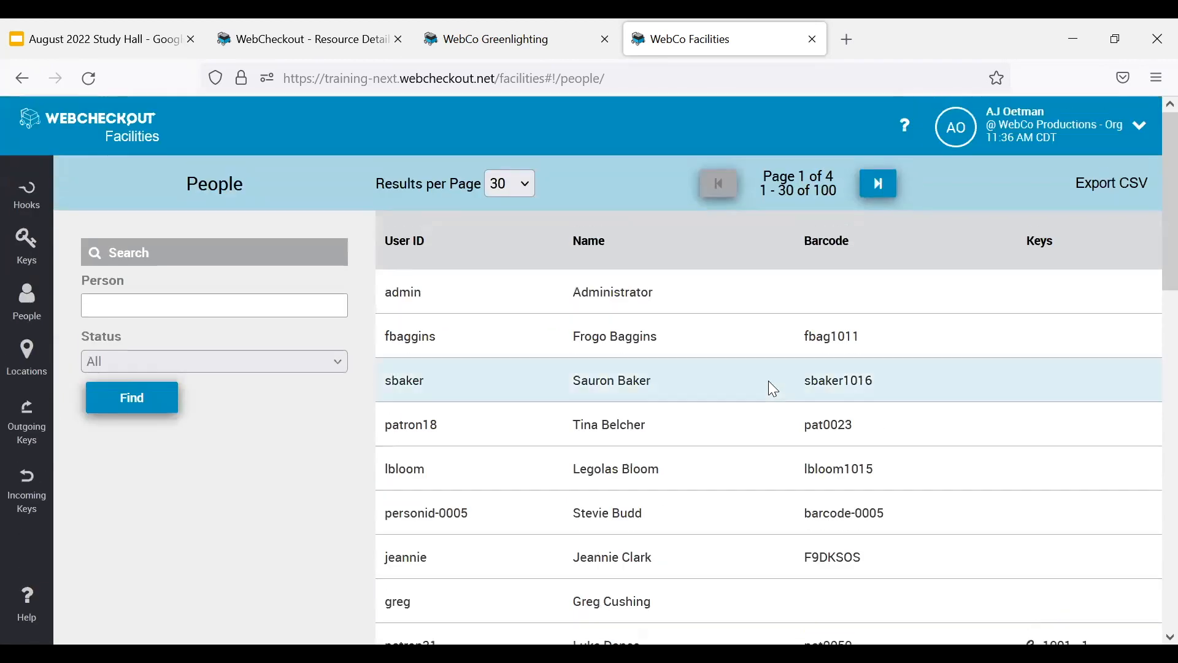
Switch to the August 2022 Study Hall presentation in Google Slides and start the slideshow from the THANK YOU! slide.
click(82, 39)
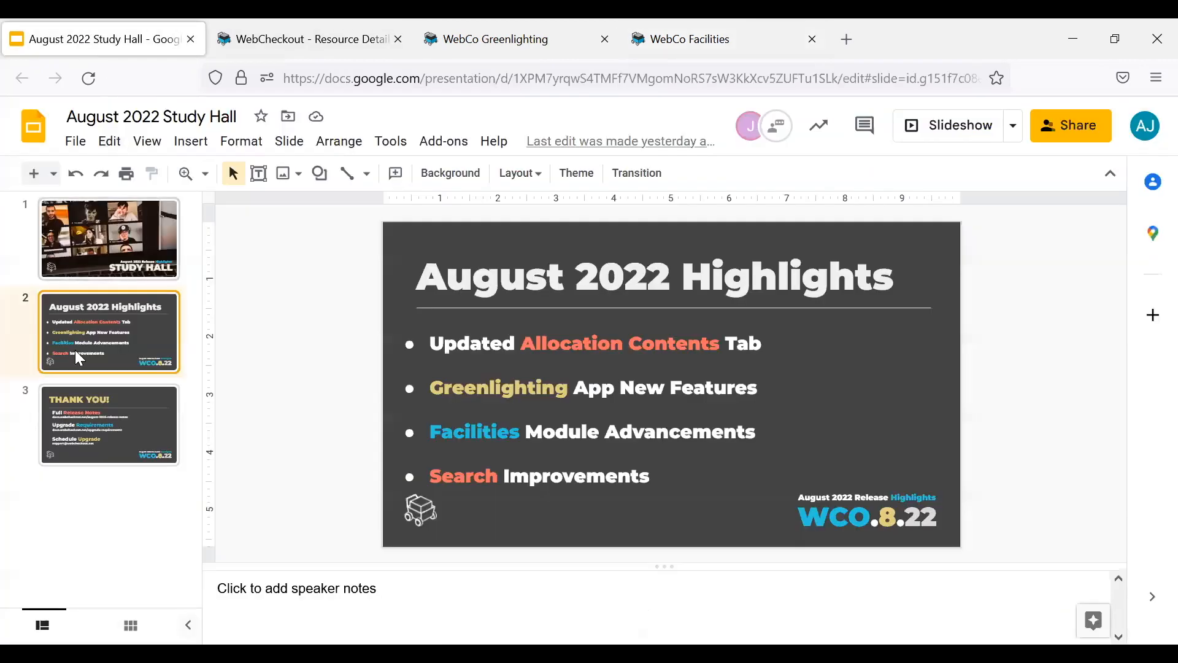
click(109, 423)
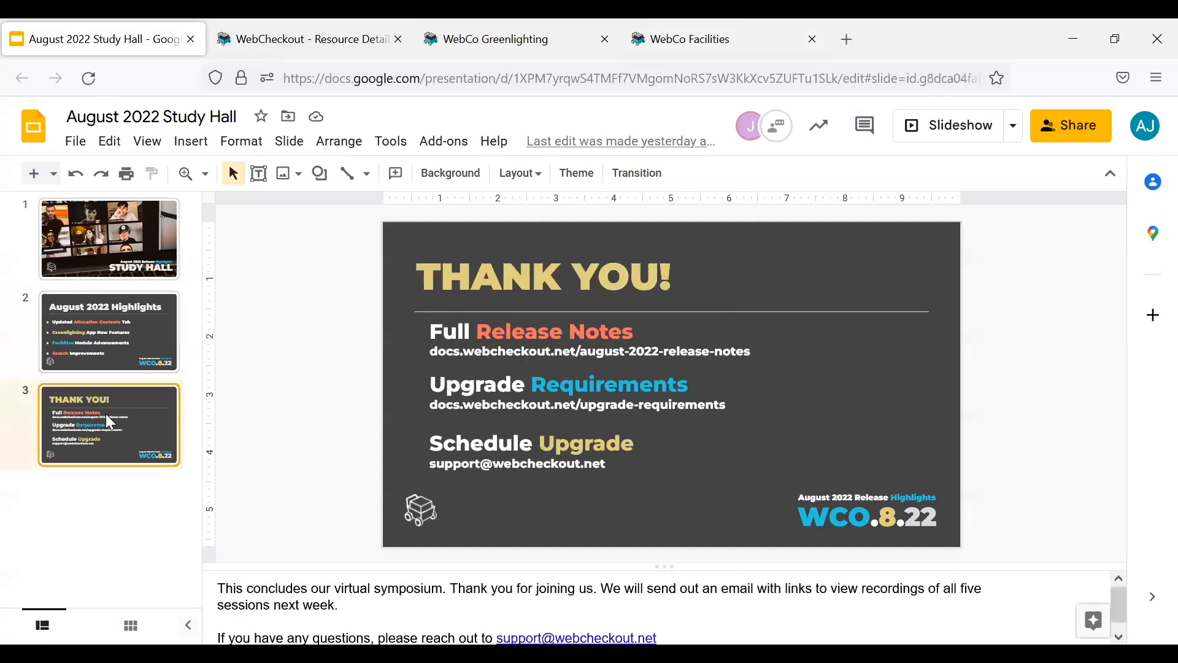
click(945, 125)
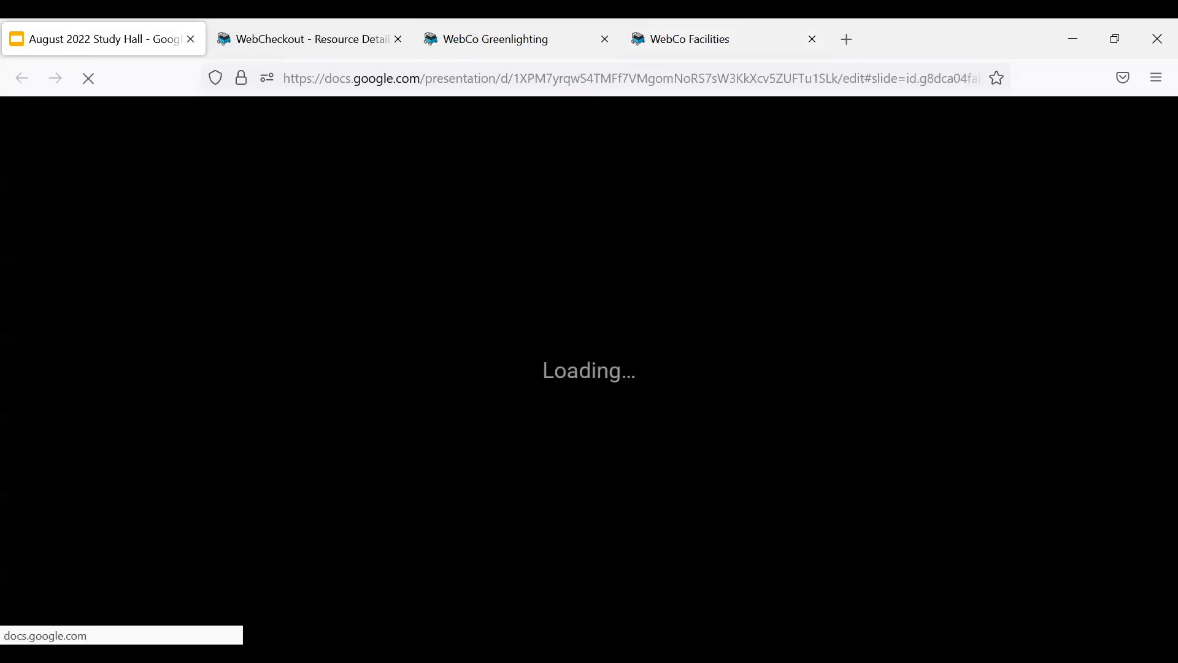